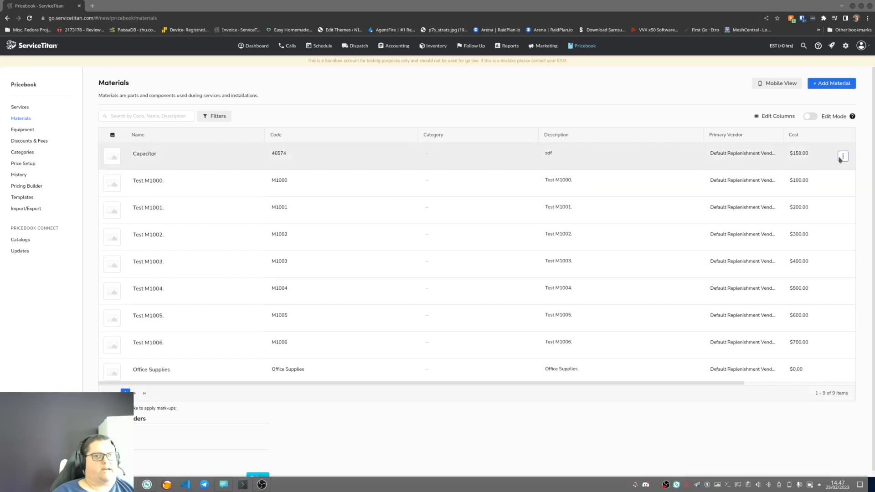
# Step: Open the Capacitor material for editing and review its code and name fields
pyautogui.click(843, 157)
pyautogui.click(807, 174)
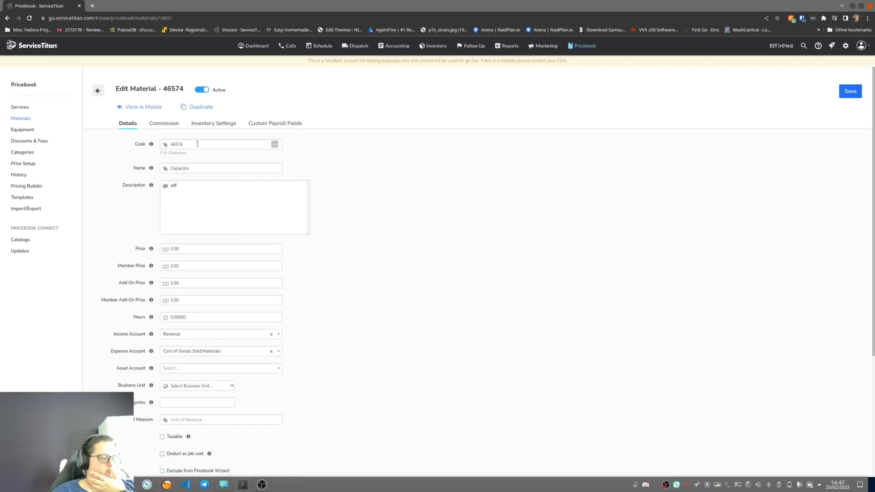
pyautogui.moveTo(197, 143); pyautogui.dragTo(92, 129)
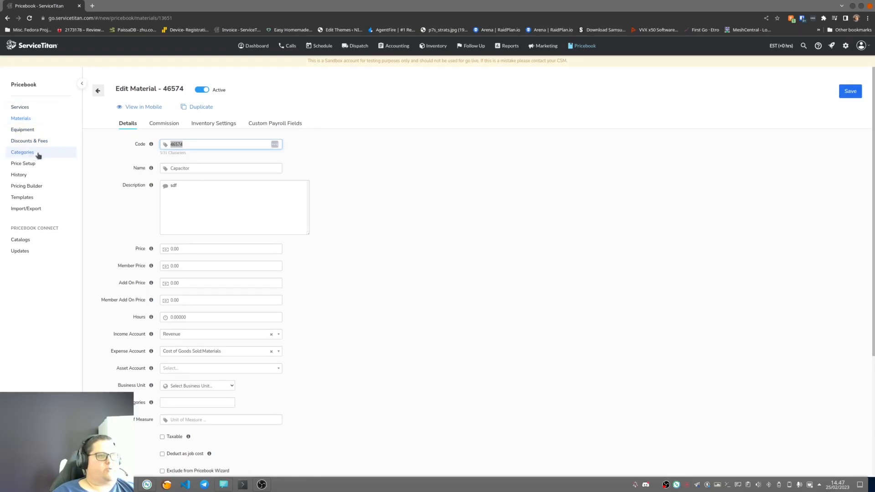
pyautogui.click(166, 152)
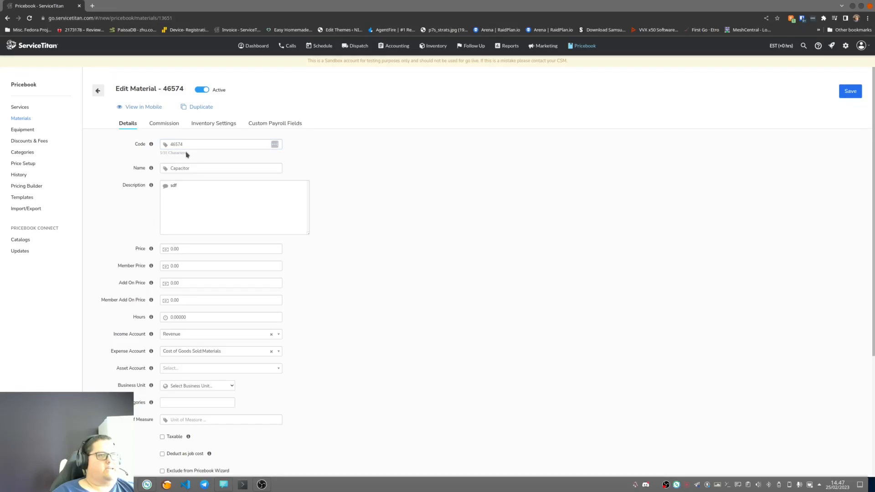
pyautogui.moveTo(187, 155); pyautogui.dragTo(148, 155)
pyautogui.click(147, 155)
pyautogui.click(206, 168)
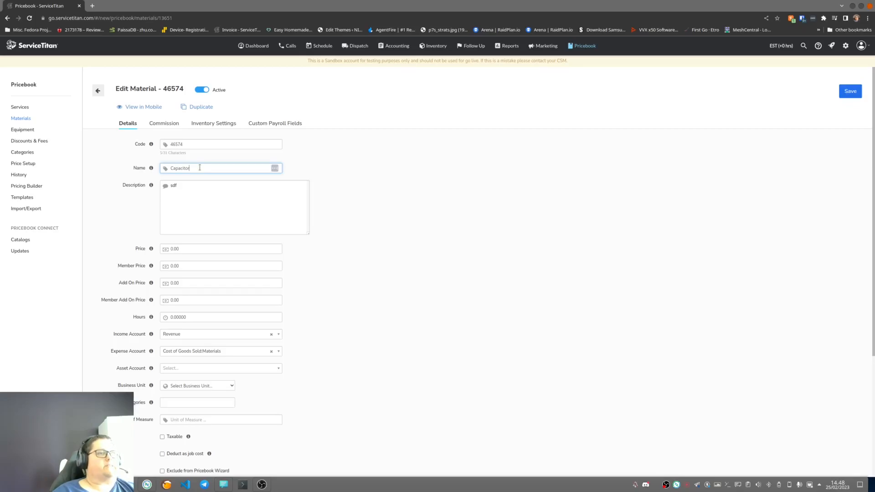
# Step: View the HTML source of the Capacitor's description and close it without making changes
pyautogui.click(208, 185)
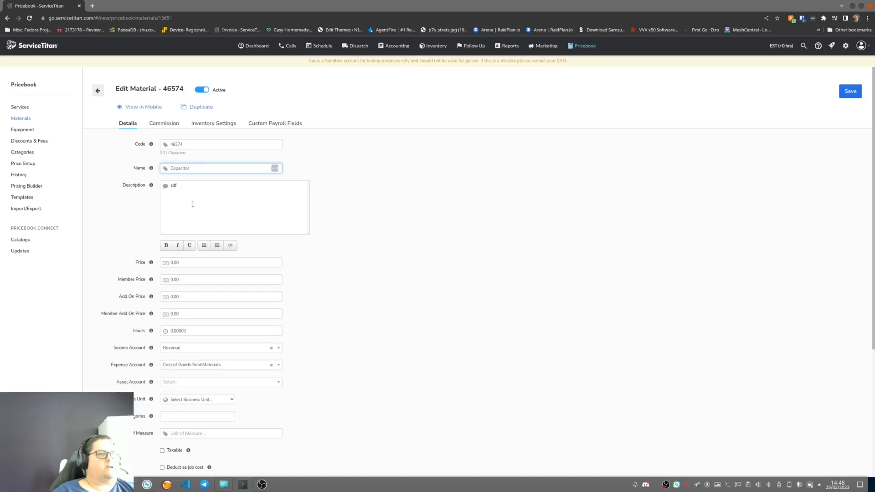
pyautogui.moveTo(208, 185); pyautogui.dragTo(118, 181)
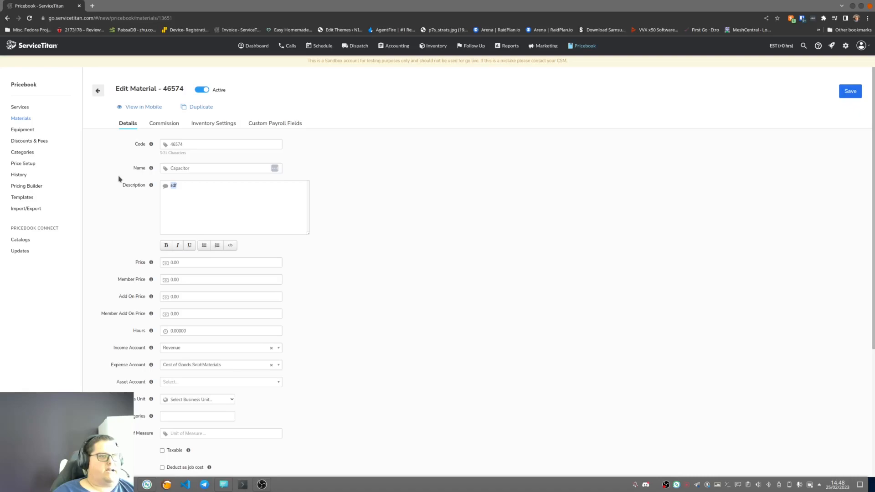
pyautogui.click(230, 245)
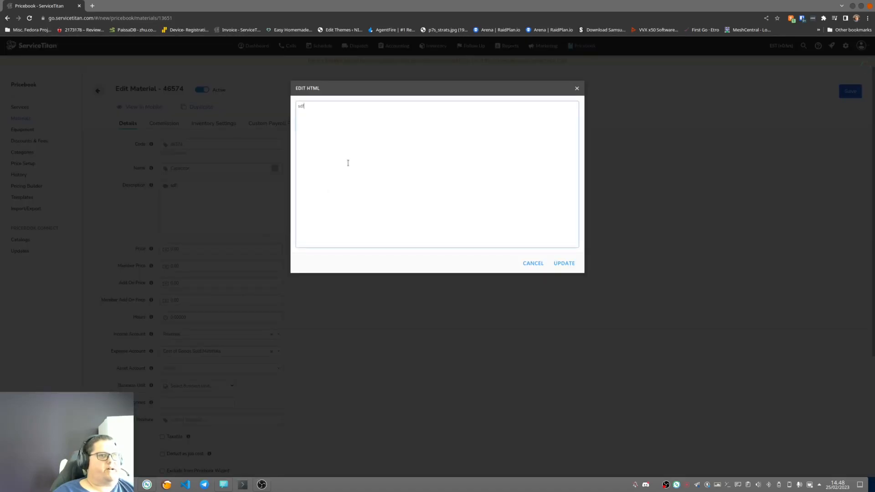
pyautogui.click(533, 263)
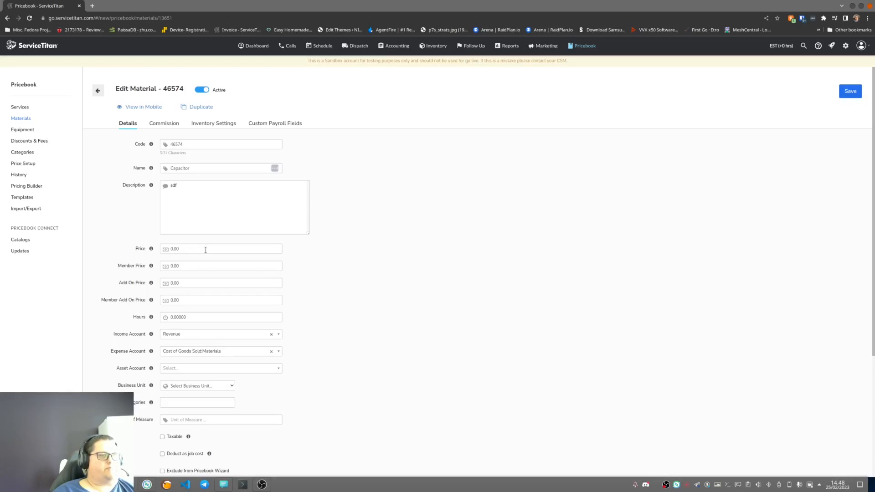
# Step: Review the material's price, member price, add-on price, member add-on price and hours fields
pyautogui.click(195, 266)
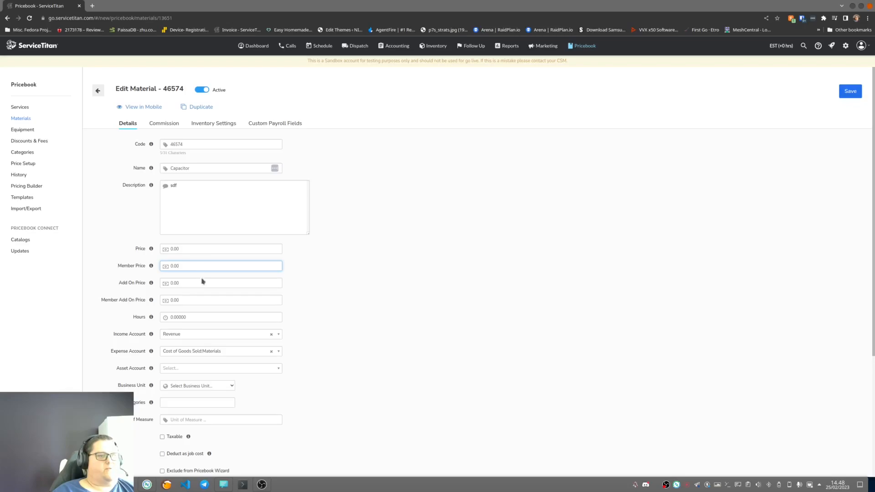
pyautogui.click(201, 283)
pyautogui.click(198, 300)
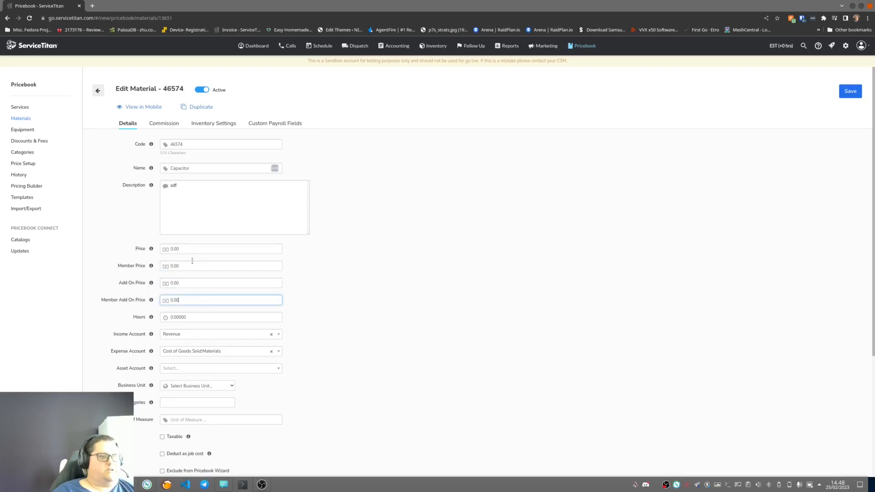
pyautogui.click(192, 249)
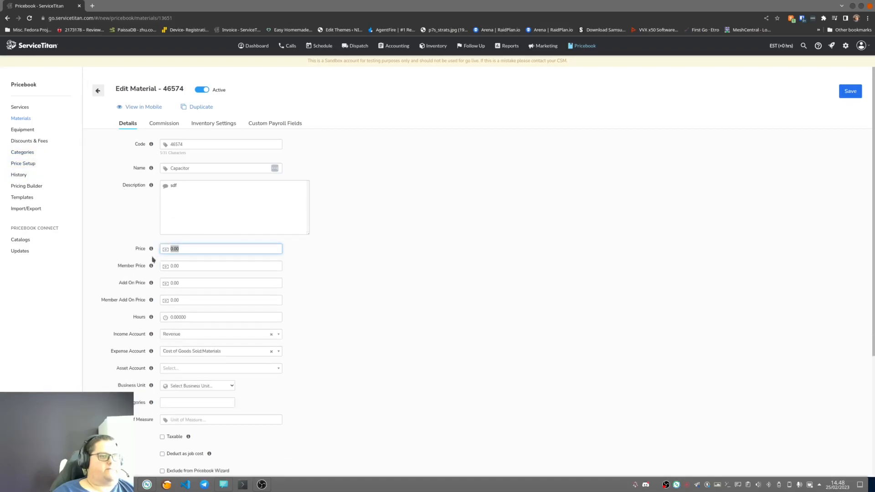
pyautogui.click(196, 320)
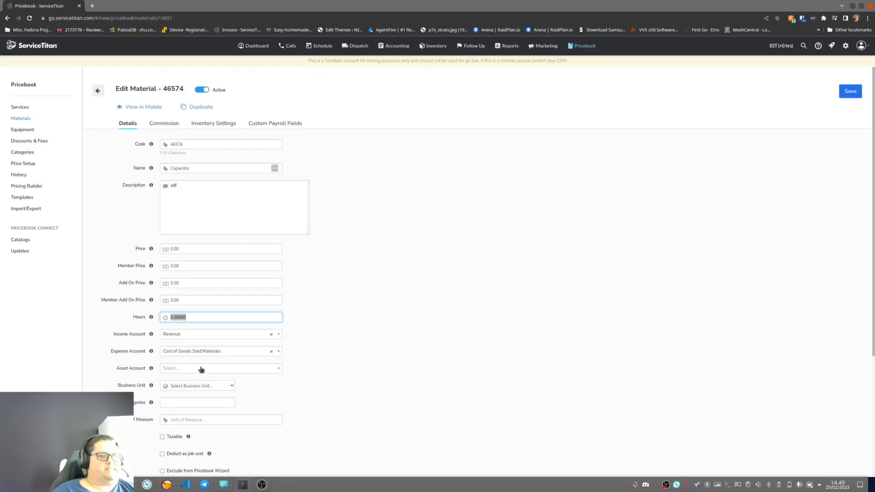
# Step: Check the material's inventory settings and return to its details to review the asset account
pyautogui.click(203, 125)
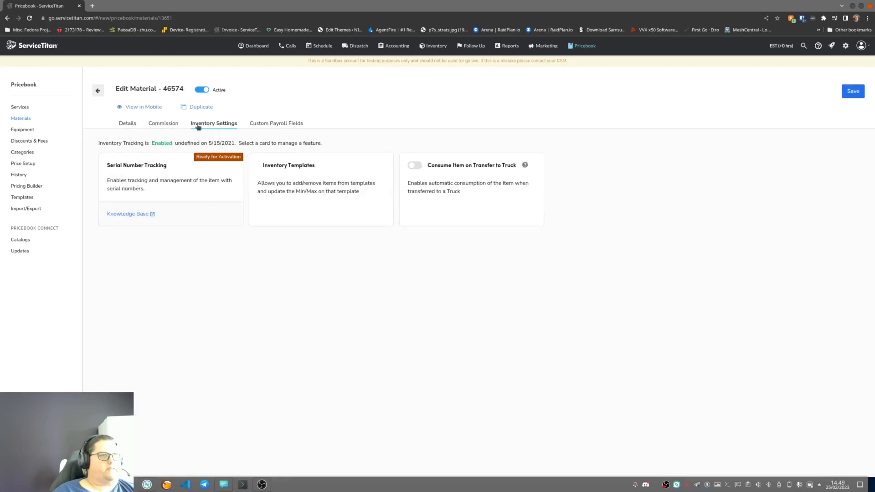
pyautogui.click(128, 124)
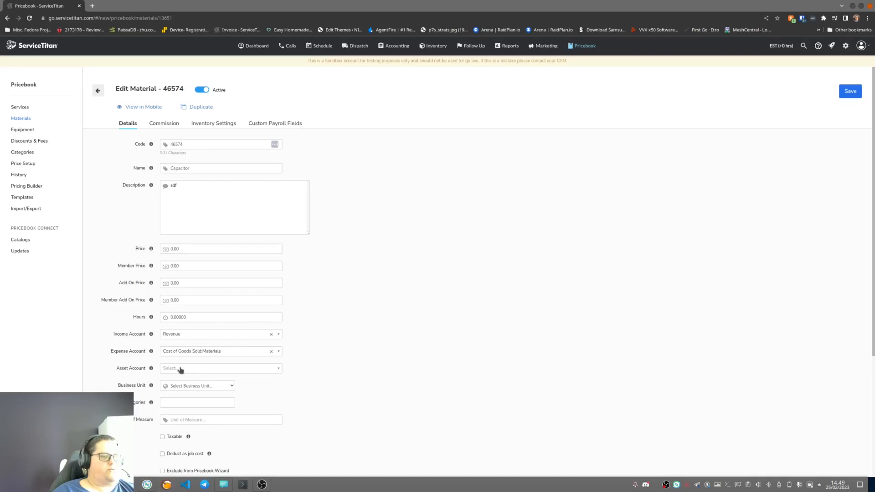
pyautogui.click(213, 130)
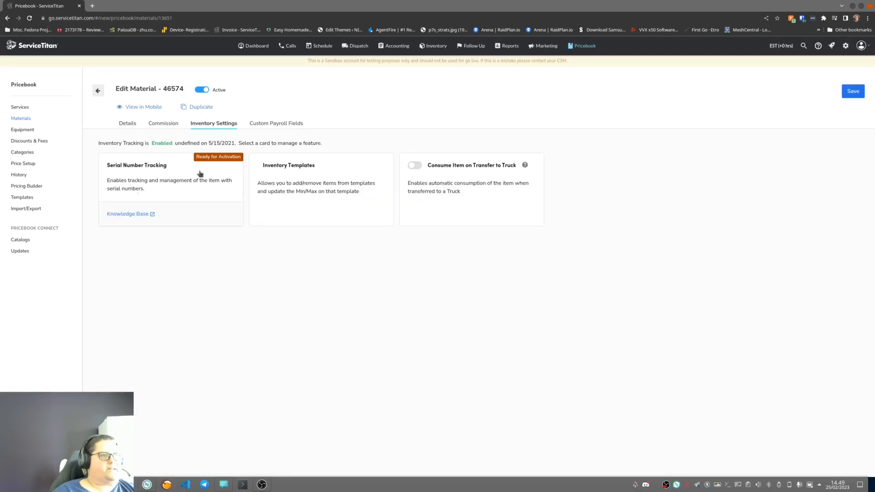
pyautogui.click(129, 124)
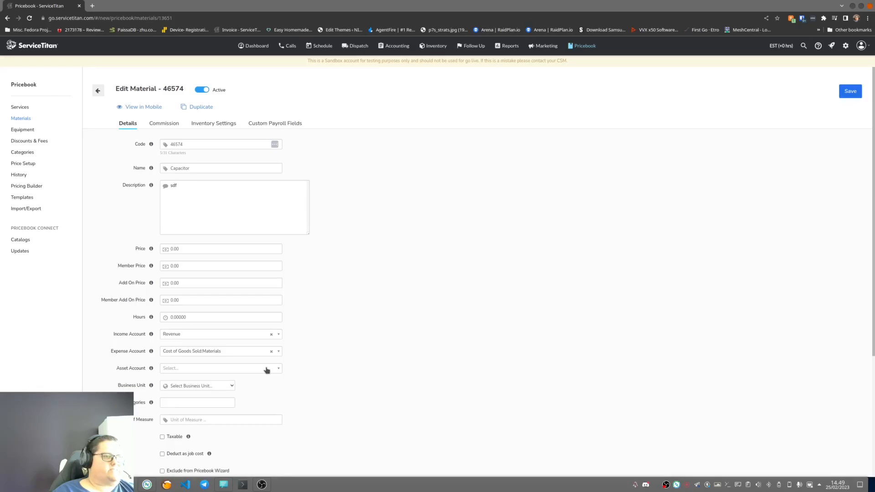
# Step: Assign the material to the Electrical - Service business unit and review the unit of measure field
pyautogui.scroll(-3, 342, 367)
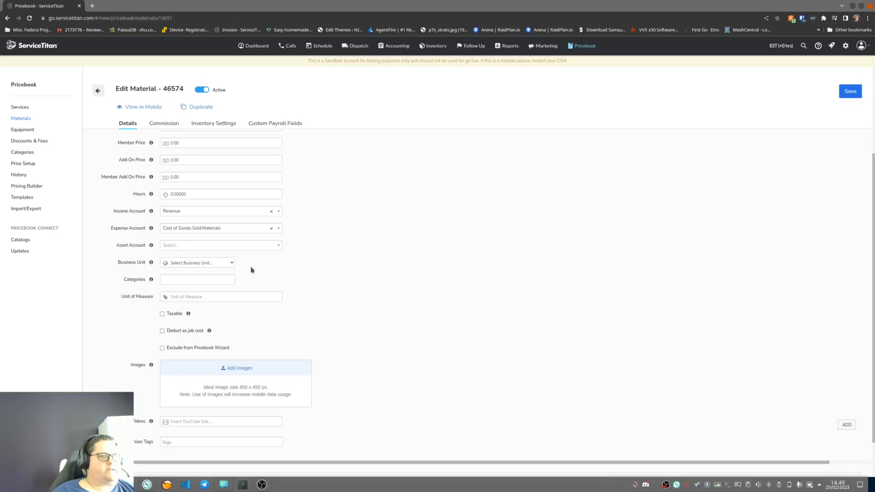
pyautogui.click(227, 267)
pyautogui.click(189, 294)
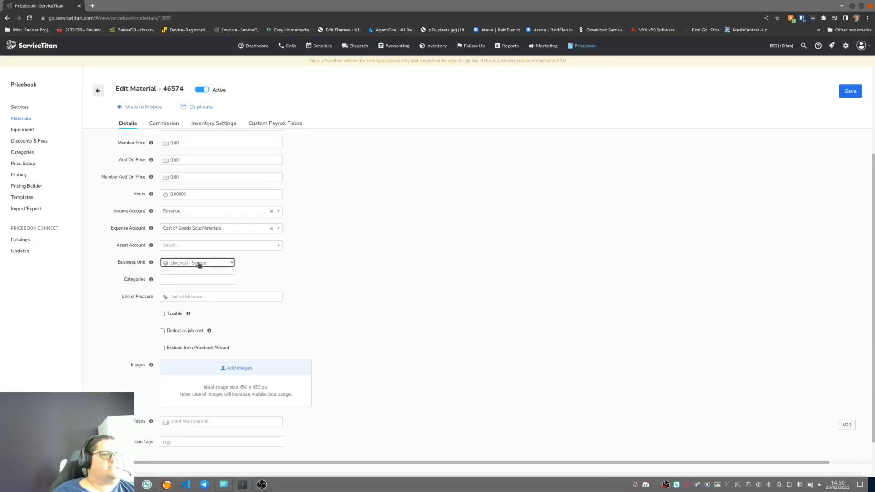
pyautogui.click(223, 265)
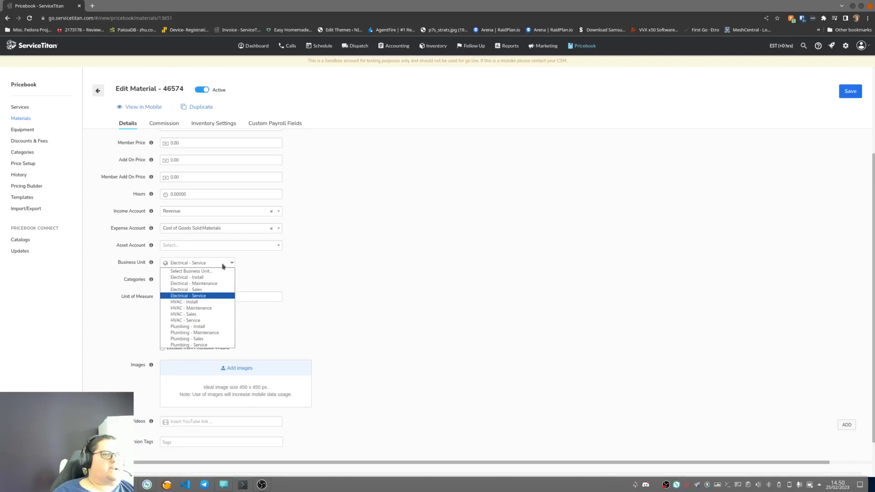
pyautogui.click(224, 265)
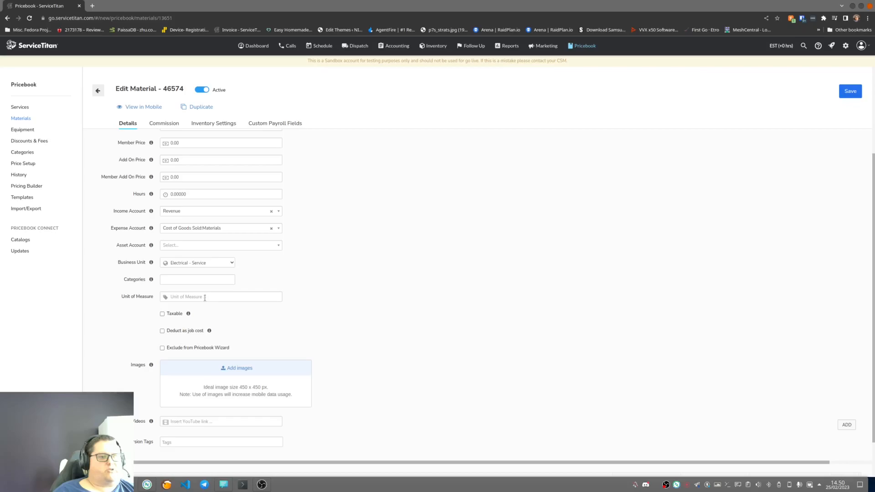
pyautogui.click(205, 298)
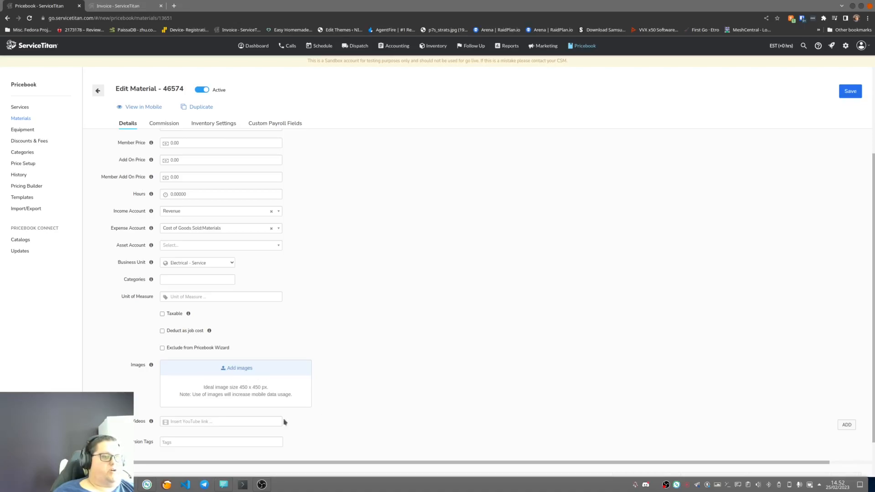
# Step: Review the videos field, show the inactive vendors and inspect the Default Replenishment Vendor's cost
pyautogui.click(239, 422)
pyautogui.scroll(-1, 317, 419)
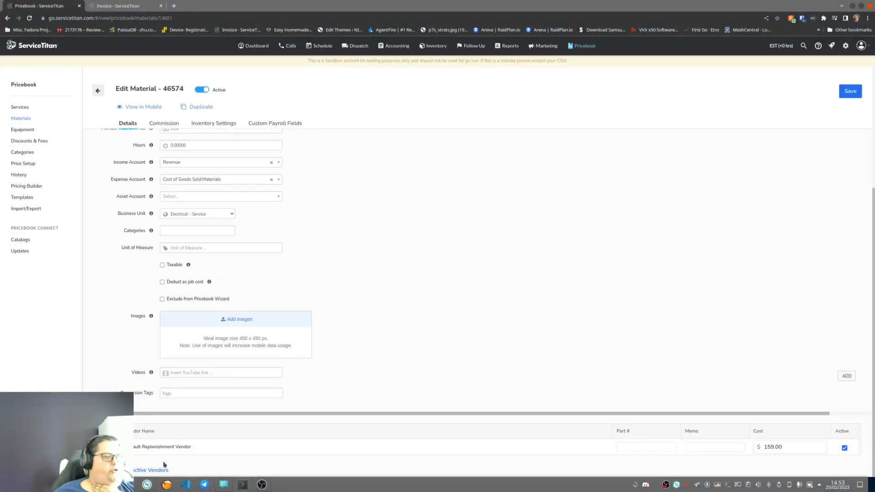
pyautogui.click(150, 470)
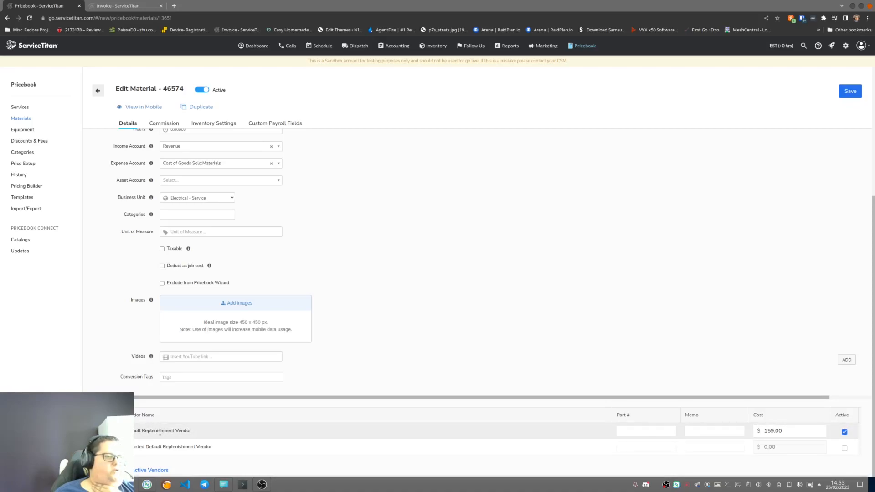
pyautogui.tripleClick(146, 431)
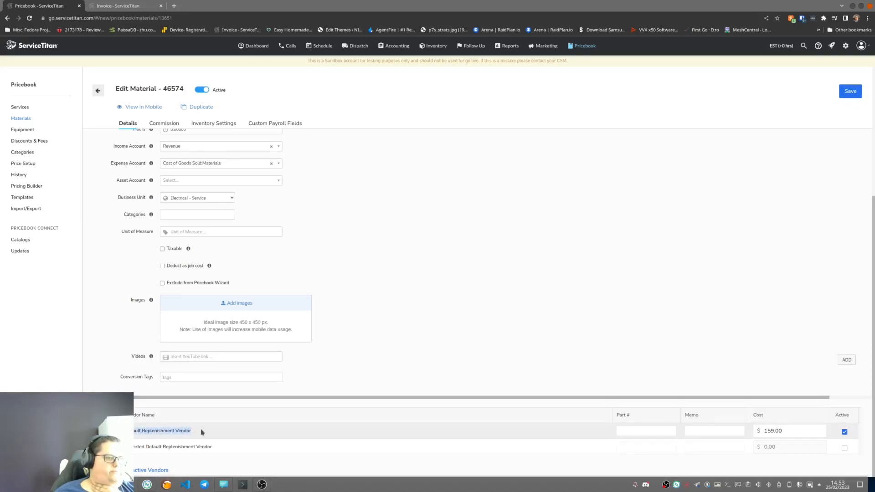
pyautogui.click(795, 431)
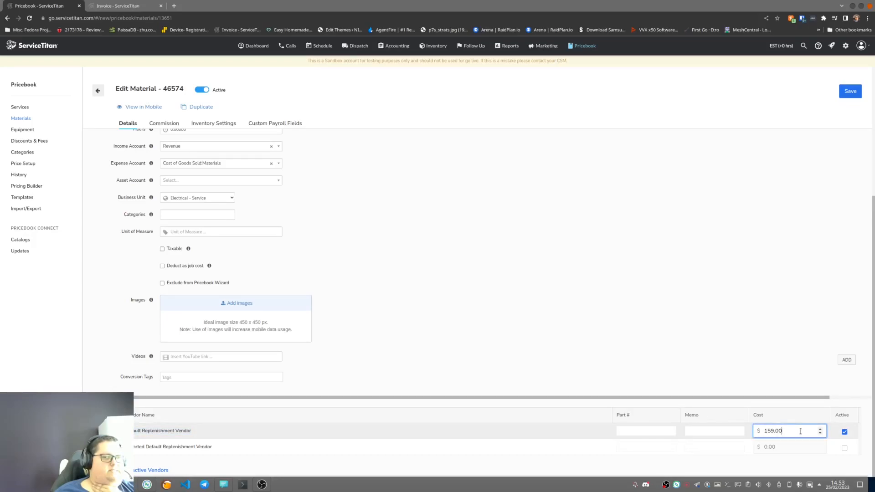
# Step: Check the material's code and set the Default Replenishment Vendor's part number to G001
pyautogui.click(642, 430)
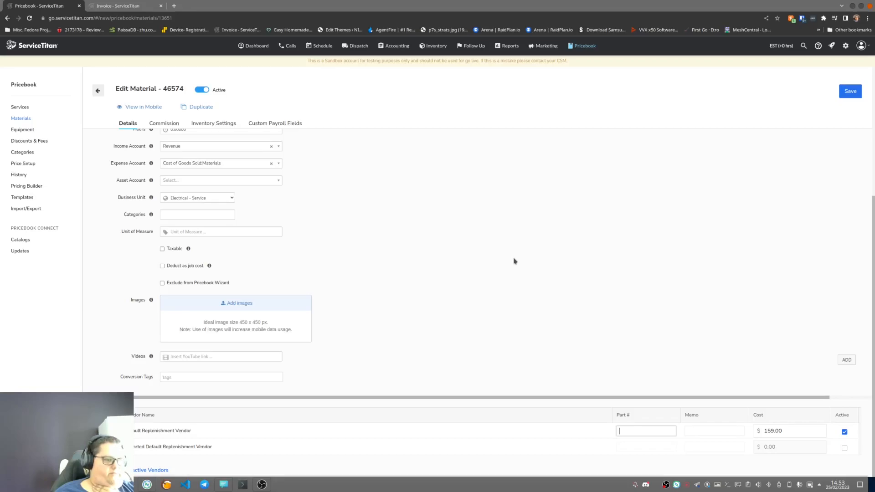
pyautogui.scroll(5, 523, 265)
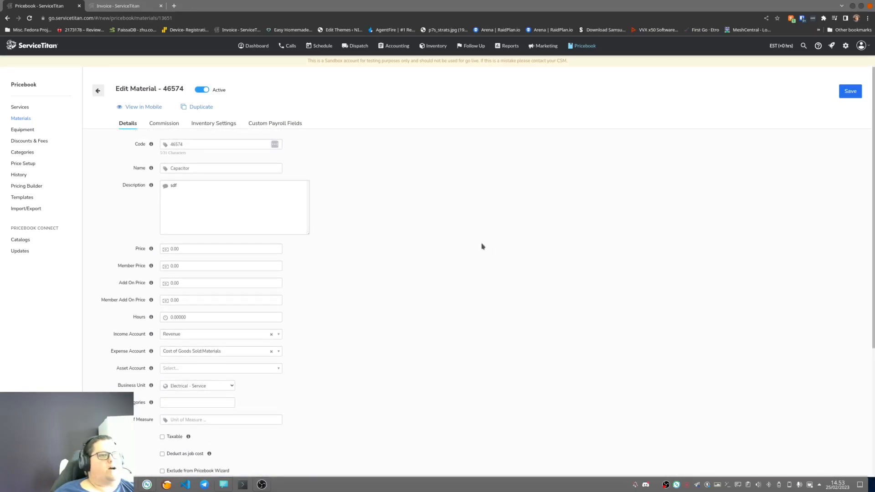
pyautogui.moveTo(240, 145); pyautogui.dragTo(73, 129)
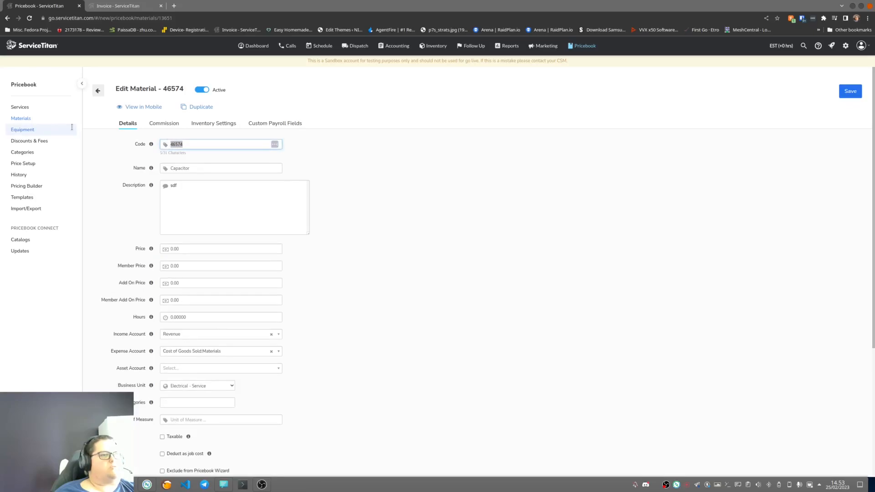
pyautogui.scroll(-5, 604, 346)
pyautogui.click(633, 431)
pyautogui.write('G001')
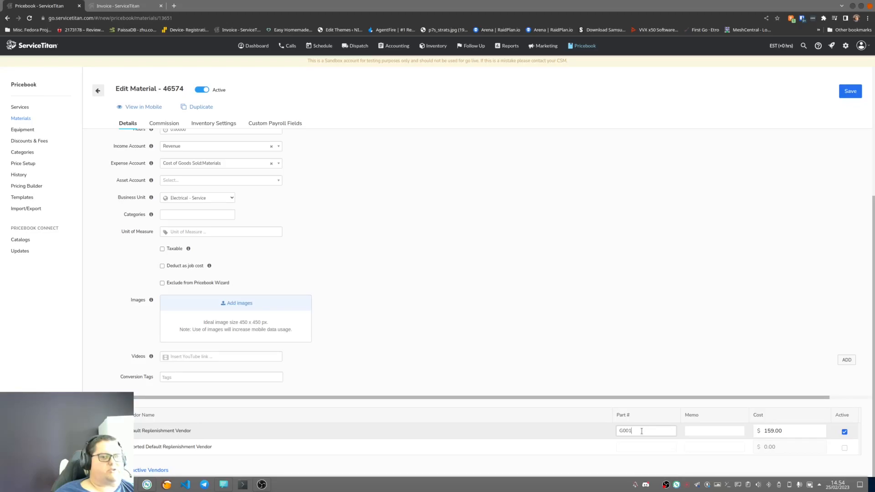
# Step: Compare the material's own code with the part number in the vendor table
pyautogui.scroll(5, 453, 336)
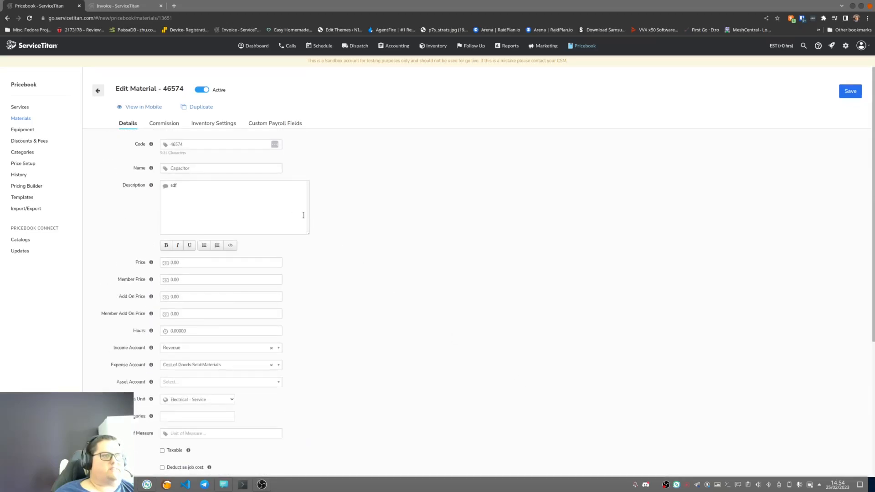
pyautogui.moveTo(222, 144); pyautogui.dragTo(124, 146)
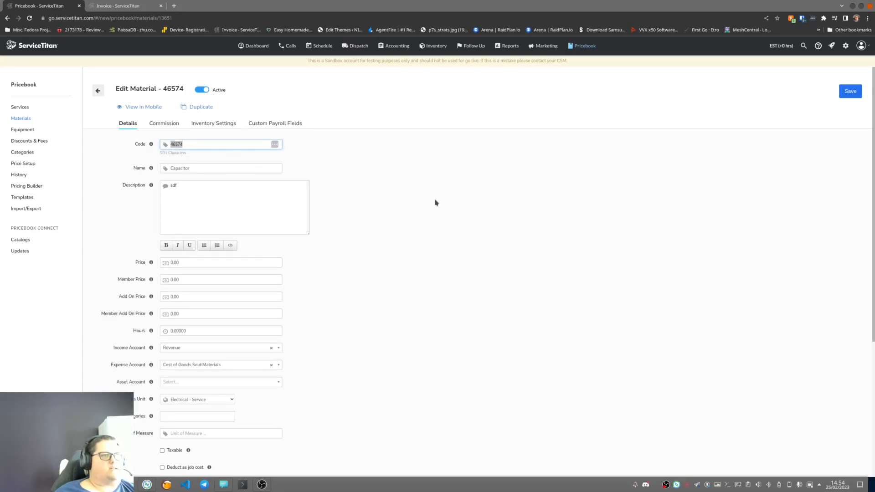
pyautogui.scroll(-4, 464, 244)
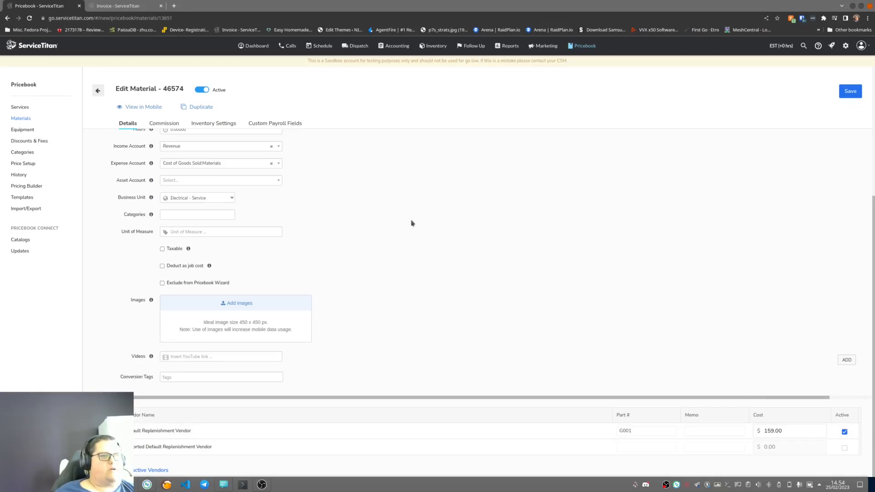
# Step: Examine the material's commission fields, including the legacy notice, and its inventory settings
pyautogui.click(161, 126)
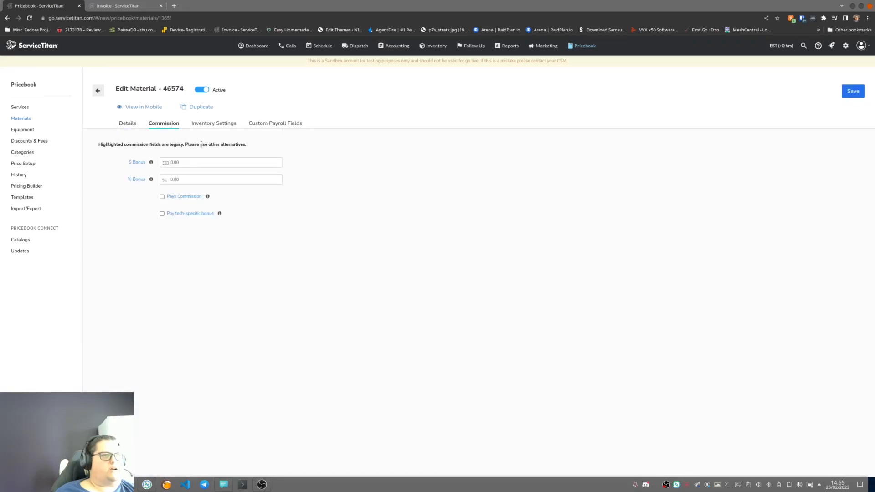
pyautogui.tripleClick(124, 144)
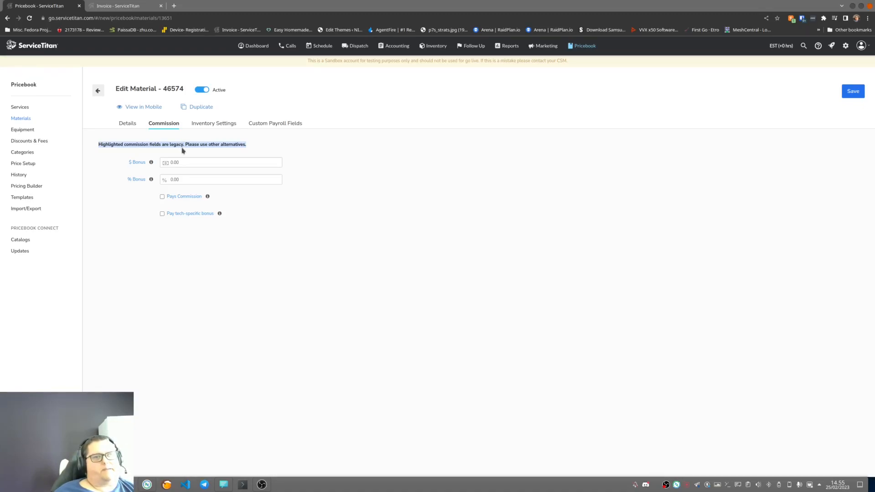
pyautogui.click(206, 124)
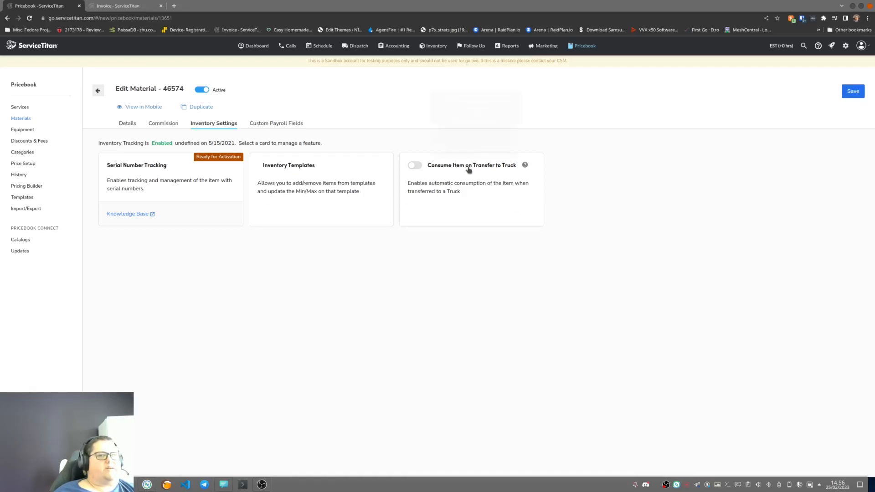
# Step: Review the material's Consume Item on Transfer to Truck setting and compare its custom payroll fields with the commission fields
pyautogui.moveTo(475, 168)
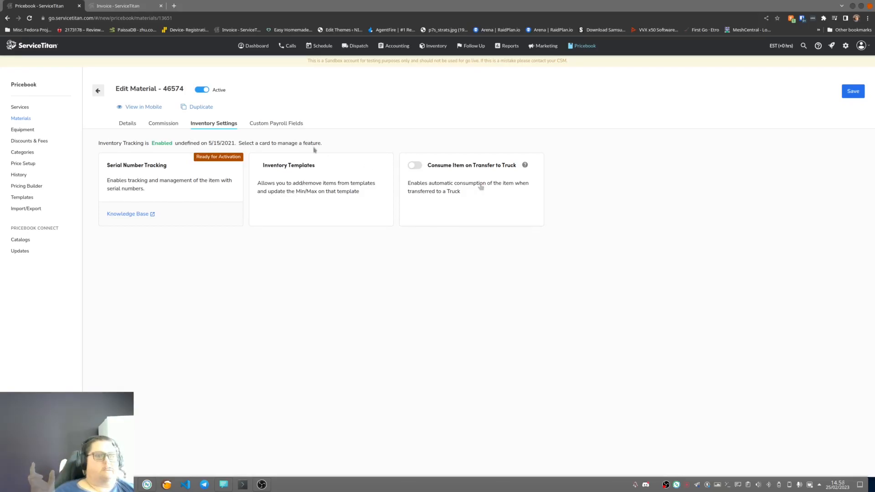
pyautogui.click(290, 127)
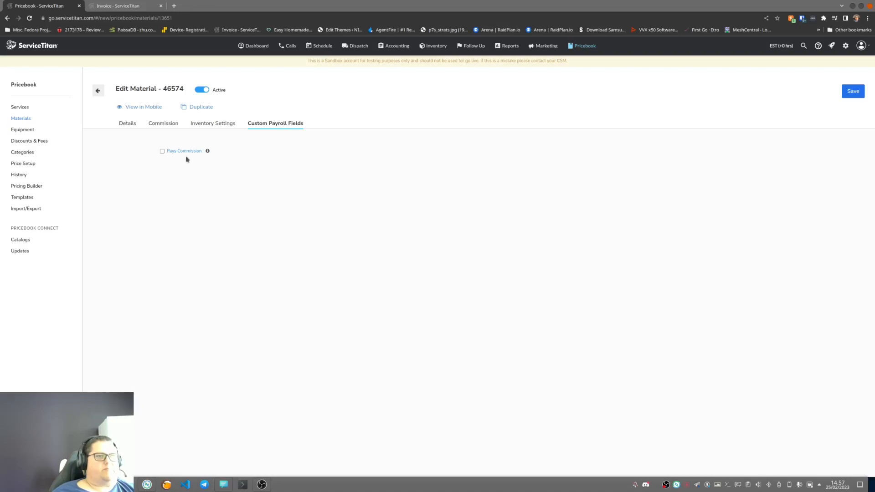
pyautogui.moveTo(188, 153)
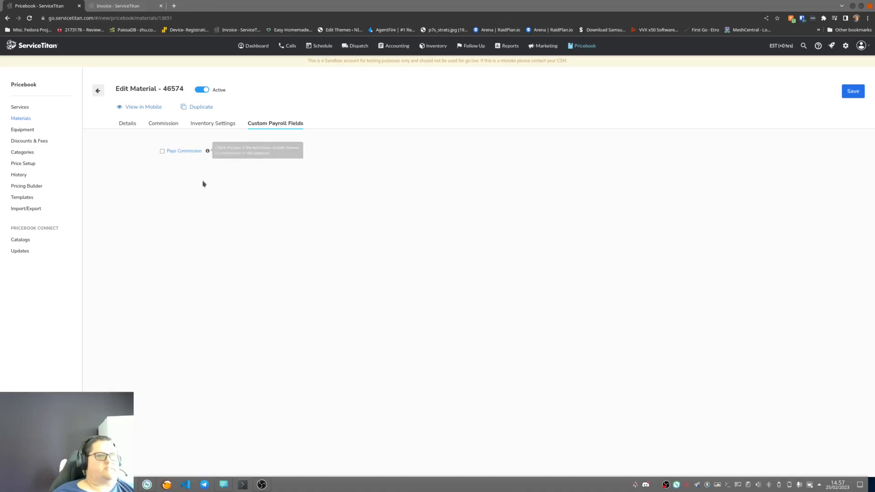
pyautogui.click(172, 124)
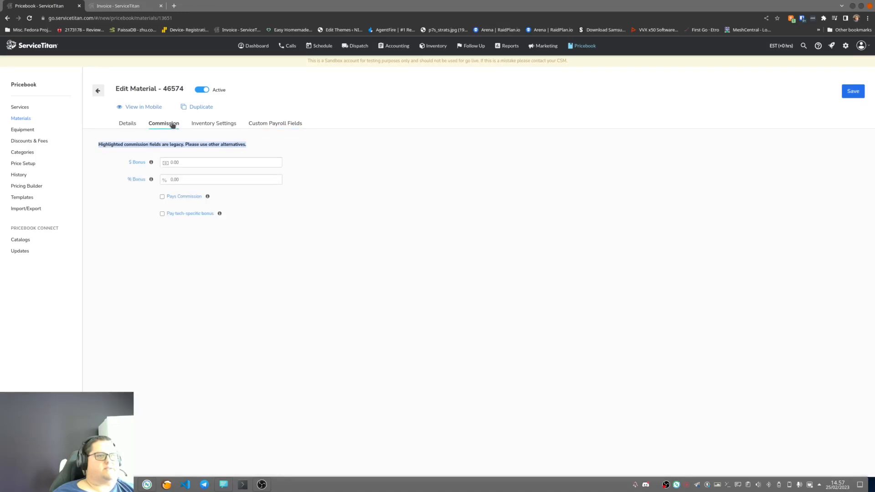
pyautogui.click(275, 125)
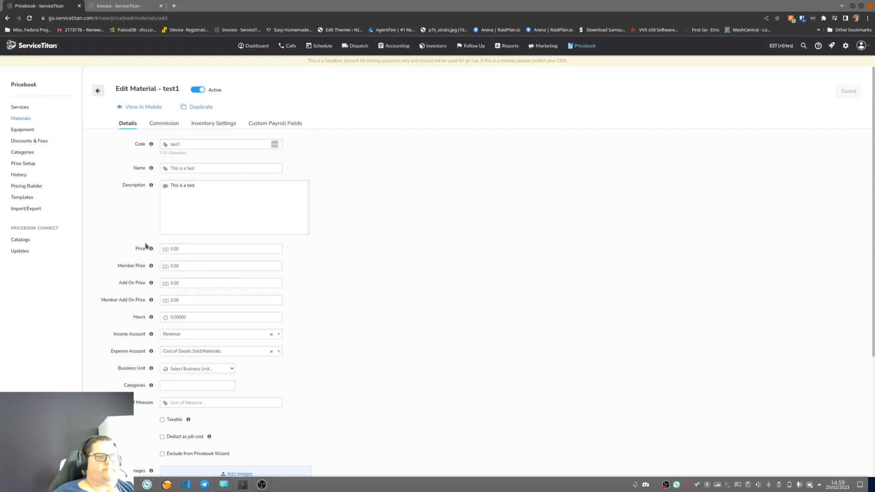
# Step: Open the American Standard Toilet service from the pricebook's services list for editing
pyautogui.click(20, 108)
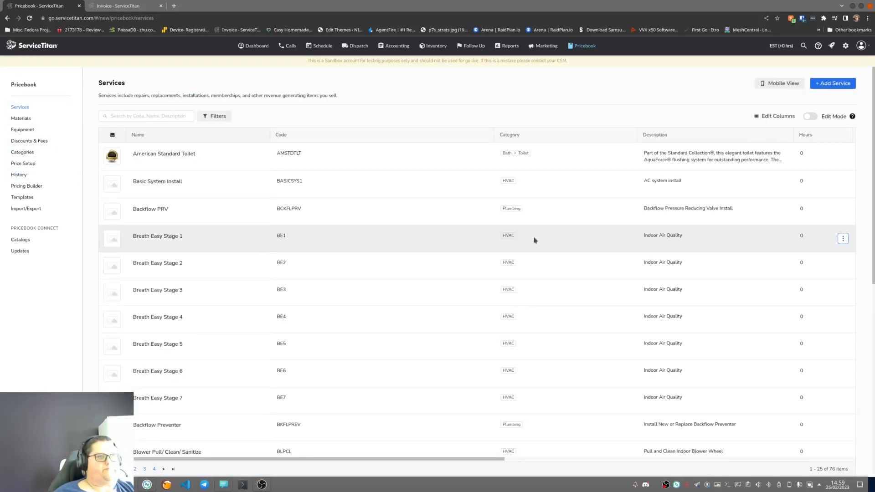
pyautogui.click(843, 156)
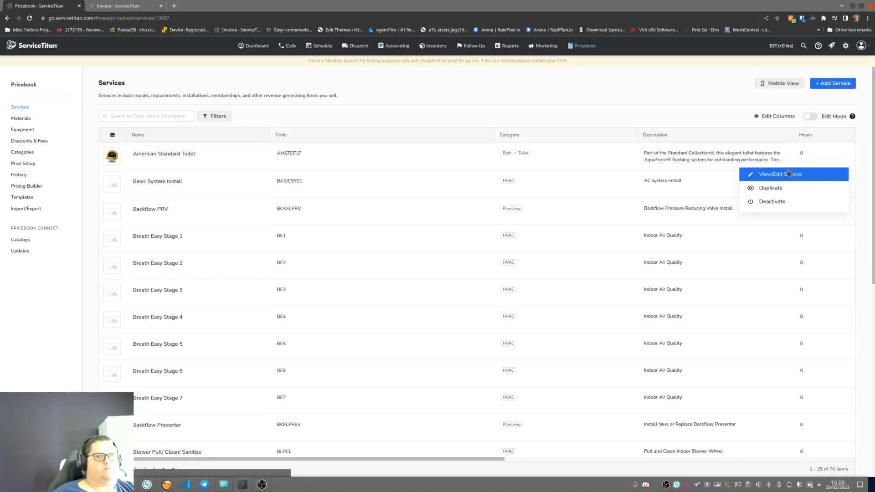
pyautogui.click(770, 173)
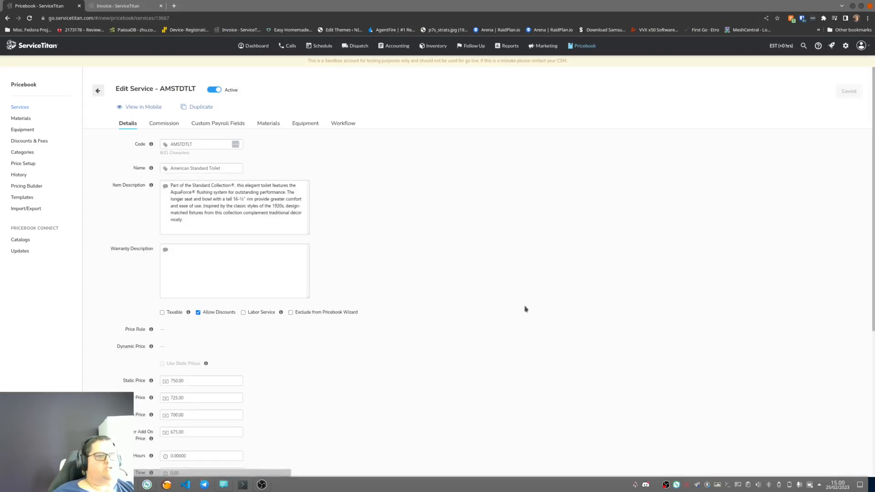
# Step: Review the service's code, name and item description
pyautogui.click(299, 227)
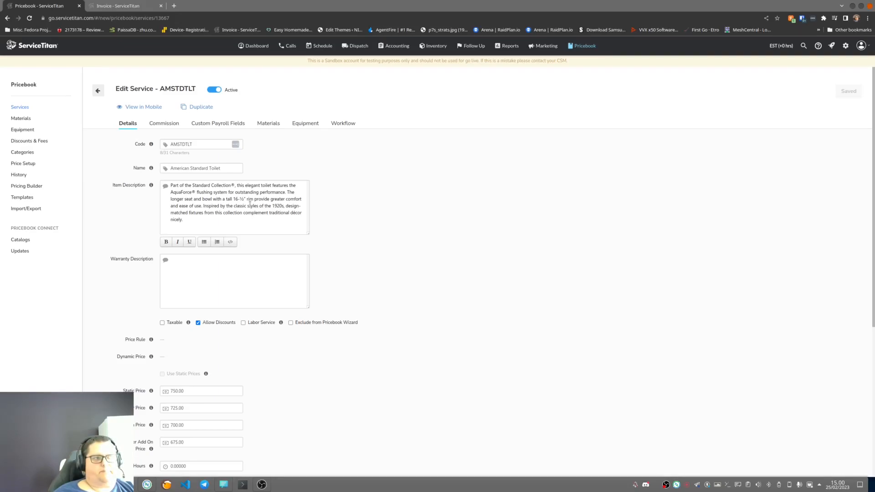
pyautogui.click(209, 144)
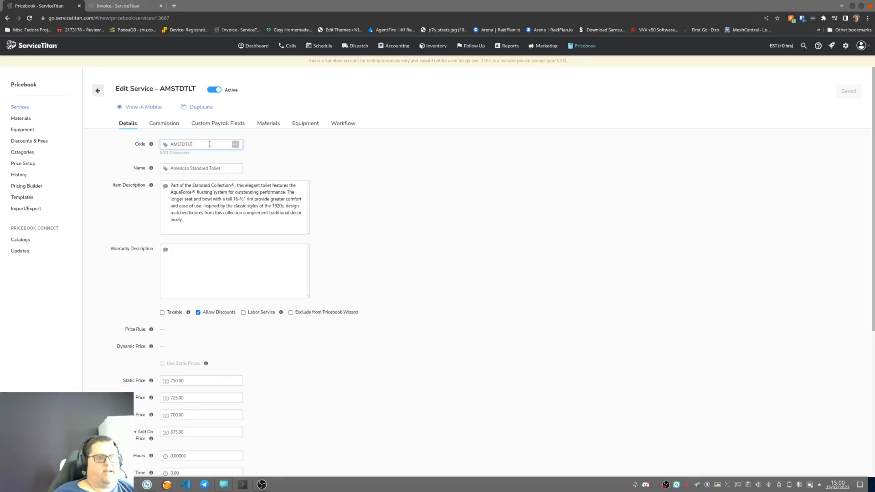
pyautogui.hotkey('ctrl', 'a')
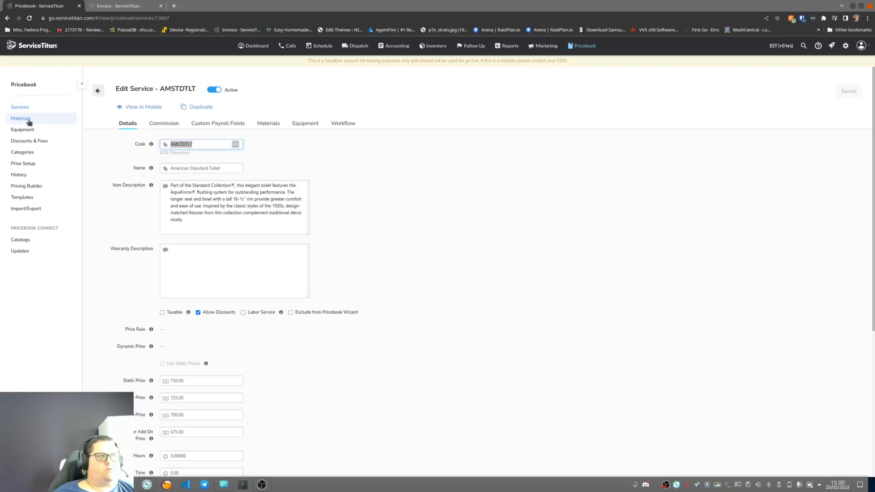
pyautogui.click(219, 167)
pyautogui.moveTo(225, 168); pyautogui.dragTo(78, 153)
pyautogui.click(256, 220)
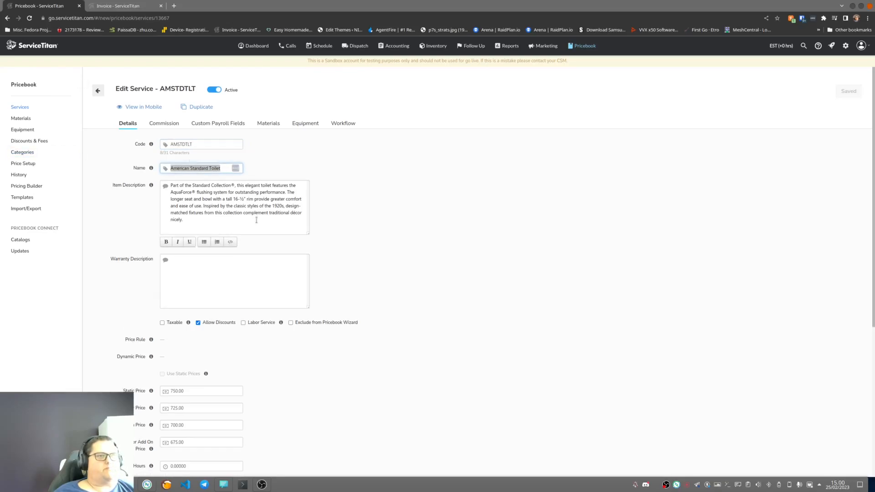
pyautogui.click(259, 202)
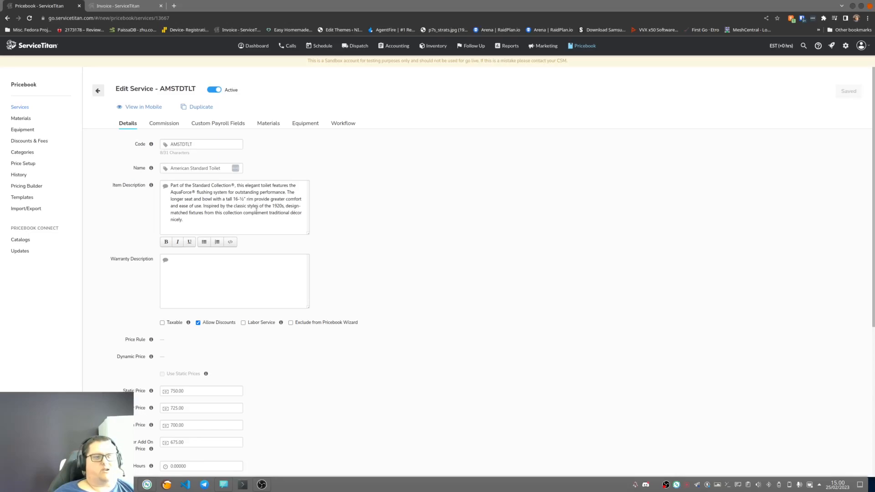
# Step: Compare the service's warranty description with its item description and check the help for the Taxable and Labor Service options
pyautogui.click(230, 282)
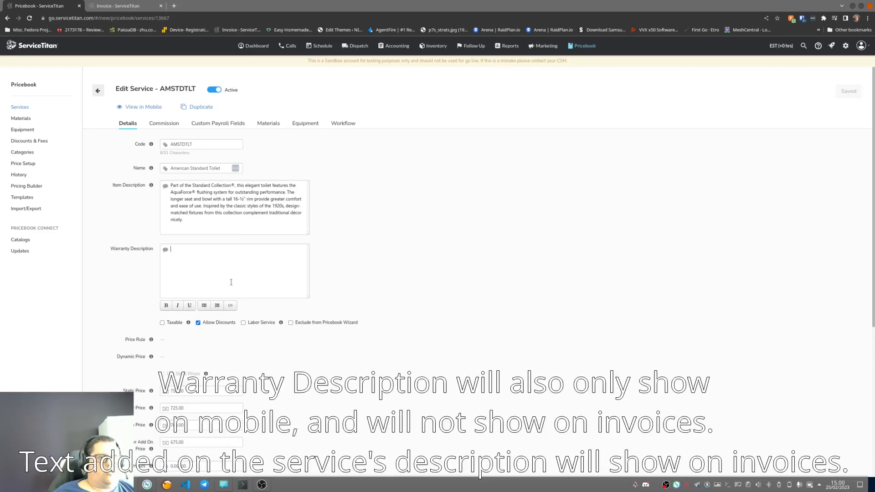
pyautogui.click(246, 213)
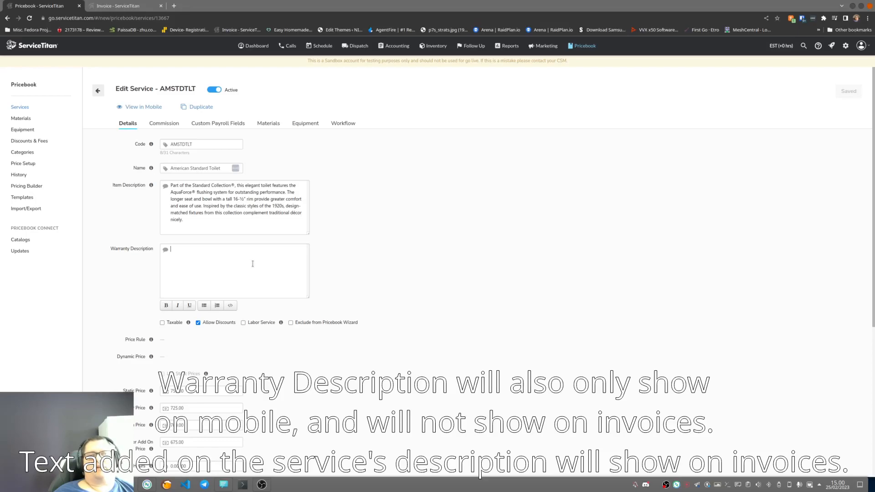
pyautogui.click(253, 265)
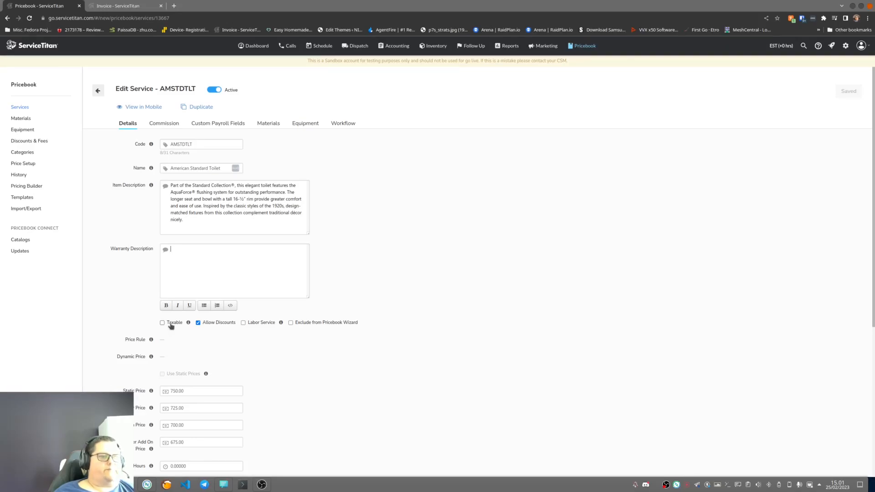
pyautogui.moveTo(187, 324)
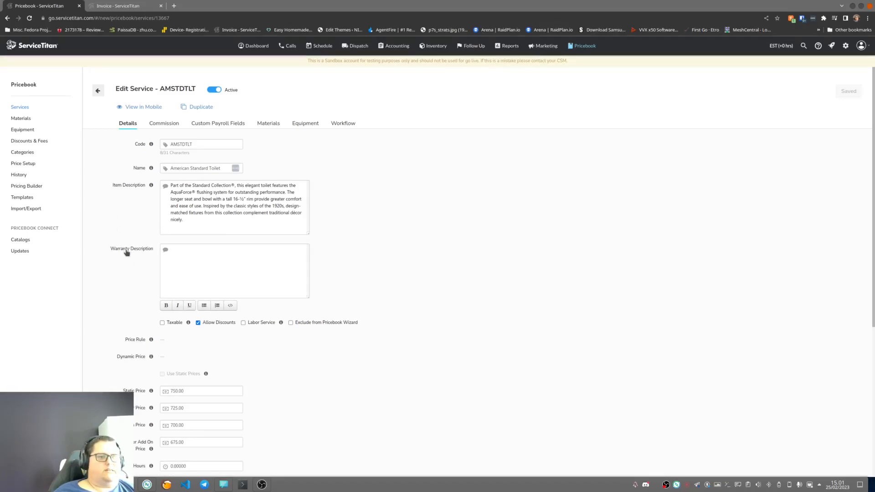
pyautogui.moveTo(281, 324)
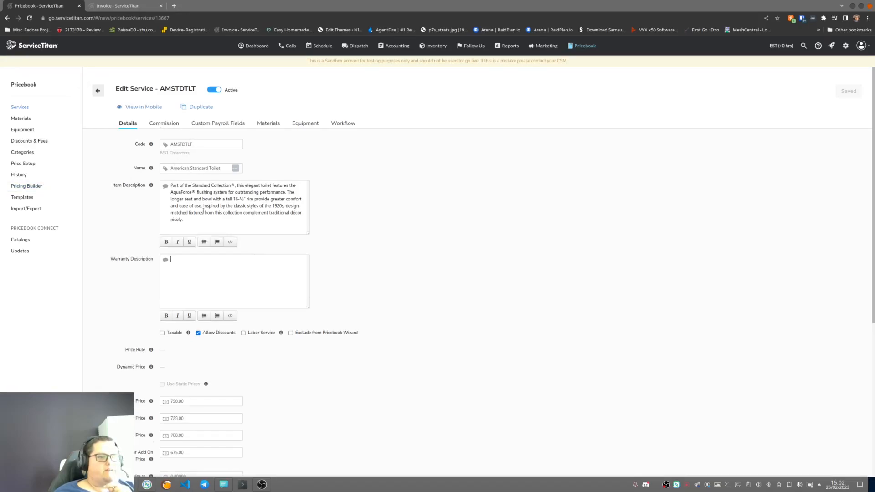
# Step: Examine the service's static price, member price, add-on price and member add-on price
pyautogui.scroll(-5, 136, 274)
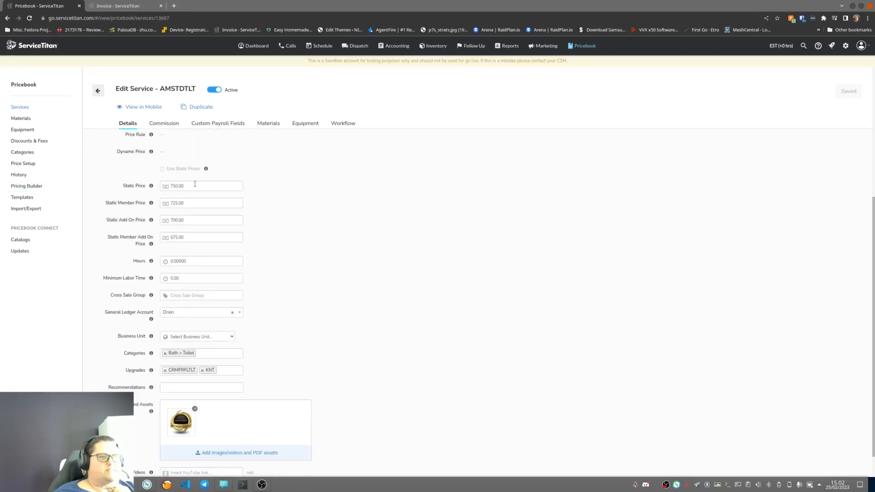
pyautogui.scroll(-1, 188, 184)
pyautogui.click(187, 182)
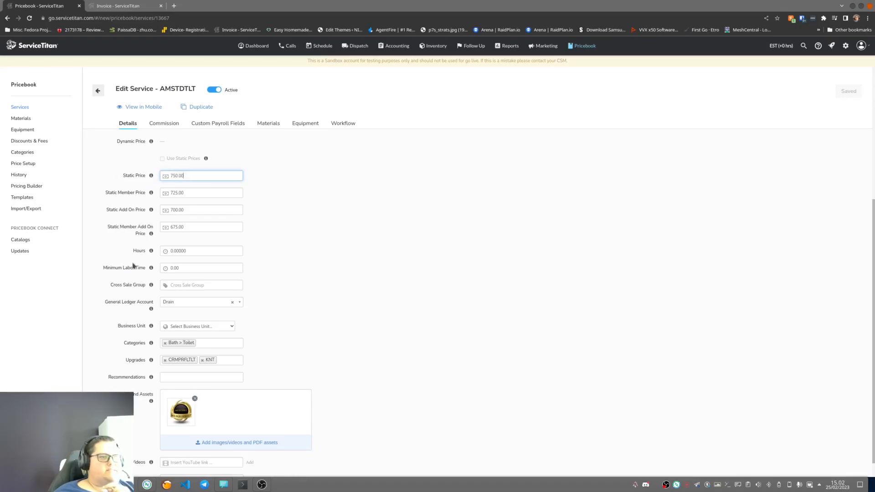
pyautogui.scroll(1, 149, 209)
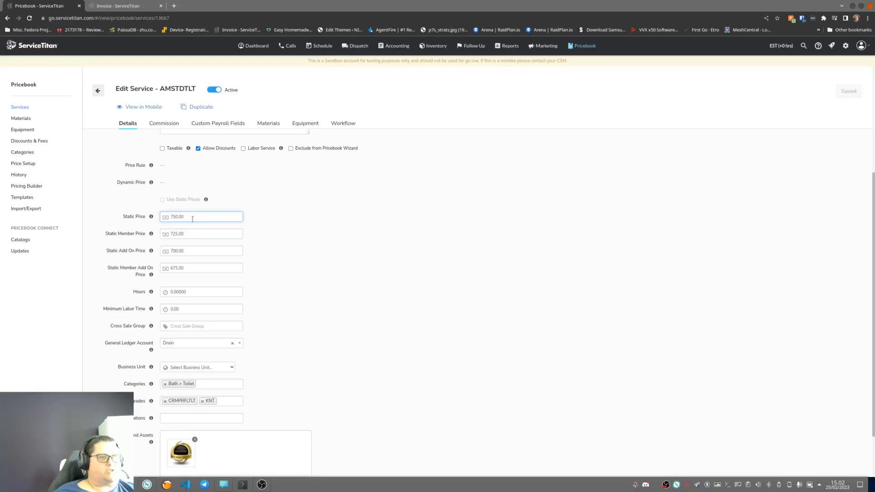
pyautogui.moveTo(185, 217); pyautogui.dragTo(125, 218)
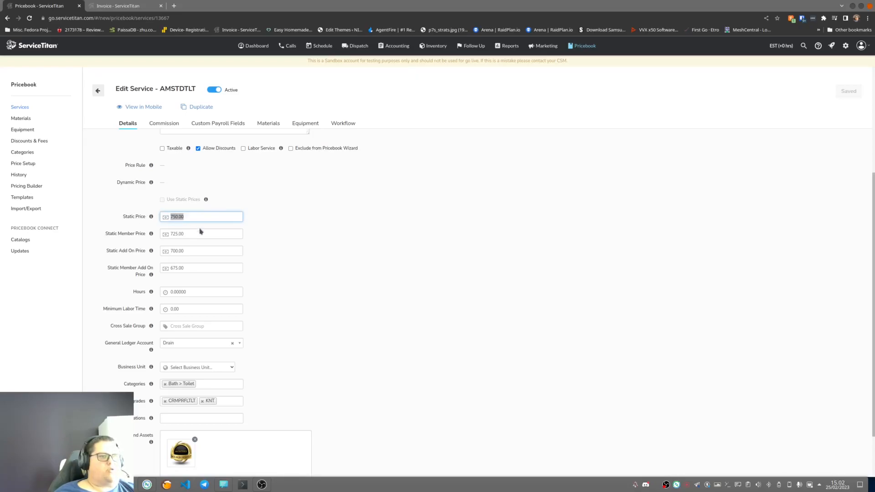
pyautogui.moveTo(192, 233); pyautogui.dragTo(73, 233)
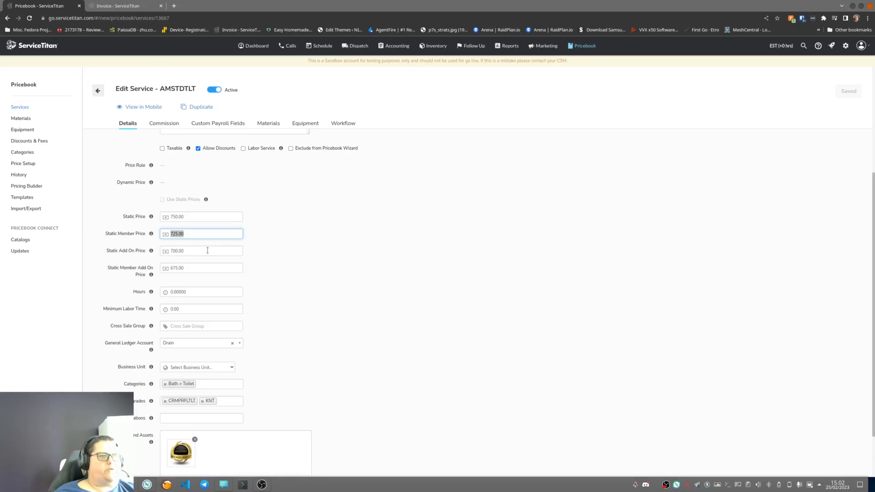
pyautogui.moveTo(202, 252); pyautogui.dragTo(79, 244)
pyautogui.moveTo(189, 268); pyautogui.dragTo(90, 263)
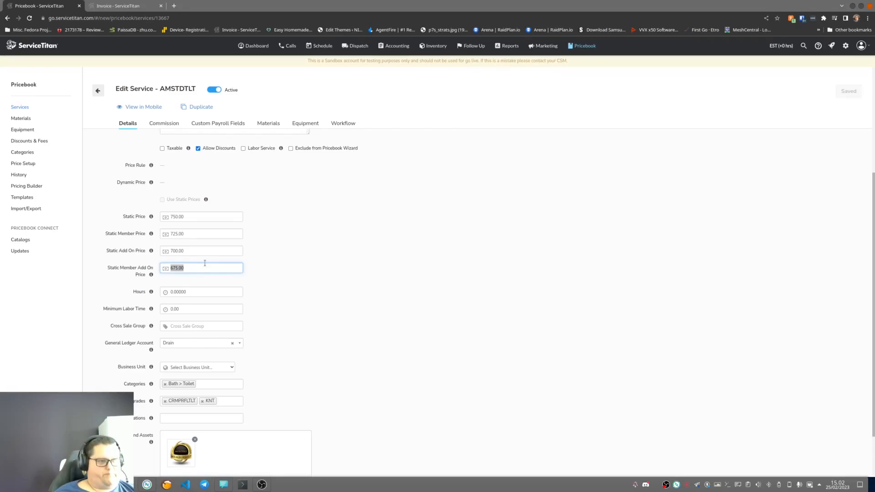
# Step: Enter 0.45 as the service's Hours, and replace it with 0.90
pyautogui.click(199, 293)
pyautogui.doubleClick(200, 293)
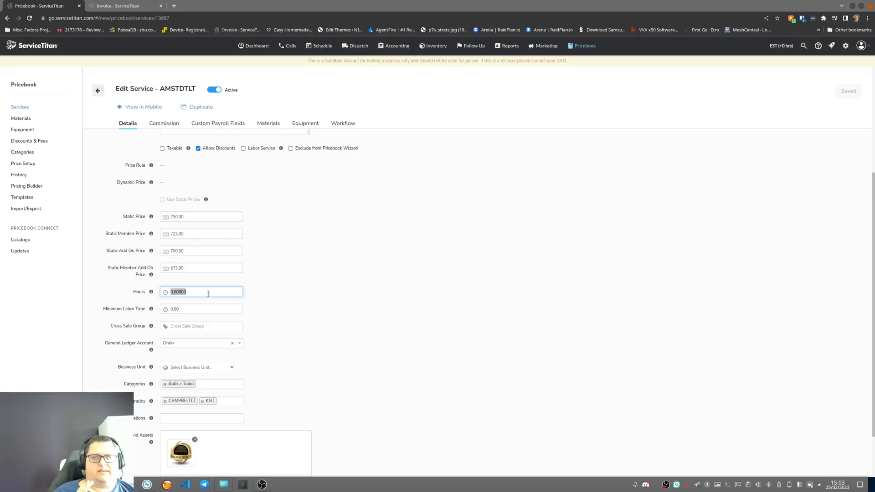
pyautogui.scroll(4, 208, 294)
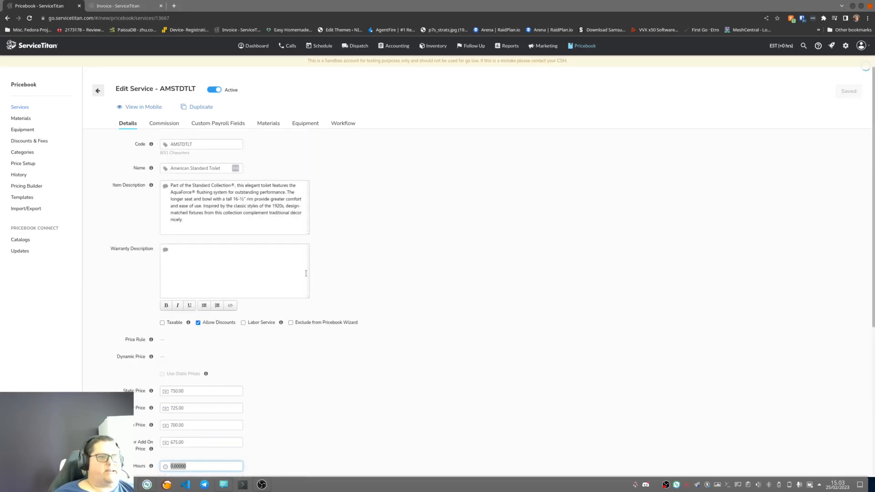
pyautogui.scroll(-4, 406, 278)
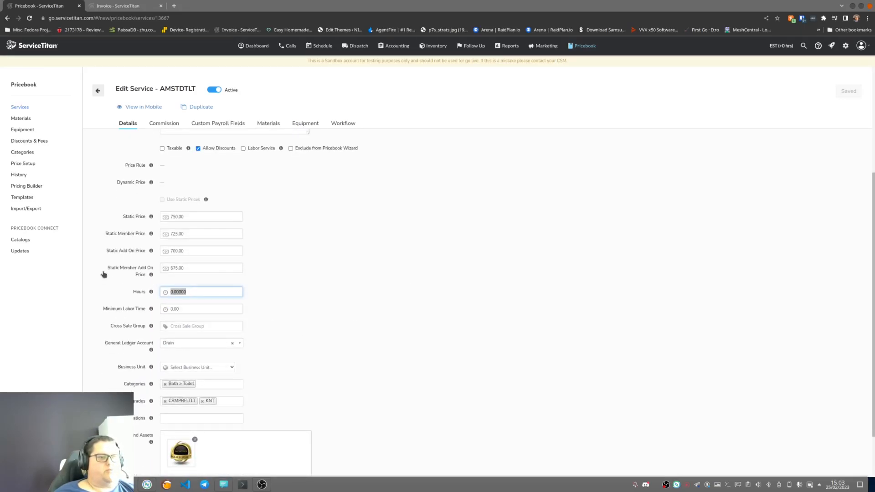
pyautogui.write('0.')
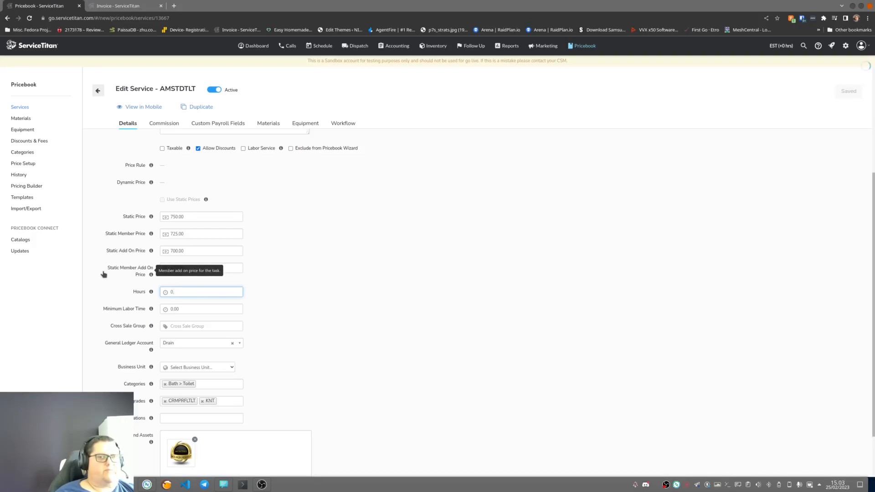
pyautogui.press('BackSpace')
pyautogui.write('.5')
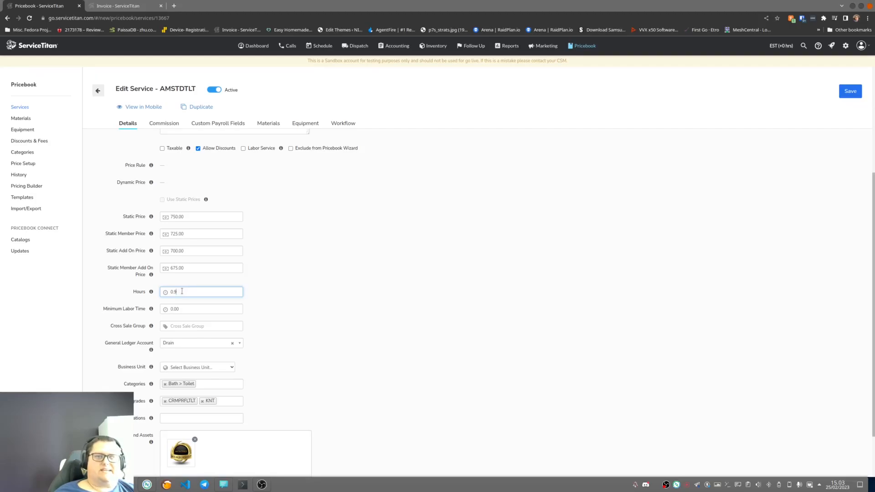
pyautogui.press('BackSpace')
pyautogui.write('45')
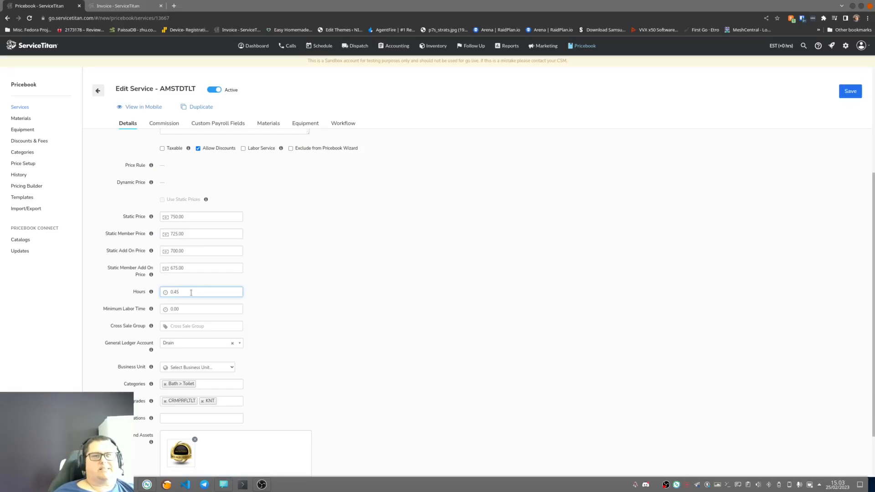
pyautogui.moveTo(191, 293); pyautogui.dragTo(126, 281)
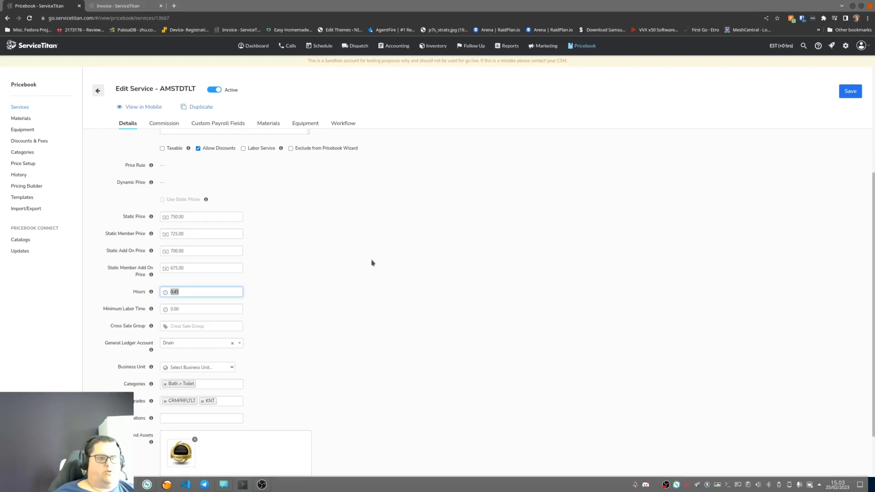
pyautogui.write('0.')
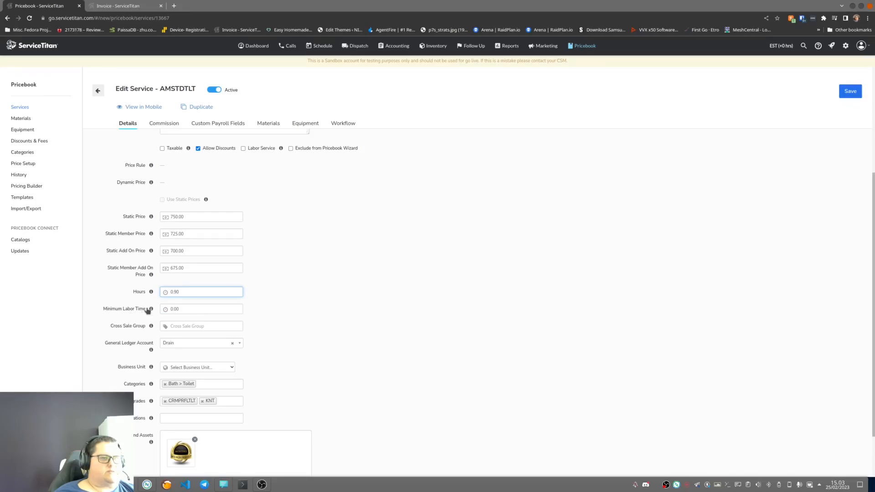
# Step: Inspect the service's Minimum Labor Time and Cross Sale Group fields
pyautogui.moveTo(152, 310)
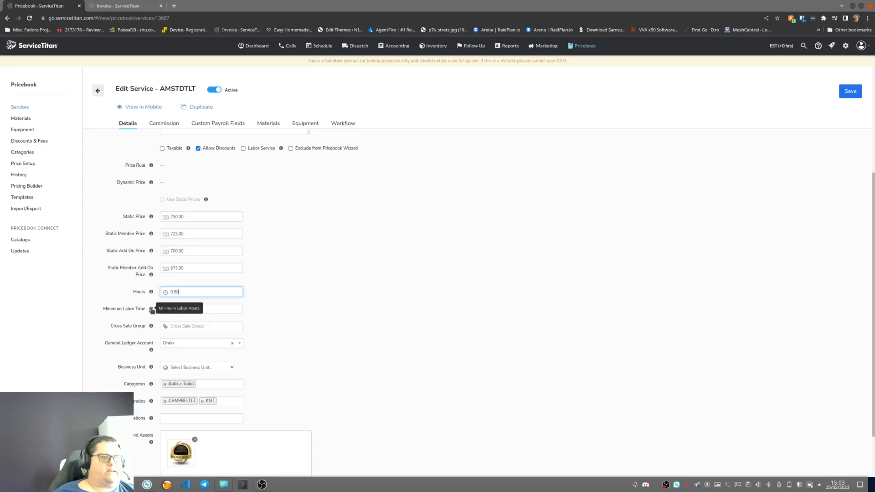
pyautogui.click(211, 309)
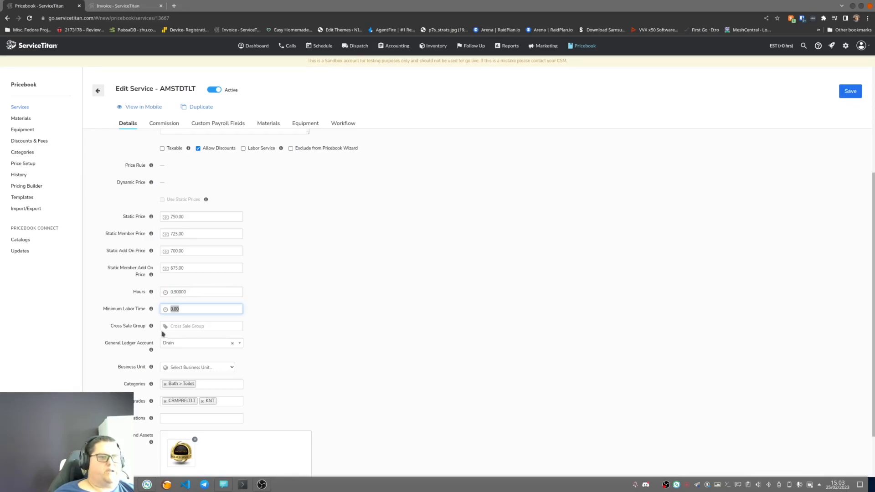
pyautogui.moveTo(152, 327)
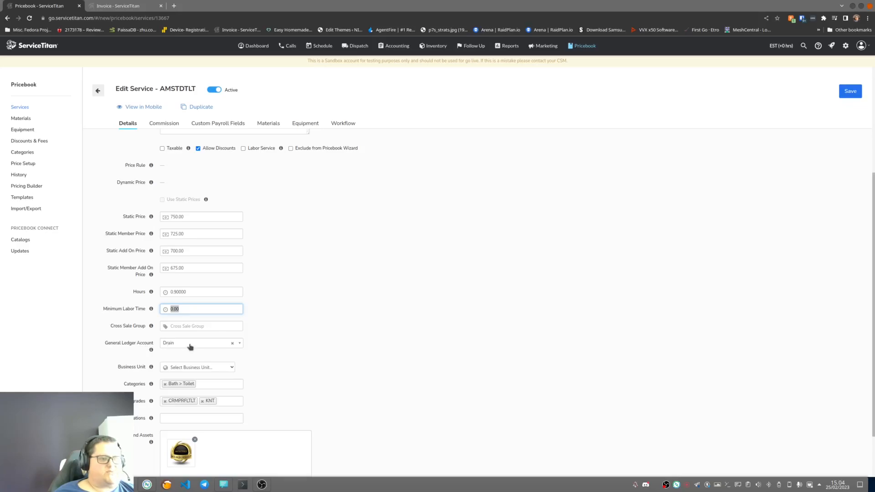
# Step: Review the service's Upgrades, Recommendations and conversion tags, plus its commission and custom payroll settings
pyautogui.scroll(-2, 356, 360)
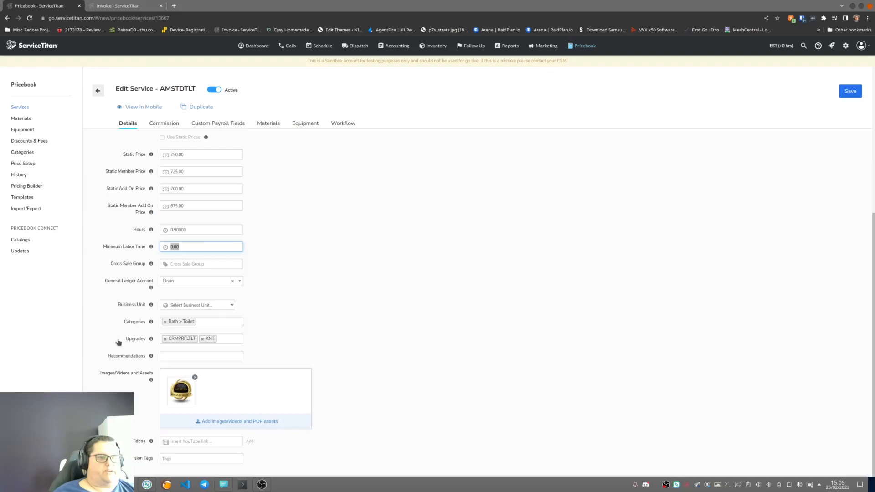
pyautogui.moveTo(140, 359)
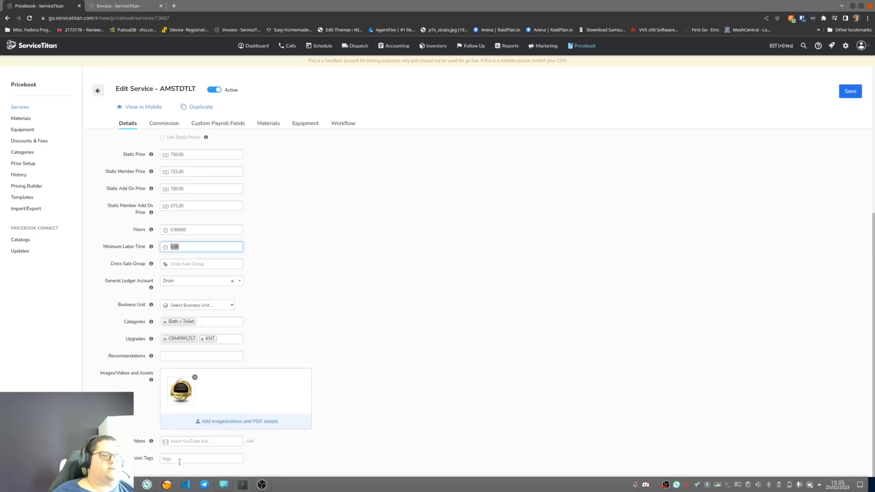
pyautogui.click(163, 124)
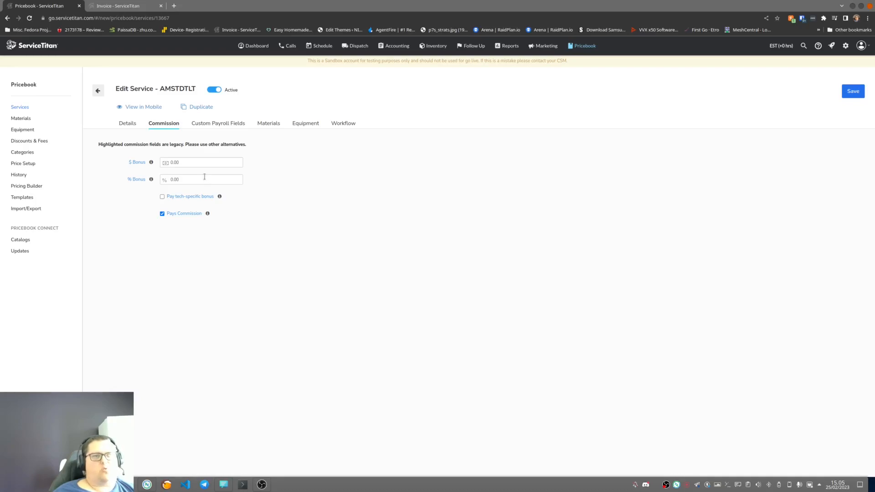
pyautogui.click(223, 125)
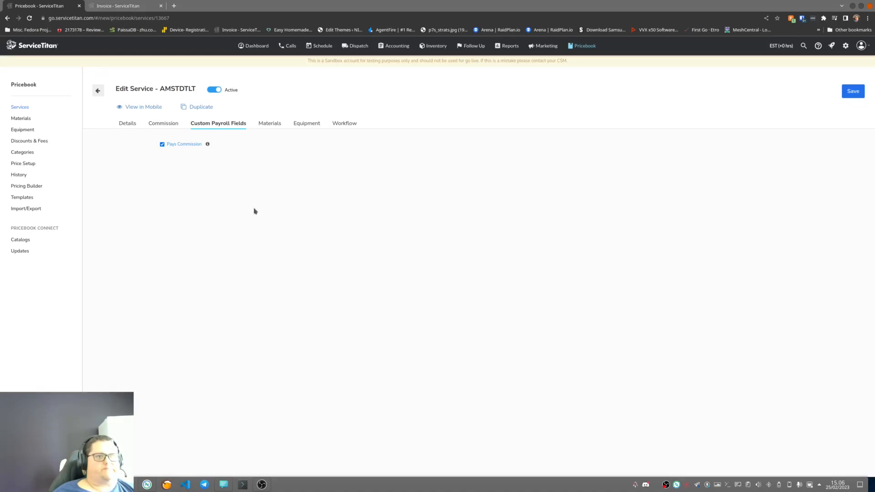
# Step: Link the materials Test M1000 and Test M1001 to the service and check their total cost
pyautogui.click(271, 126)
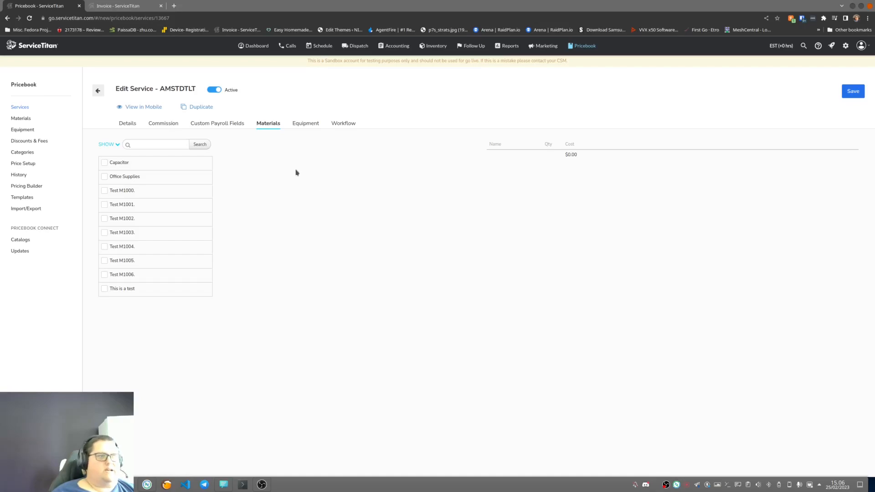
pyautogui.click(104, 191)
pyautogui.click(104, 204)
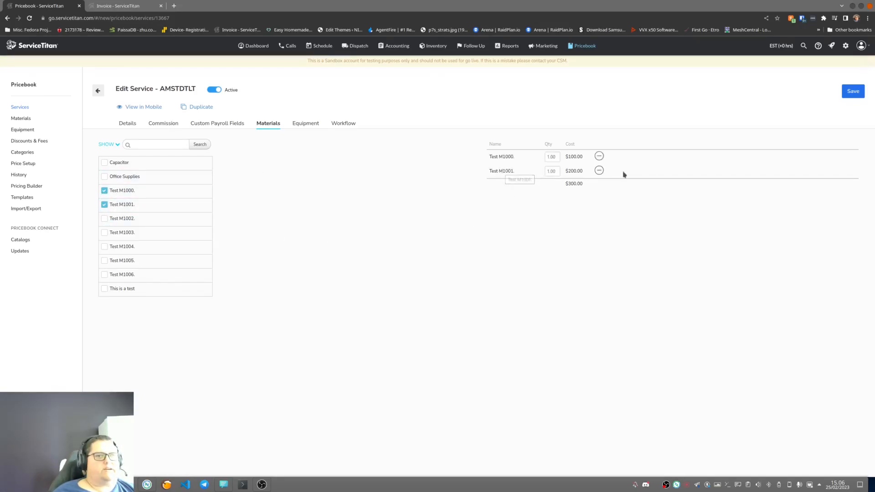
pyautogui.moveTo(567, 183); pyautogui.dragTo(595, 185)
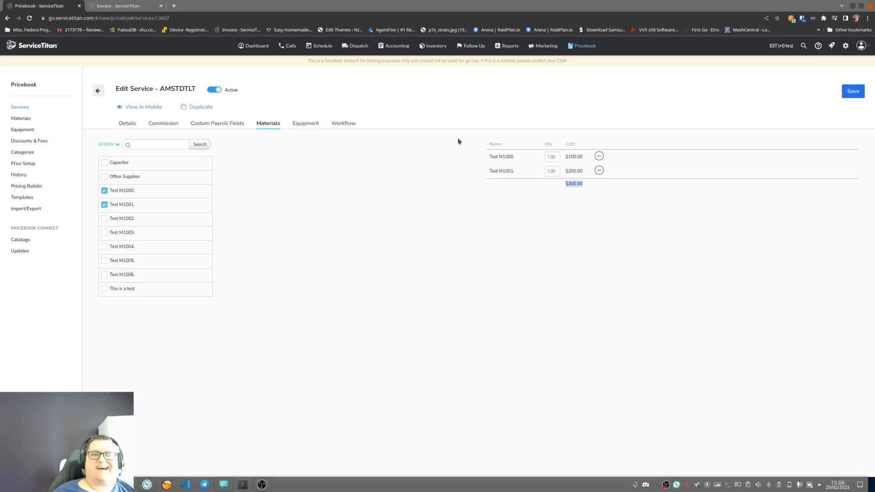
# Step: Check the service's code and its Hours value in the details
pyautogui.doubleClick(173, 88)
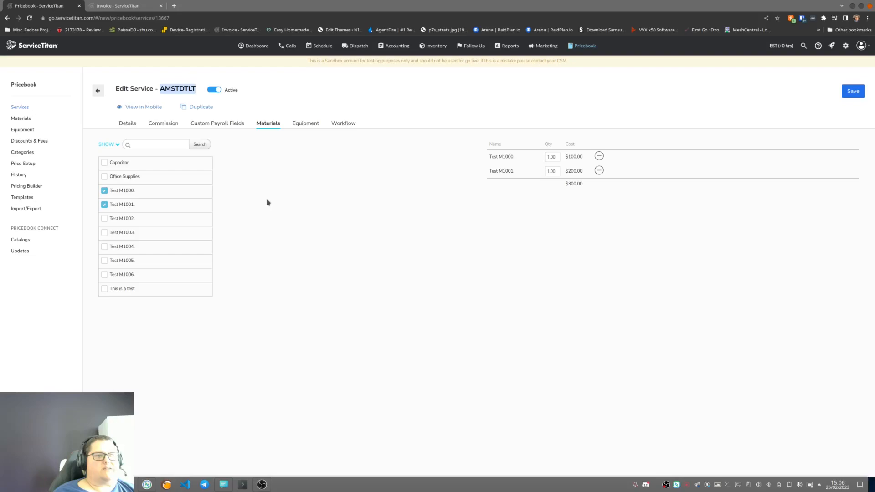
pyautogui.click(127, 123)
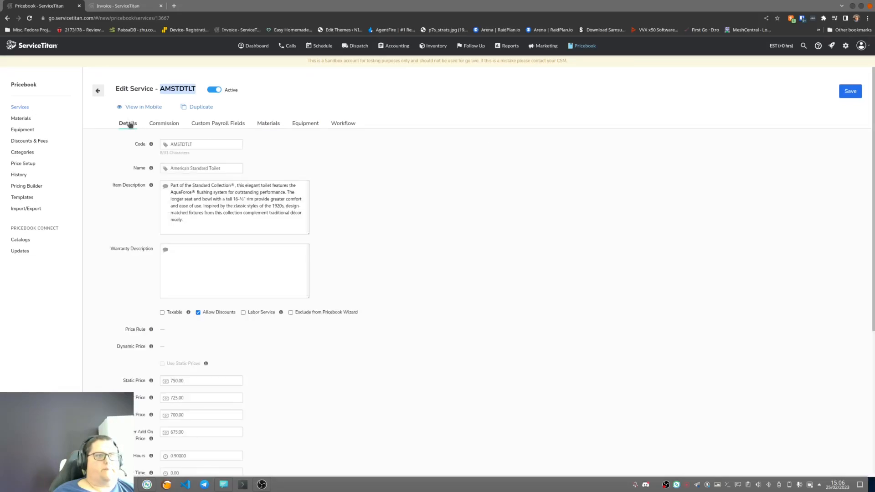
pyautogui.scroll(-3, 141, 318)
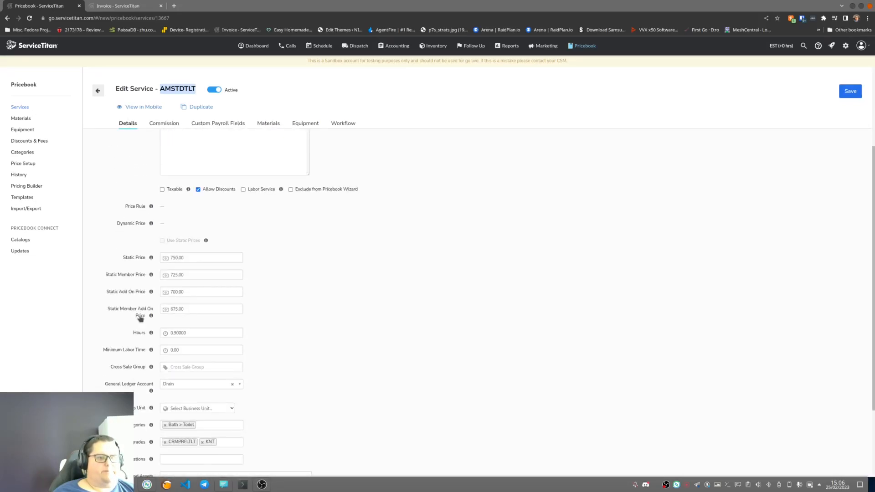
pyautogui.click(196, 332)
# Step: Link the equipment E1000 to the service and save the service
pyautogui.click(268, 123)
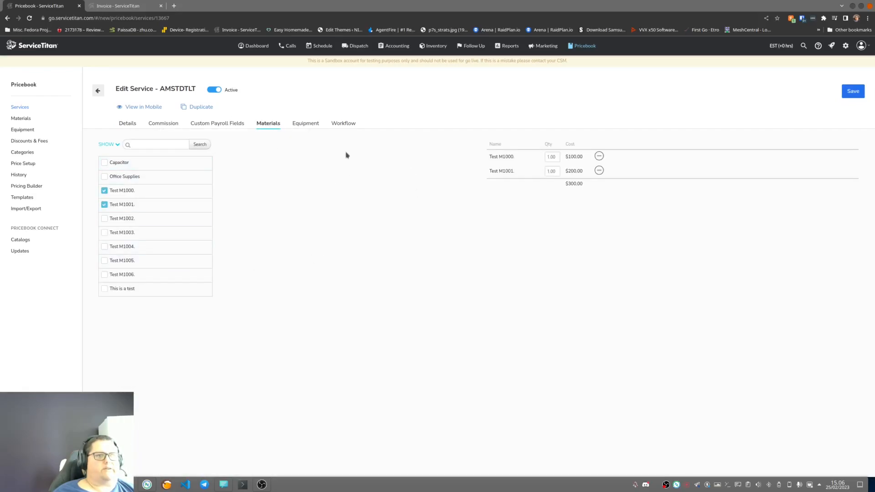
pyautogui.click(311, 124)
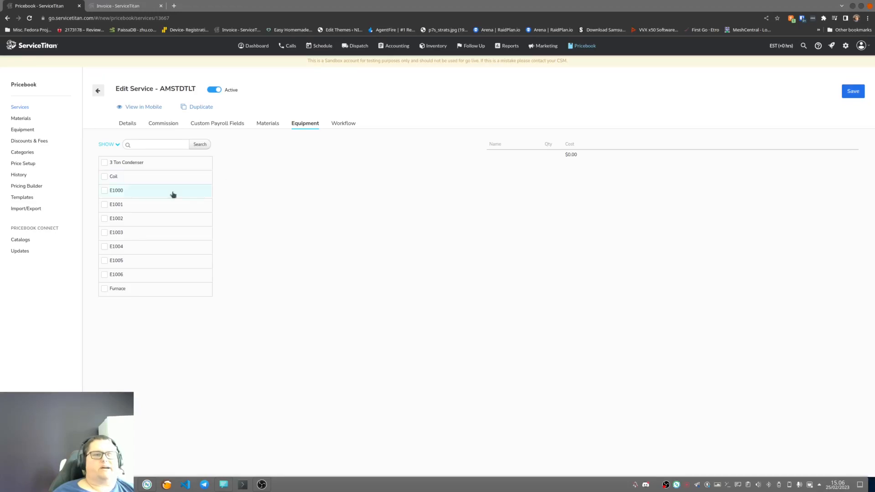
pyautogui.click(105, 191)
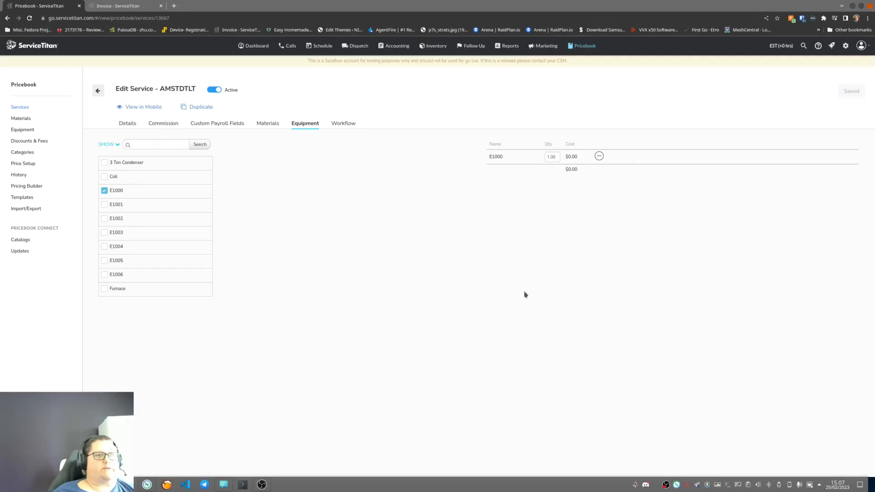
# Step: Review the service's workflow options and the record types its automatic tag can be applied to
pyautogui.click(351, 126)
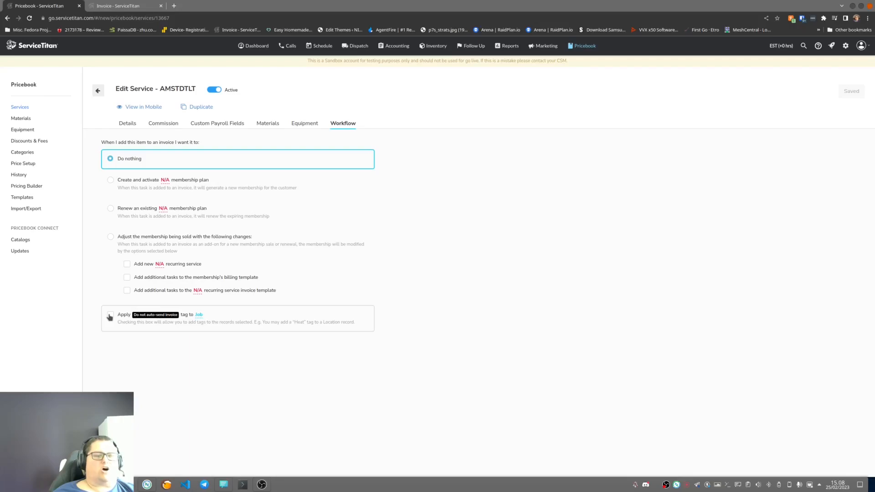
pyautogui.click(198, 315)
pyautogui.click(207, 315)
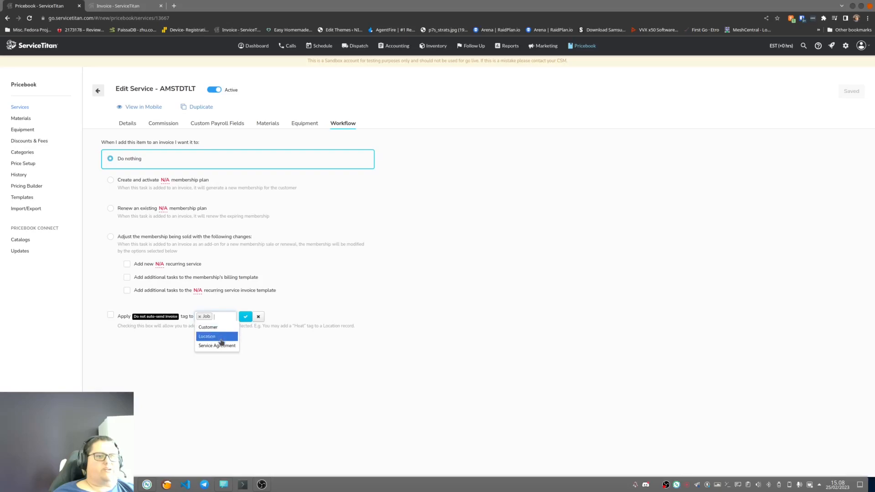
pyautogui.click(237, 368)
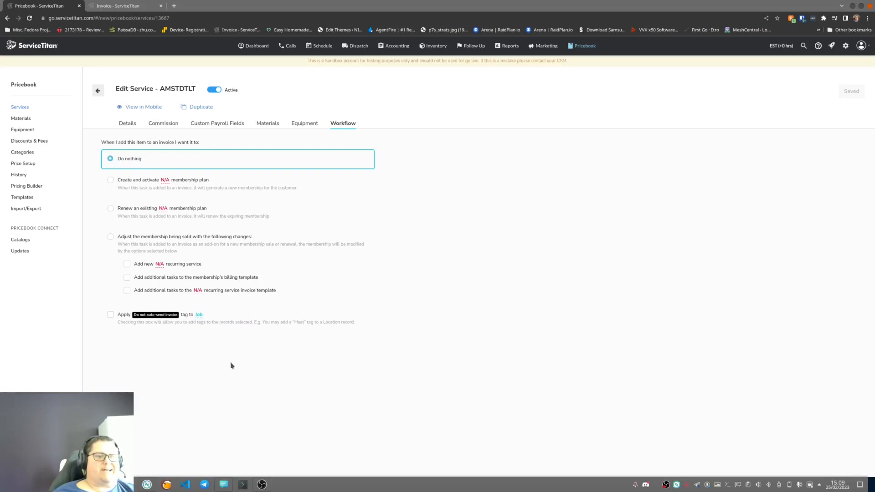
# Step: Try enabling the workflow option that applies the Do not auto-send invoice tag to the job, and open its tag selection
pyautogui.click(111, 316)
pyautogui.click(148, 315)
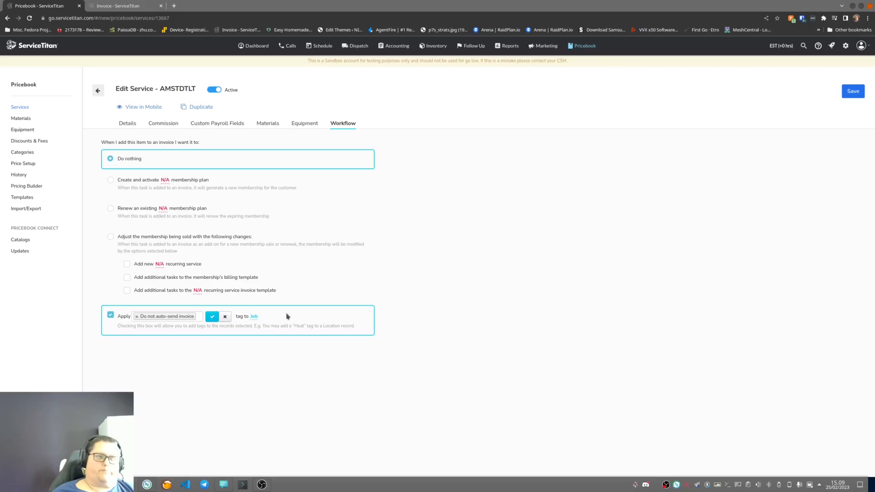
pyautogui.click(225, 317)
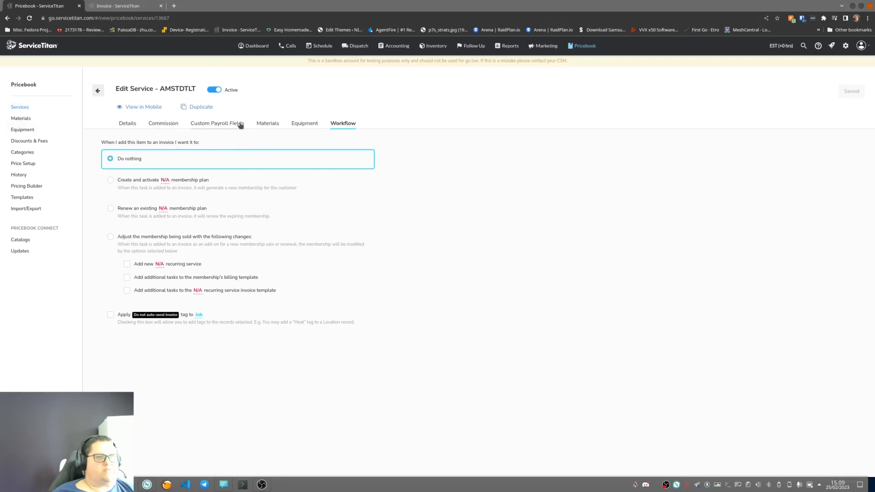
# Step: Revisit the service's linked materials and equipment, and open the 3 Ton Condenser equipment item for editing
pyautogui.click(268, 125)
pyautogui.click(305, 126)
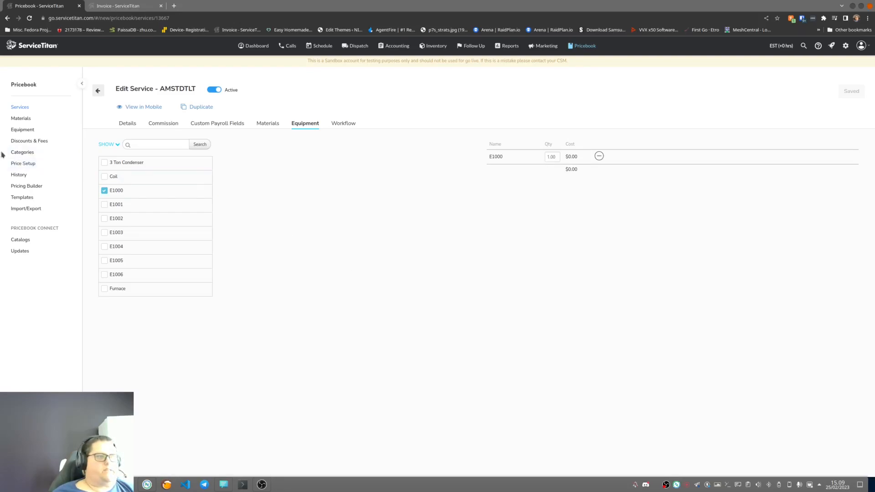
pyautogui.click(20, 130)
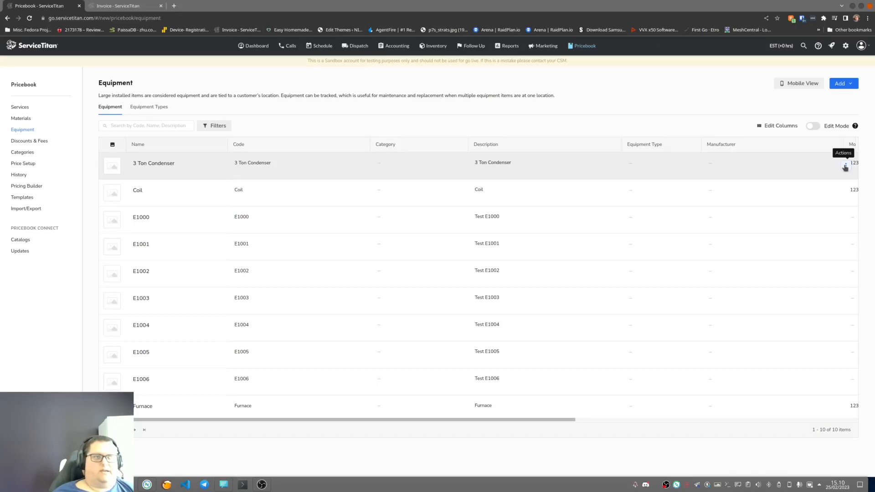
pyautogui.click(846, 167)
pyautogui.click(794, 185)
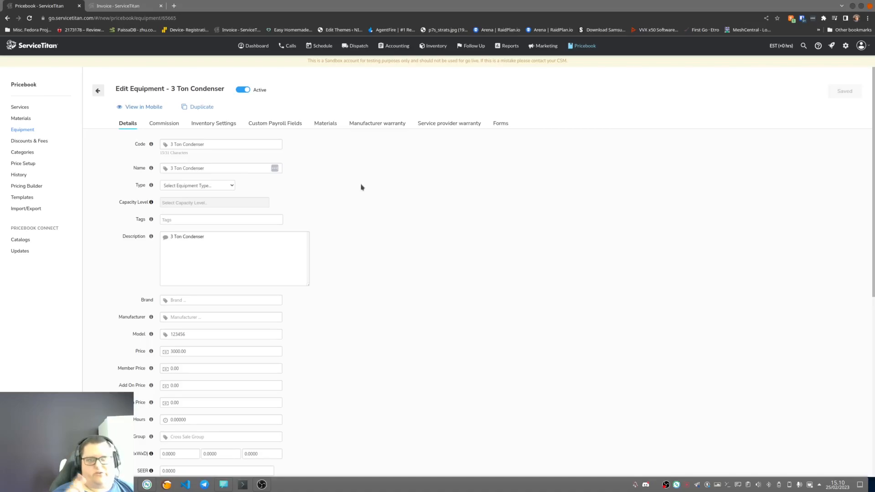
# Step: Examine the 3 Ton Condenser's code, name and equipment type choices
pyautogui.moveTo(207, 143); pyautogui.dragTo(123, 132)
pyautogui.click(213, 144)
pyautogui.moveTo(199, 142); pyautogui.dragTo(70, 130)
pyautogui.moveTo(221, 169); pyautogui.dragTo(140, 165)
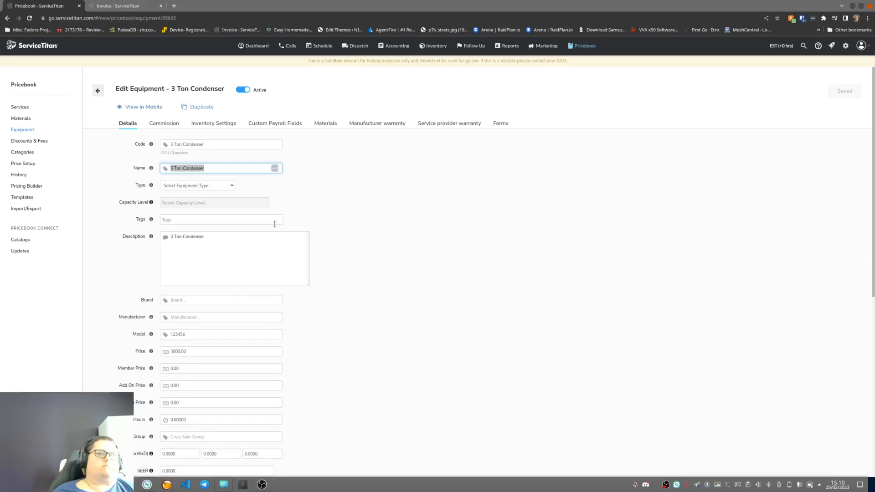
pyautogui.click(229, 187)
pyautogui.click(230, 188)
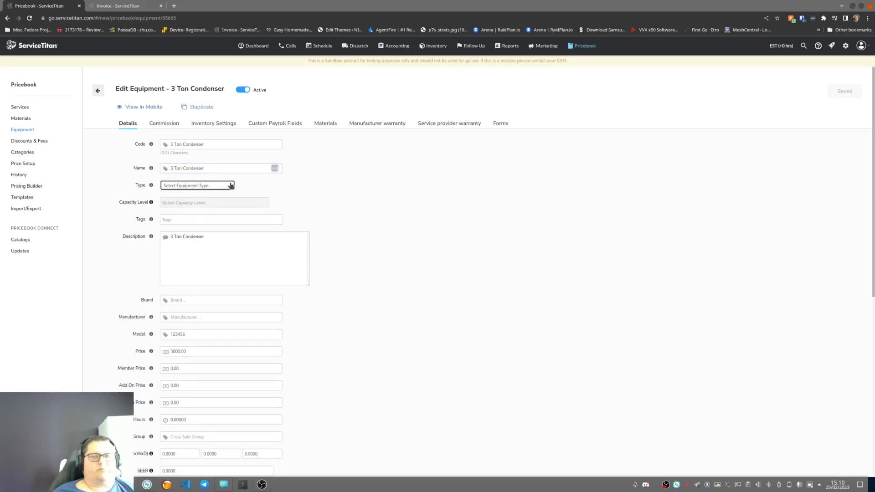
# Step: Review the list of equipment types and reopen the 3 Ton Condenser for editing
pyautogui.click(33, 129)
pyautogui.click(154, 108)
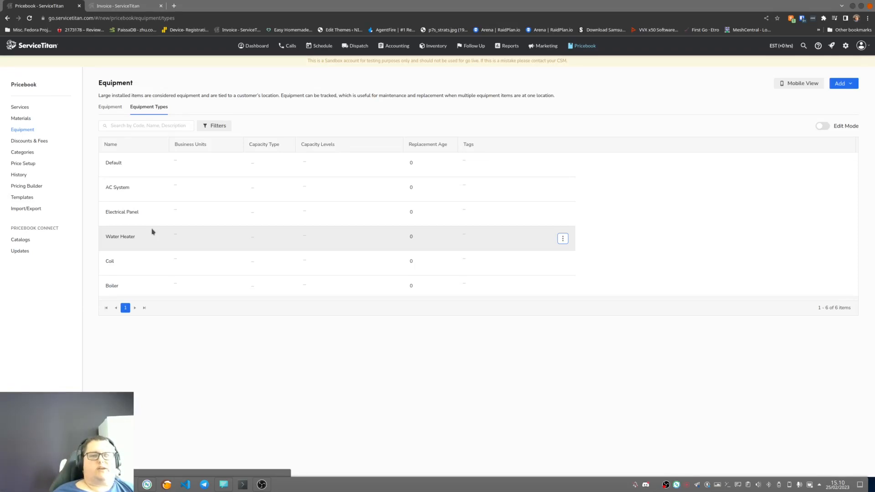
pyautogui.click(28, 131)
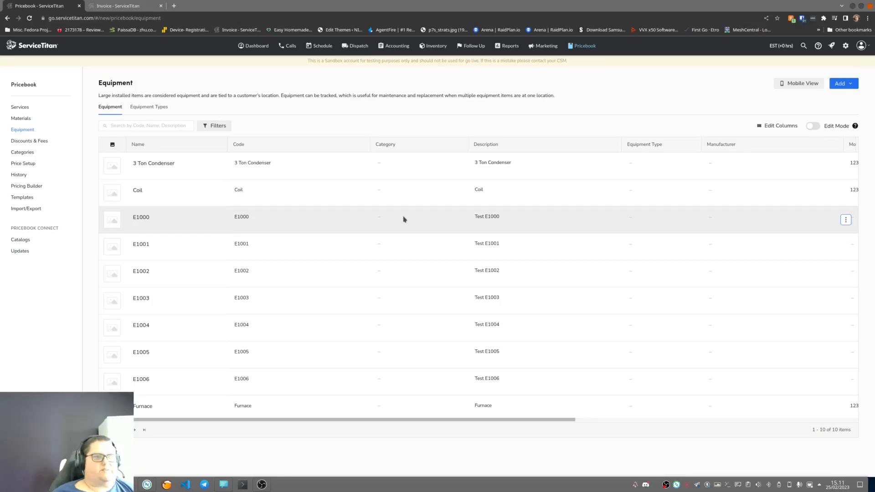
pyautogui.click(846, 166)
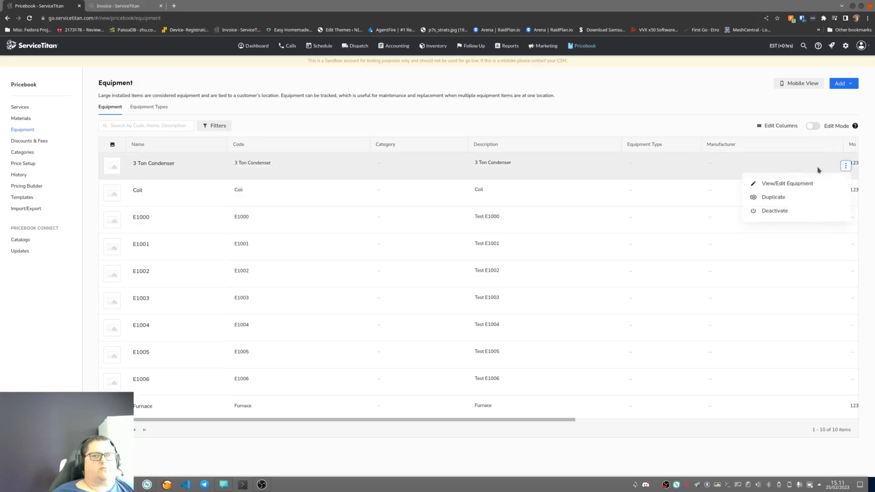
pyautogui.click(777, 183)
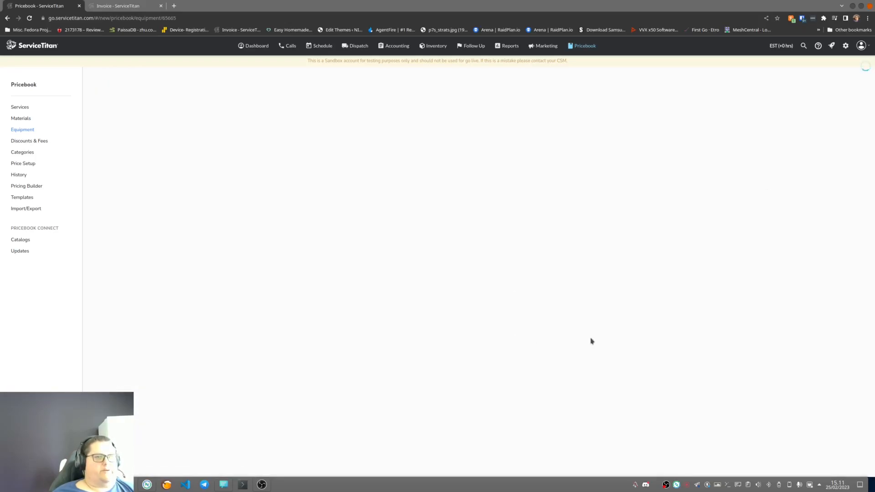
# Step: Examine the condenser's capacity level, tags, description, brand, manufacturer, model, pricing and hours fields
pyautogui.scroll(-3, 396, 267)
pyautogui.scroll(2, 388, 264)
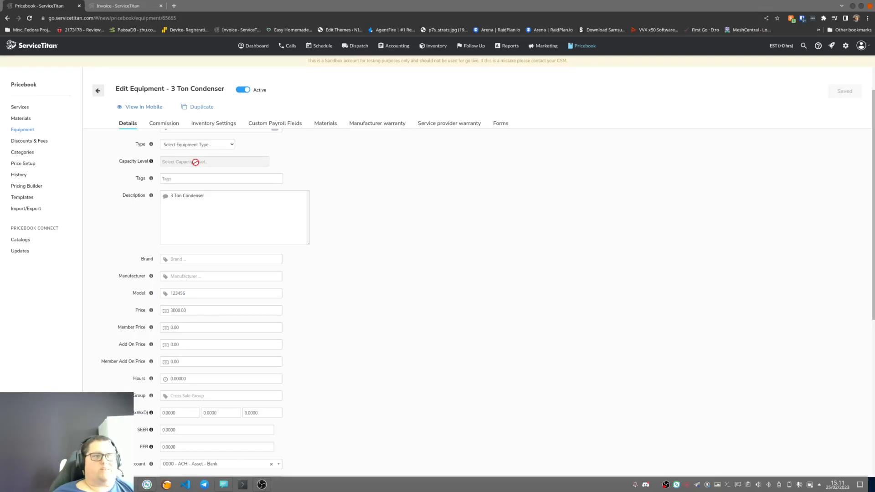
pyautogui.moveTo(151, 179)
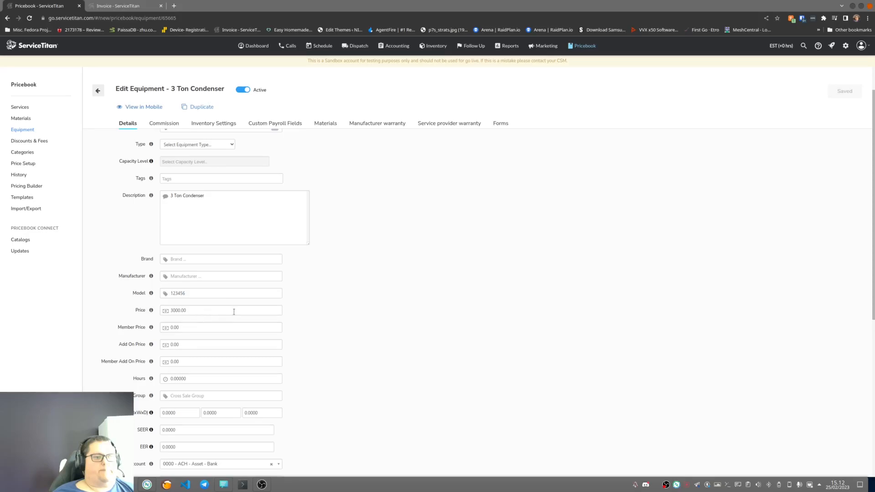
pyautogui.scroll(-2, 237, 306)
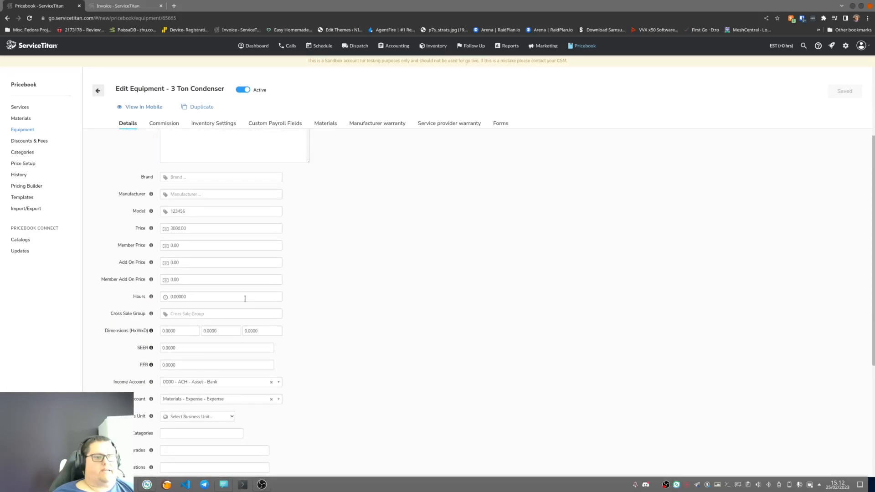
pyautogui.click(191, 297)
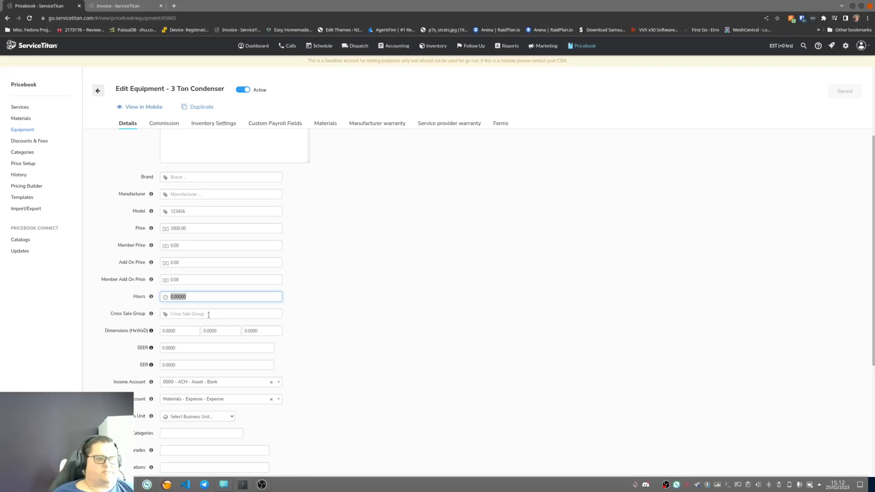
# Step: Inspect the condenser's height, width and depth dimensions and its SEER and EER rating fields
pyautogui.click(186, 333)
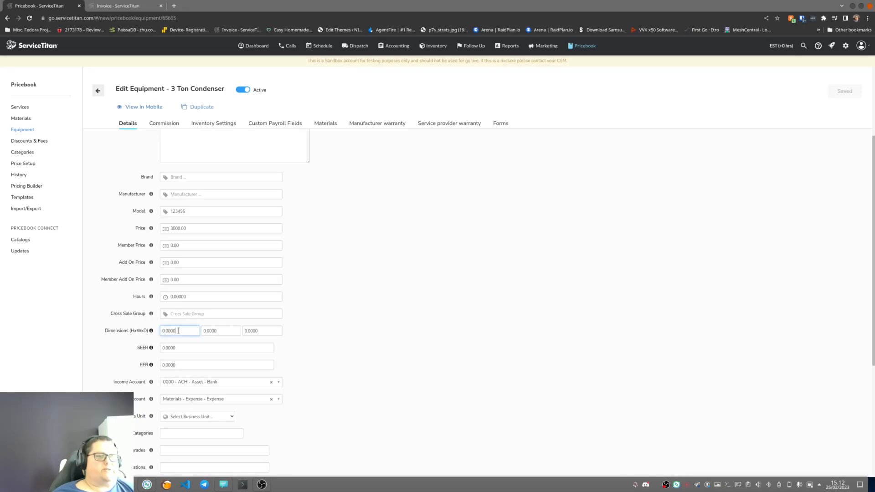
pyautogui.click(204, 332)
pyautogui.click(262, 332)
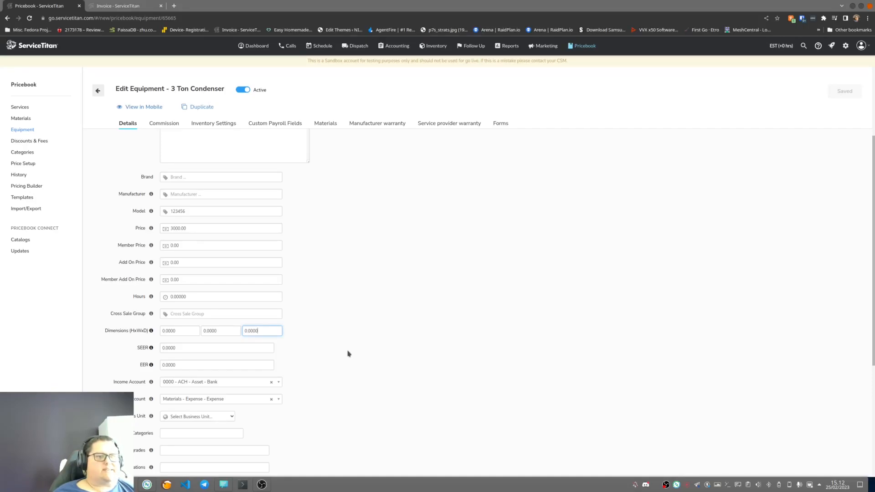
pyautogui.press('Tab')
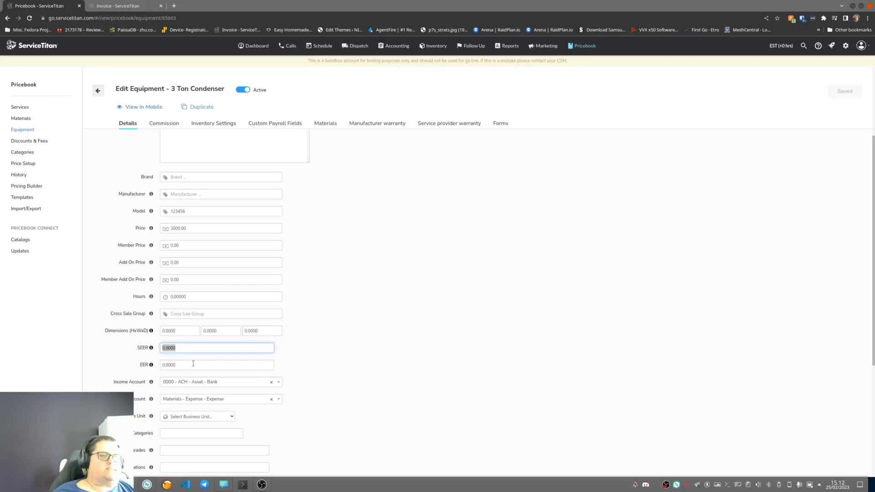
pyautogui.press('Tab')
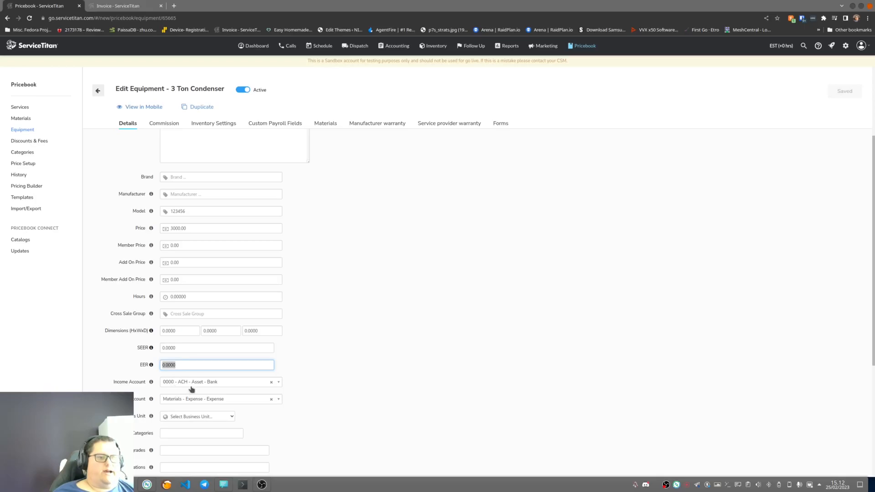
# Step: Examine the account choices offered for the 3 Ton Condenser's income account and expense account
pyautogui.scroll(-4, 392, 362)
pyautogui.scroll(1, 387, 358)
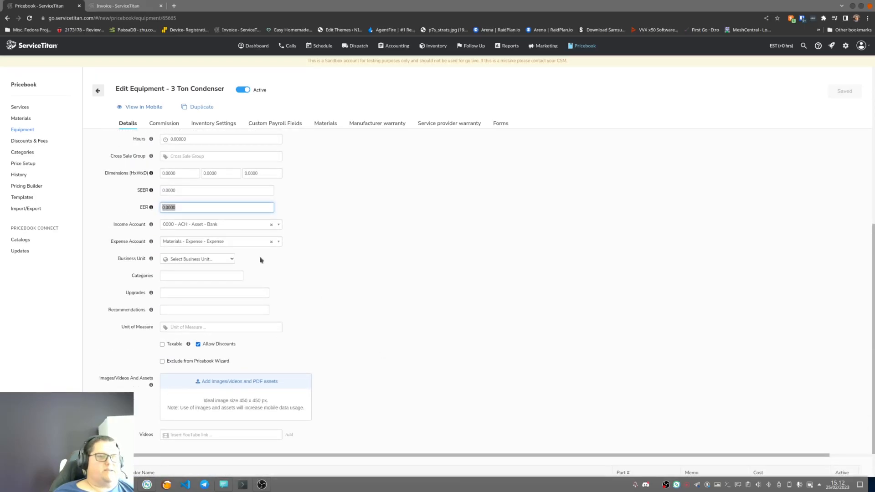
pyautogui.click(221, 226)
pyautogui.click(221, 225)
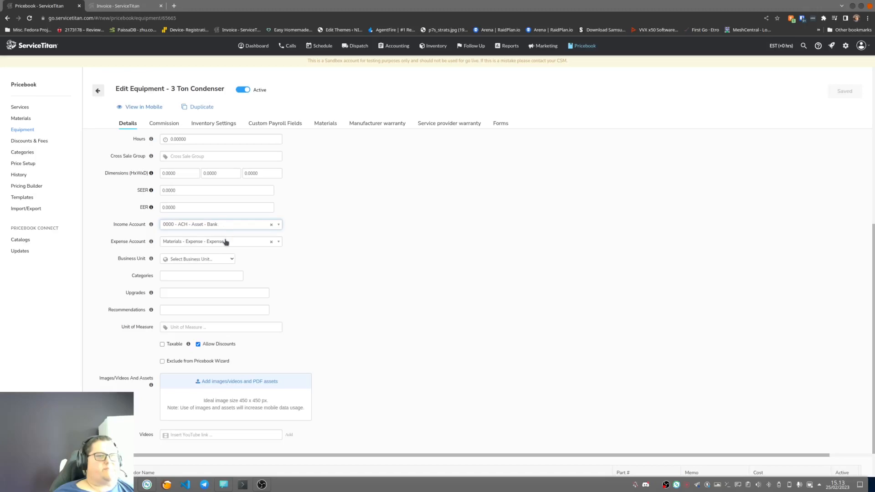
pyautogui.click(223, 245)
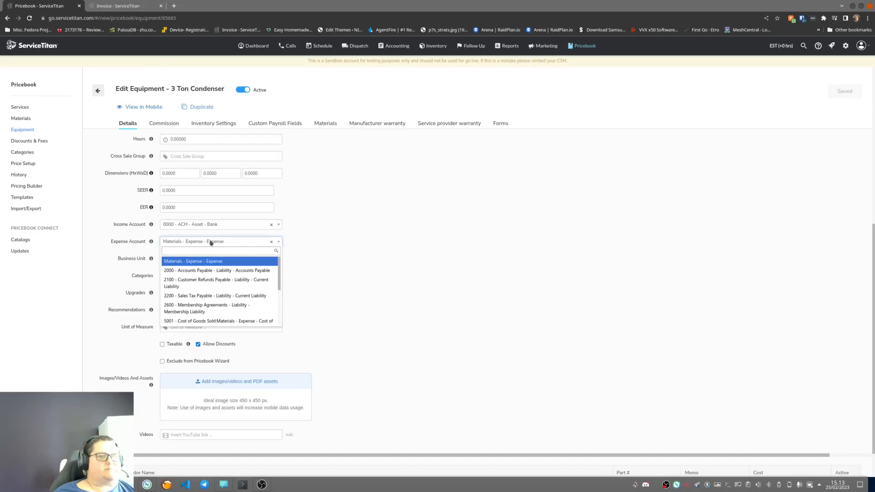
pyautogui.click(211, 242)
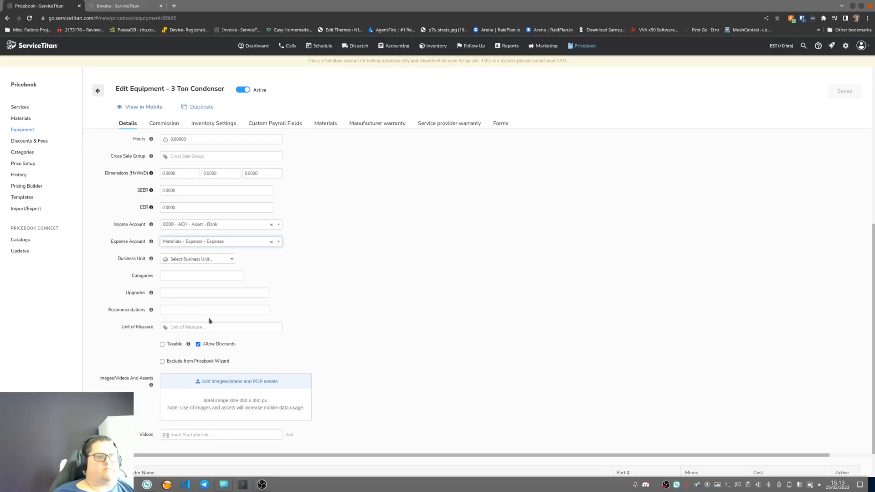
# Step: Show the condenser's inactive vendors, activate Default Replenishment Vendor and save the equipment
pyautogui.scroll(-1, 214, 292)
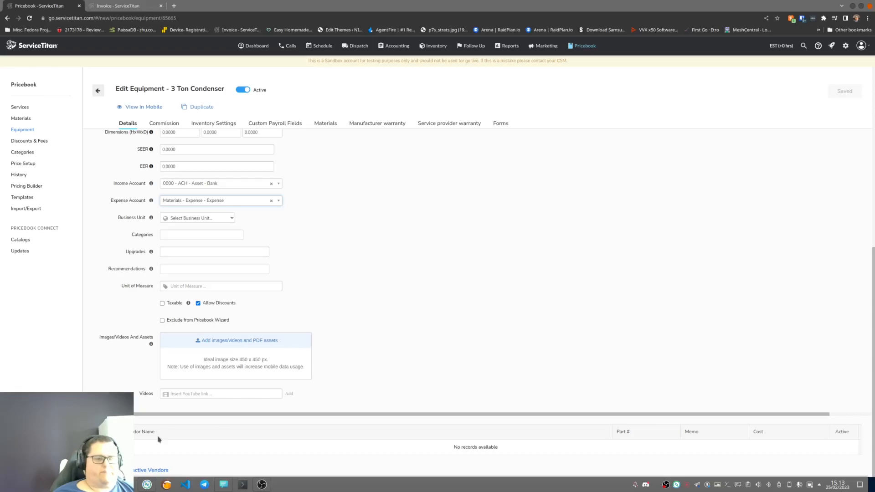
pyautogui.scroll(-1, 386, 378)
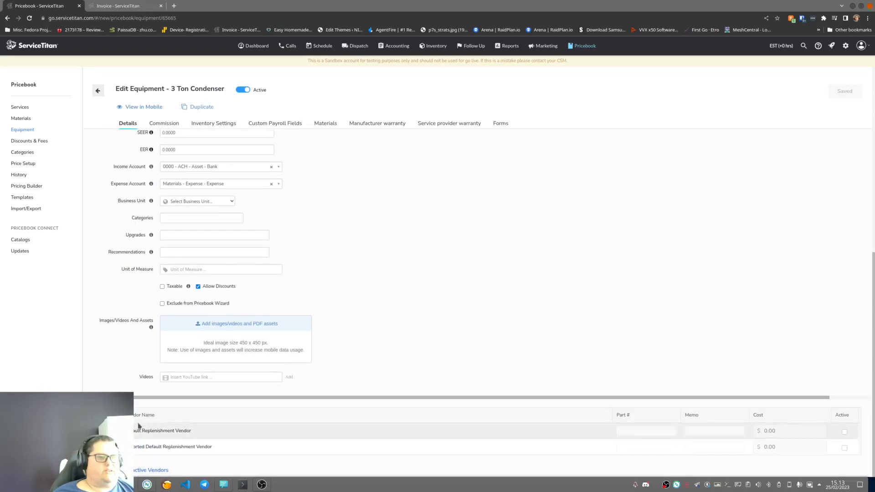
pyautogui.scroll(5, 499, 329)
pyautogui.scroll(-5, 498, 329)
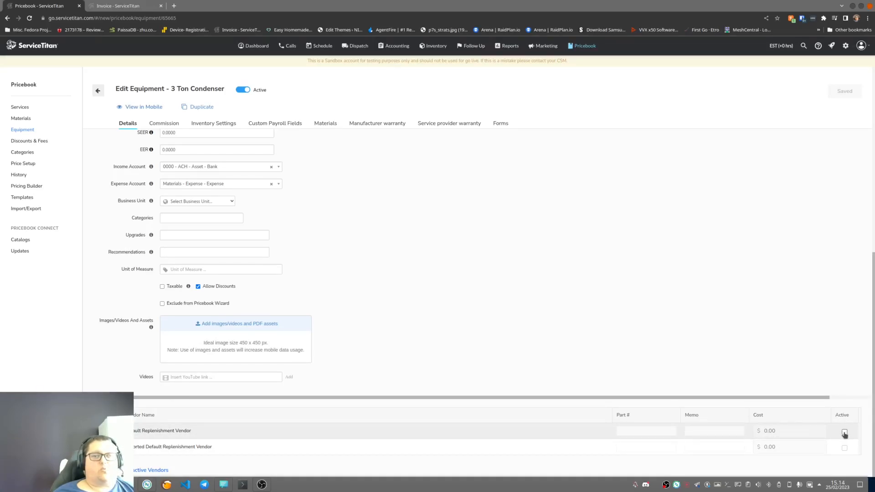
pyautogui.click(845, 432)
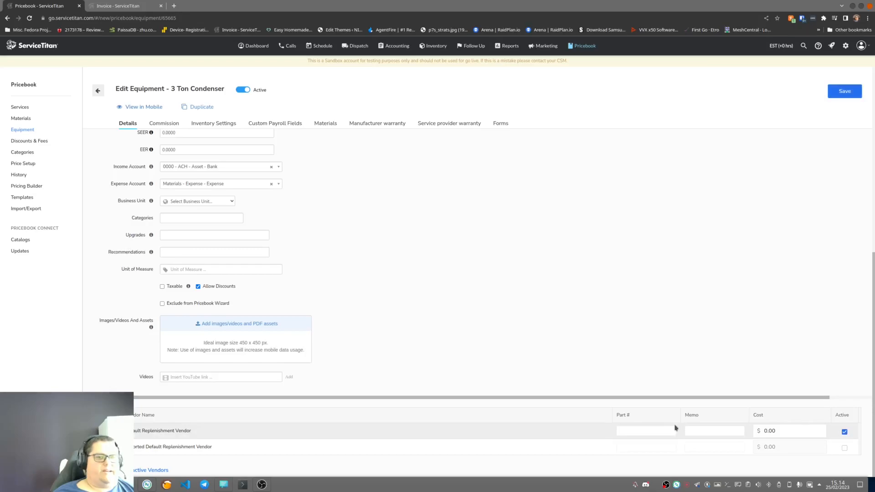
pyautogui.click(836, 92)
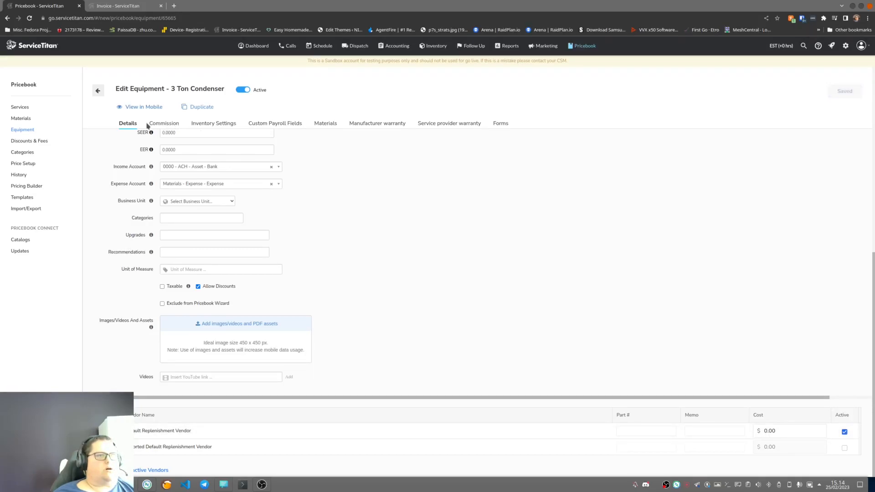
# Step: Review the condenser's commission options, inventory tracking, custom payroll fields and linkable materials
pyautogui.click(164, 123)
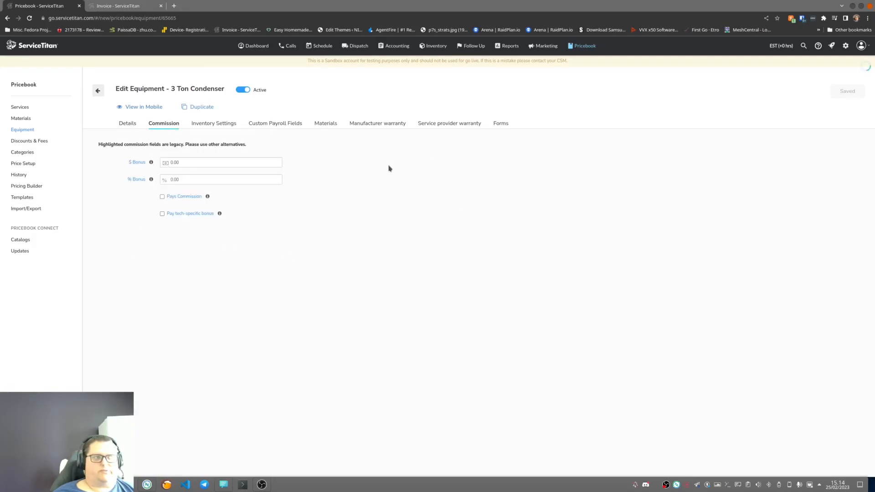
pyautogui.click(203, 125)
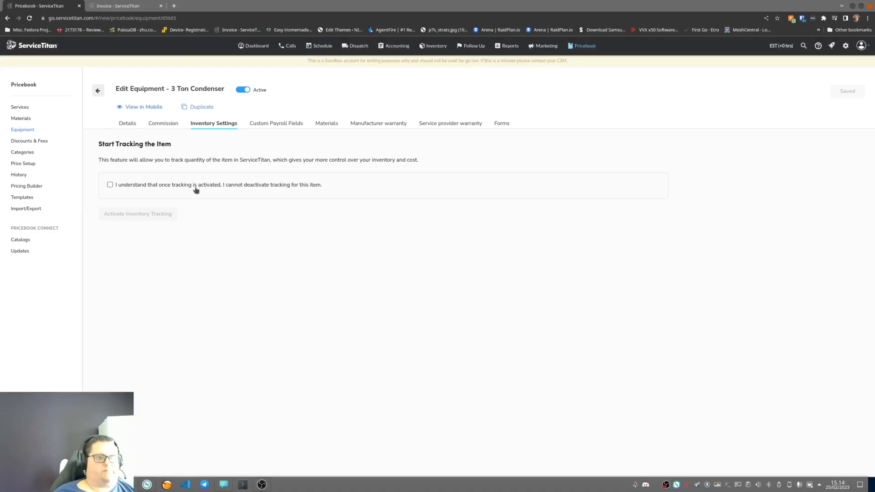
pyautogui.click(270, 126)
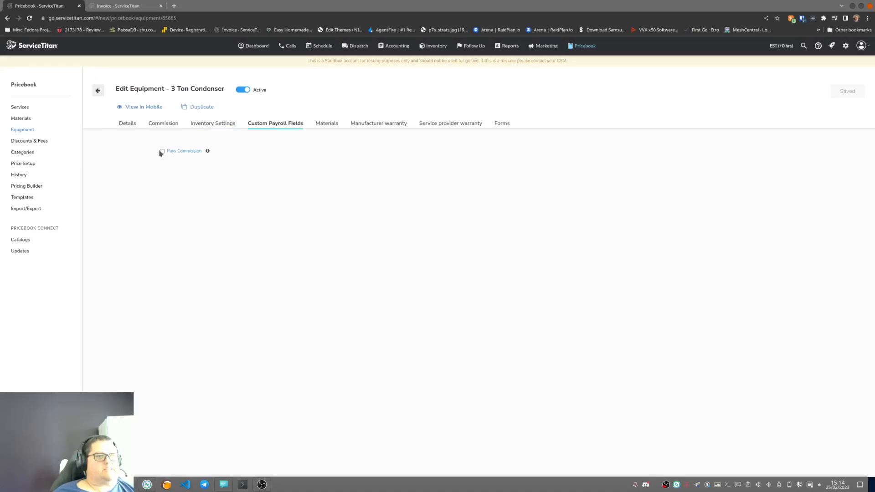
pyautogui.moveTo(178, 154)
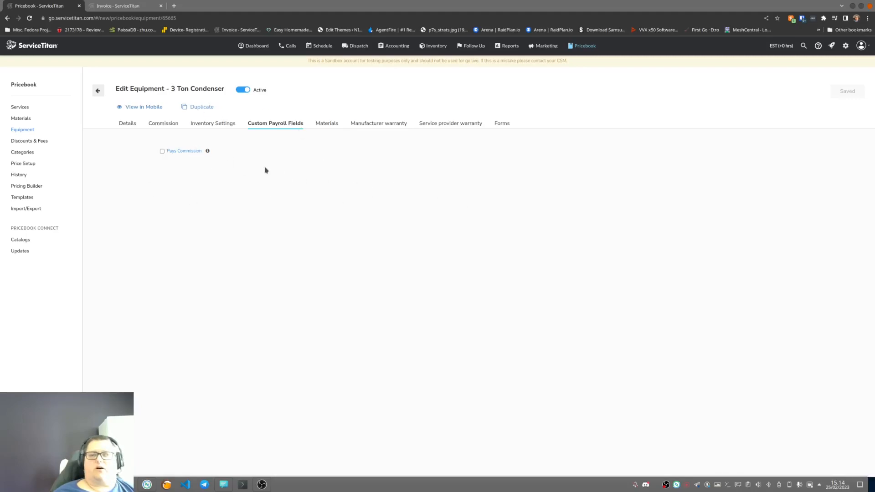
pyautogui.click(331, 125)
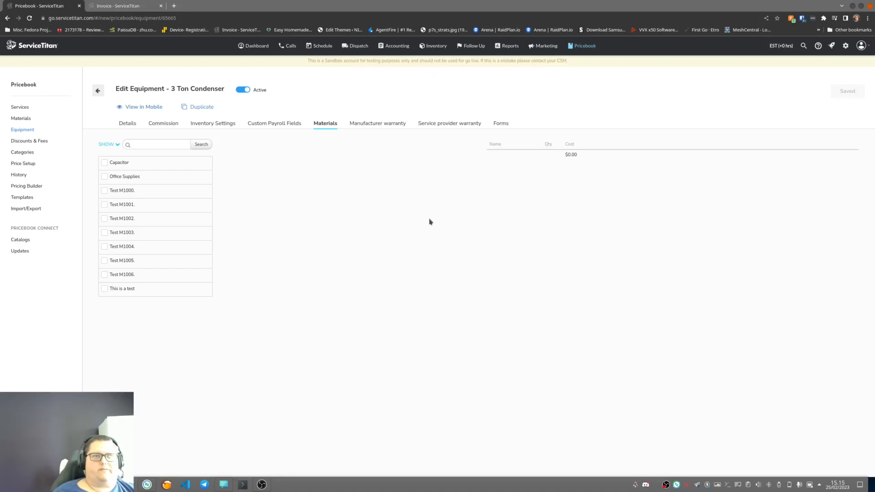
# Step: Compare the duration and description fields of the condenser's manufacturer and service provider warranties, and check its attached forms
pyautogui.click(382, 124)
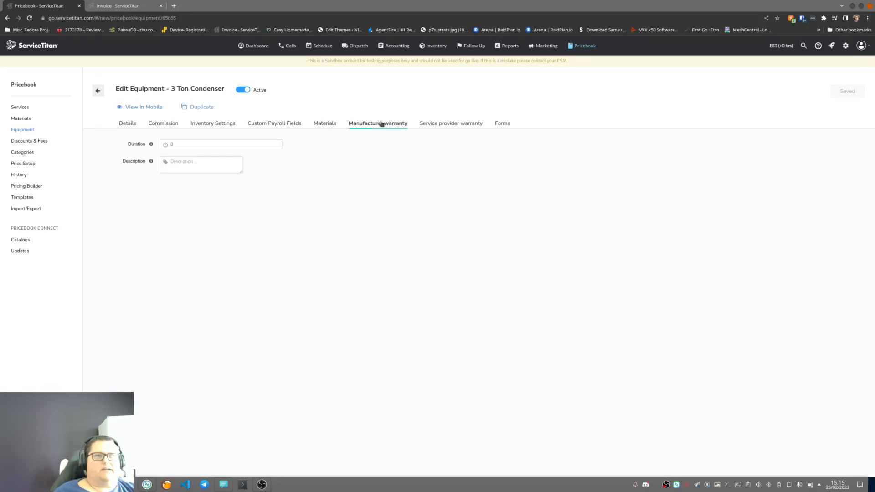
pyautogui.click(436, 123)
pyautogui.click(382, 125)
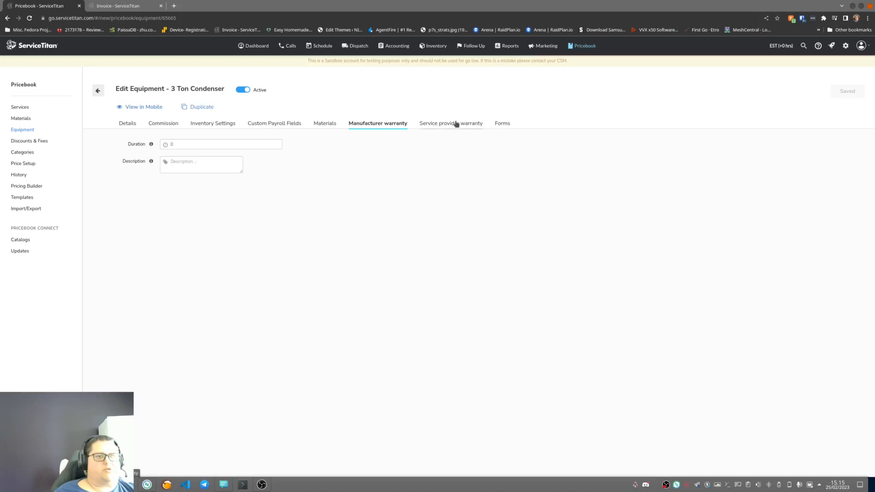
pyautogui.moveTo(217, 145); pyautogui.dragTo(115, 144)
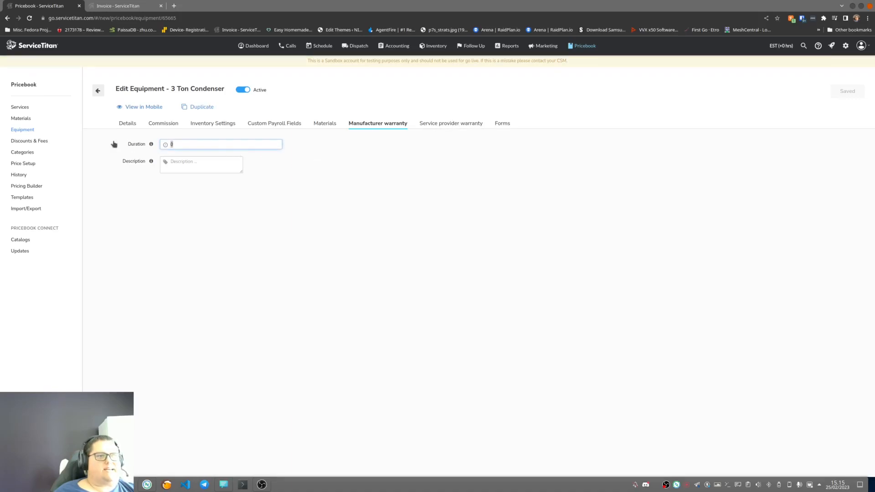
pyautogui.click(452, 125)
pyautogui.click(360, 126)
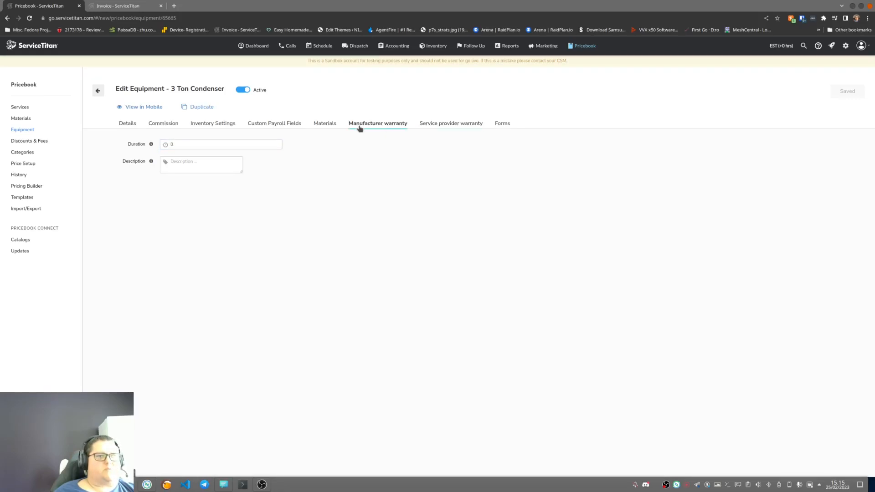
pyautogui.click(440, 127)
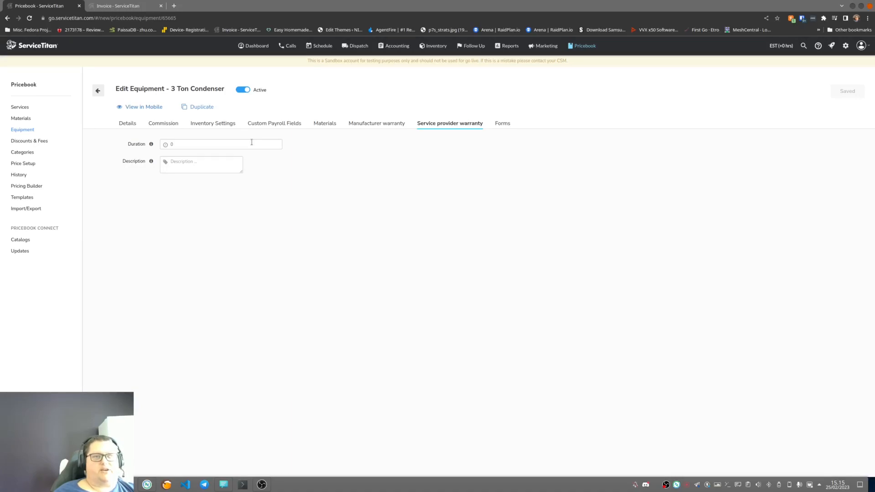
pyautogui.click(218, 167)
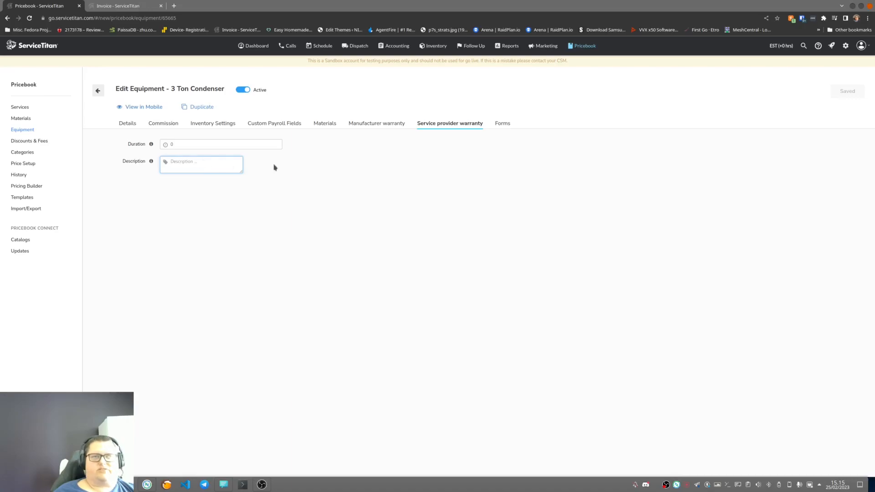
pyautogui.click(506, 124)
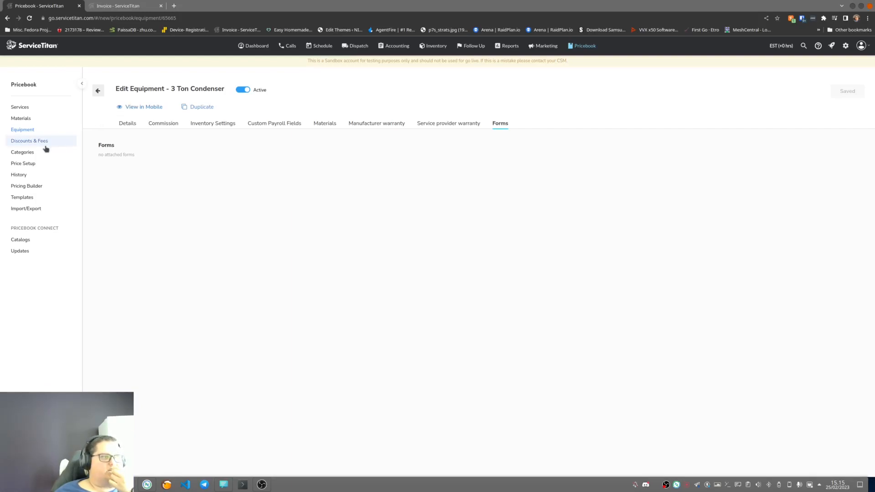
# Step: Add a category named Test to the pricebook's material categories
pyautogui.click(32, 152)
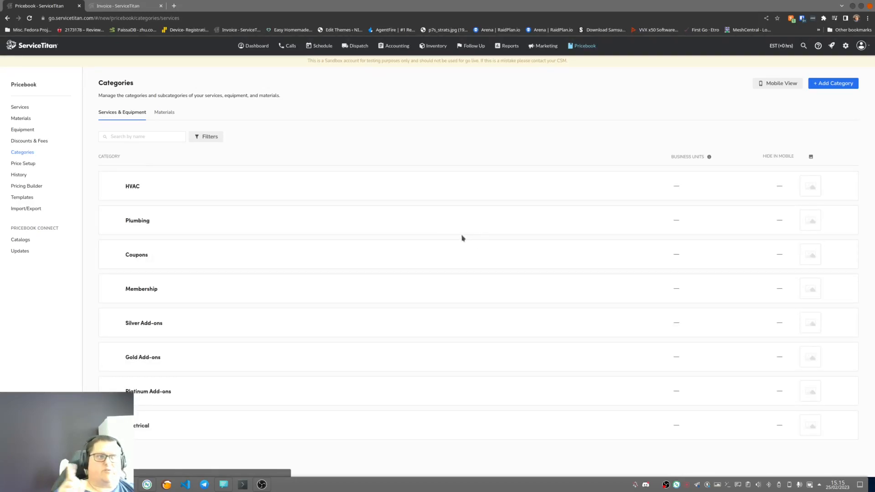
pyautogui.click(165, 117)
pyautogui.click(834, 83)
pyautogui.write('Test')
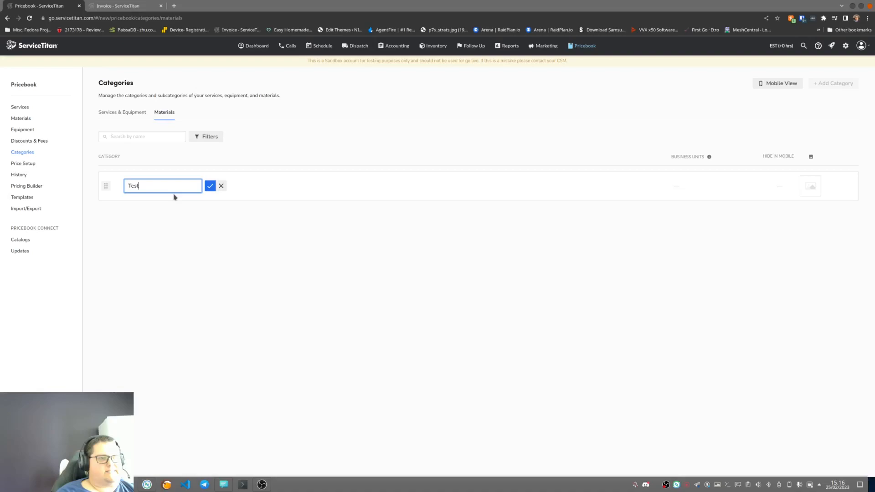
pyautogui.click(210, 186)
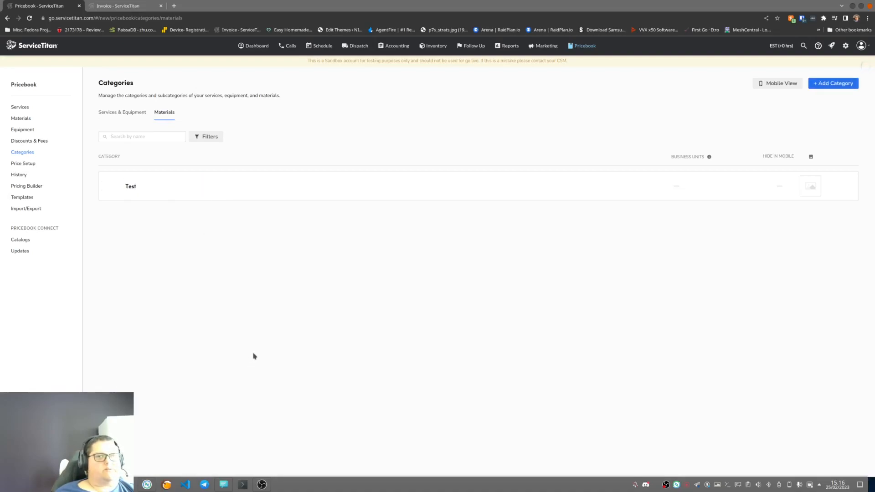
# Step: Add a second material category named Test2 and nest it under Test as a subcategory
pyautogui.click(844, 83)
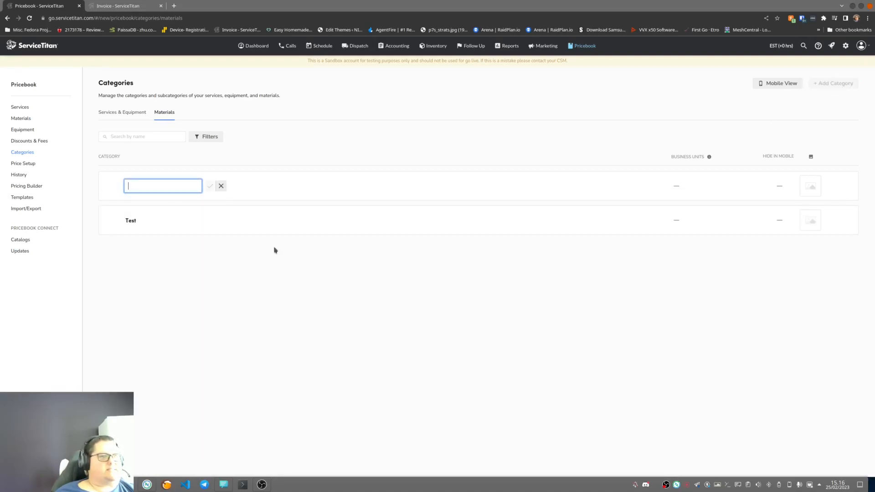
pyautogui.write('Test2')
pyautogui.click(210, 187)
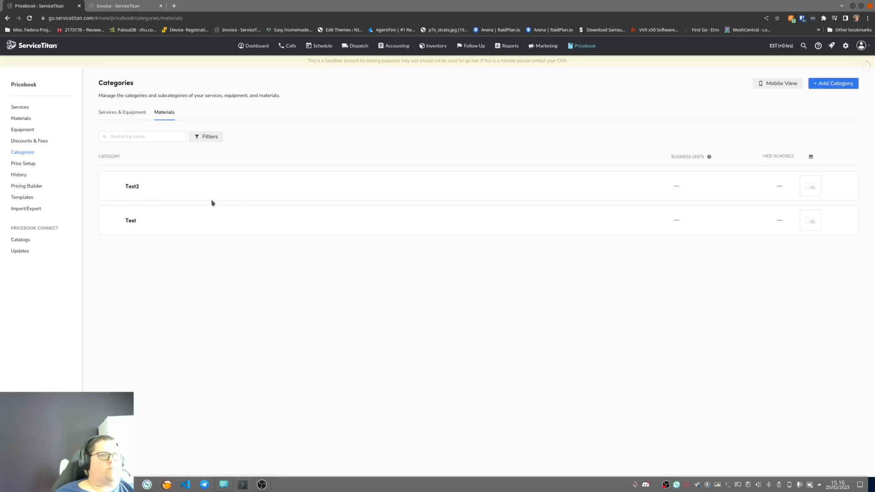
pyautogui.moveTo(106, 187); pyautogui.dragTo(154, 223)
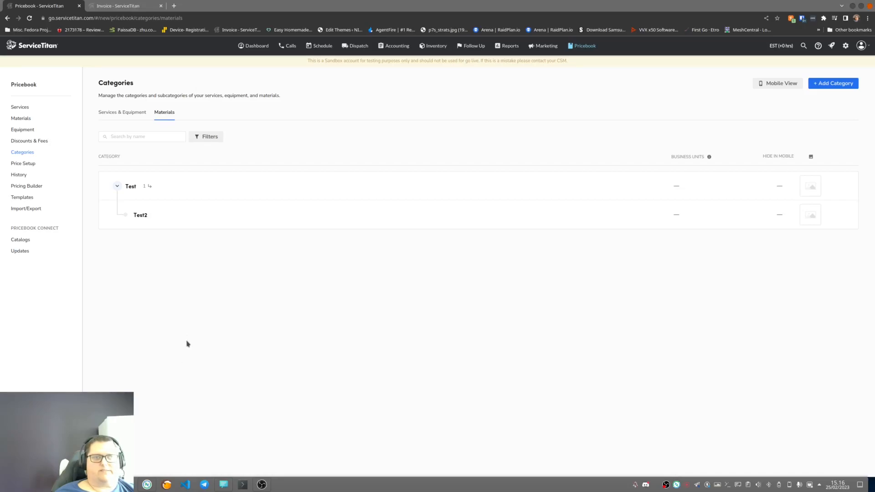
# Step: Rename the parent material category Test as Rheem
pyautogui.click(128, 187)
pyautogui.press('BackSpace')
pyautogui.press('BackSpace')
pyautogui.press('BackSpace')
pyautogui.write('Rheem')
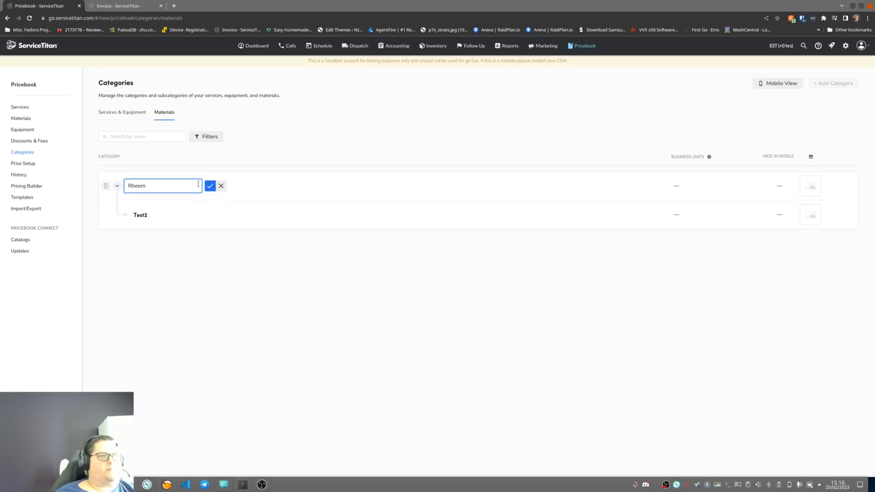
pyautogui.click(210, 186)
# Step: Rename the subcategory Test2 as Rheem ACs
pyautogui.click(139, 215)
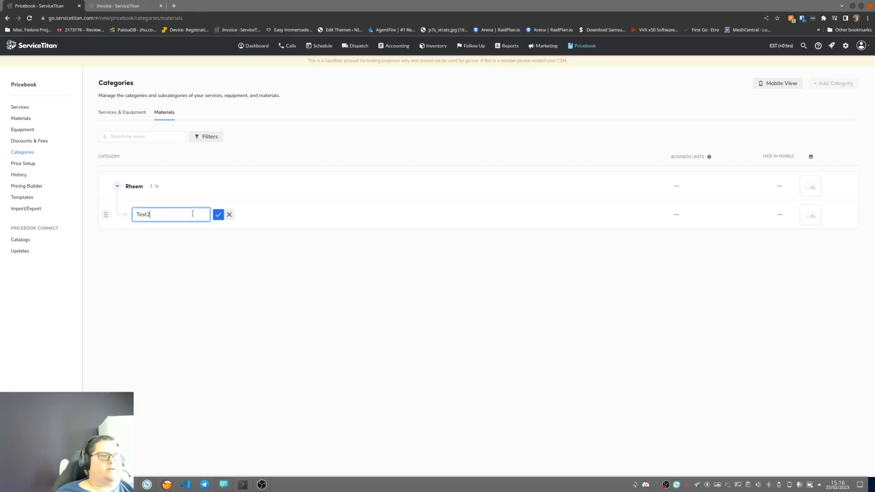
pyautogui.write('Rheem ACS')
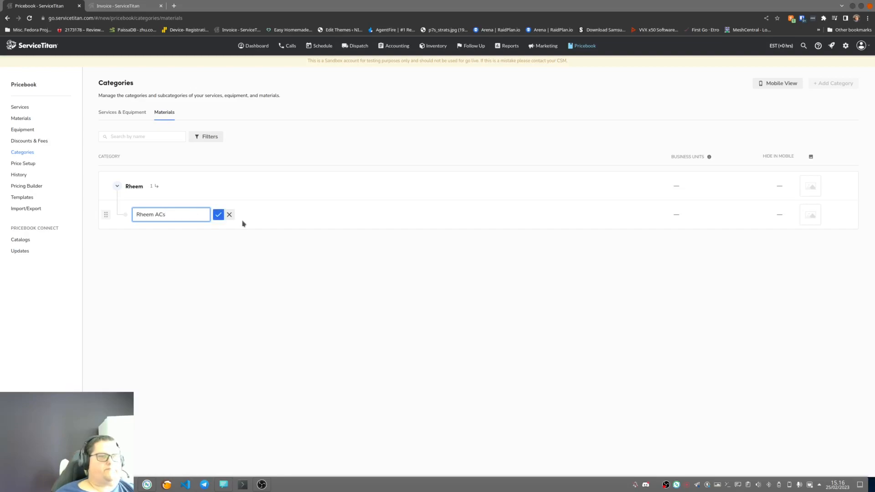
pyautogui.click(220, 217)
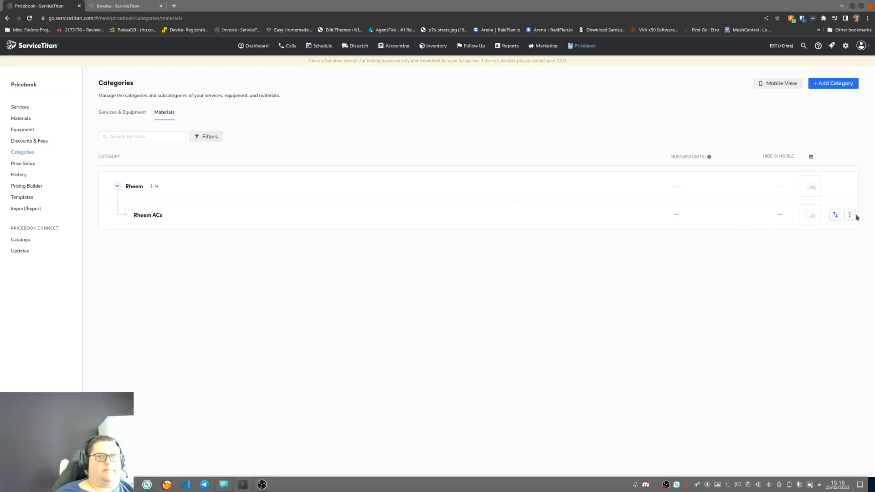
# Step: Add a second subcategory named Rheem Furnaces under the Rheem material category
pyautogui.click(850, 186)
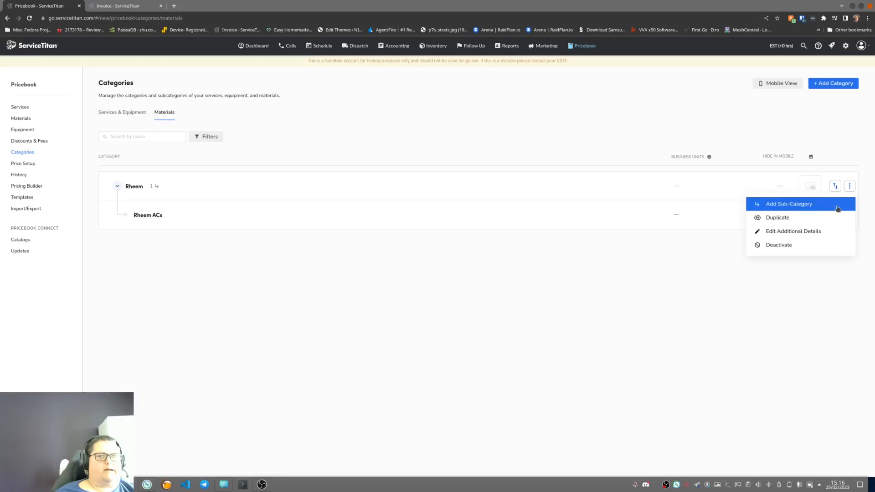
pyautogui.click(838, 208)
pyautogui.write('Rheem ')
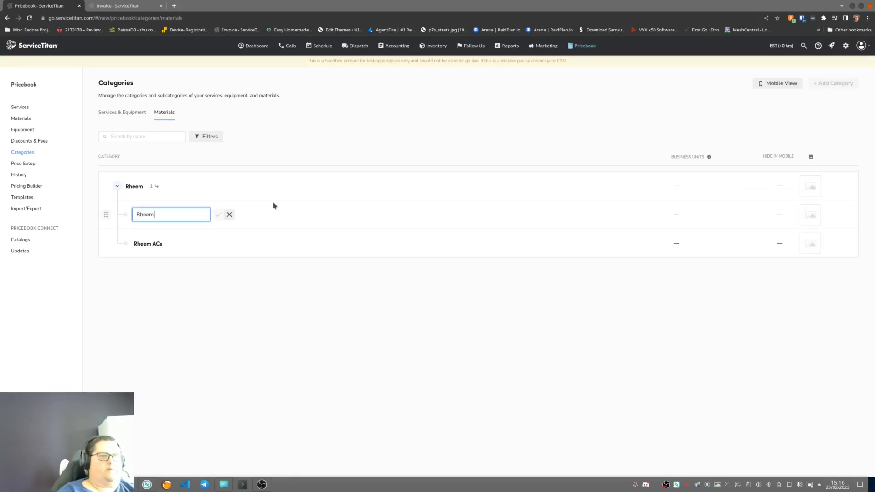
pyautogui.write('Furnaces')
pyautogui.click(219, 214)
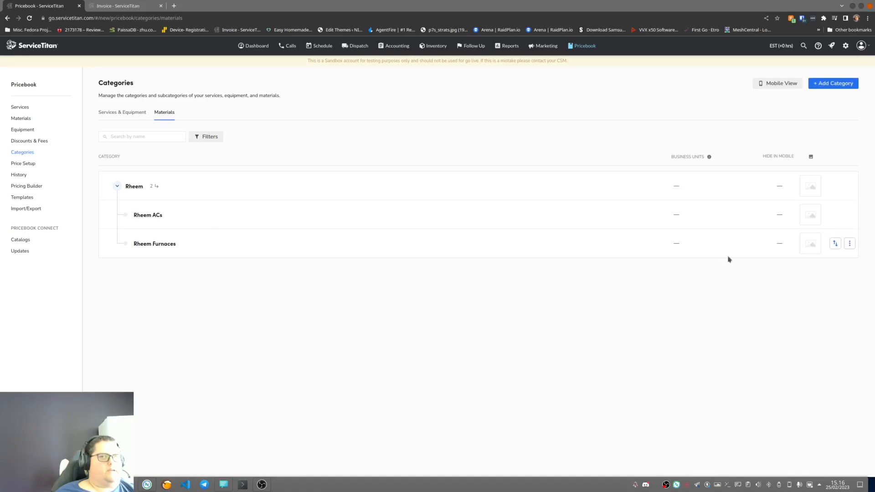
# Step: Add a material category named Rheem Air Handlers and nest it under Rheem as a subcategory
pyautogui.click(834, 83)
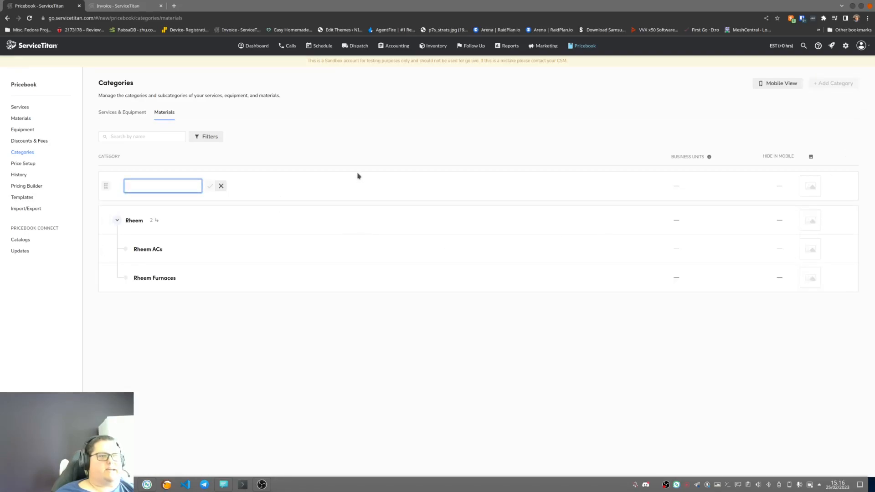
pyautogui.write('Rheem')
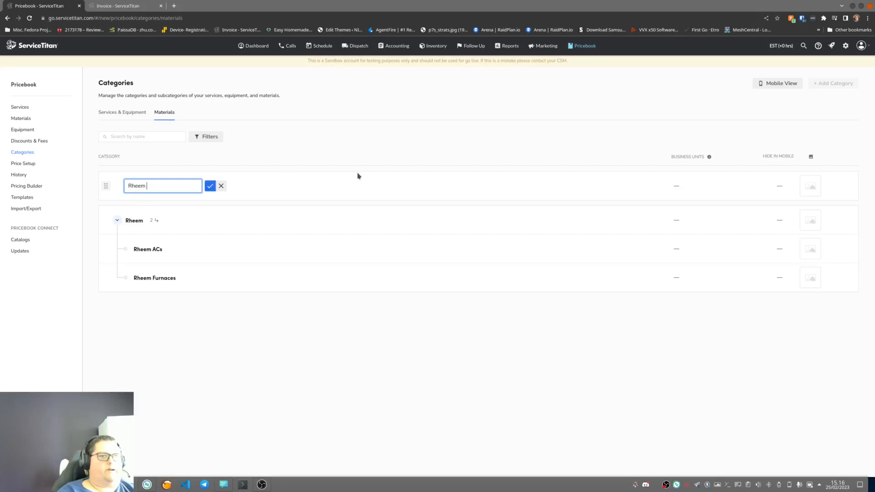
pyautogui.write(' Air Ah')
pyautogui.write('andlers')
pyautogui.click(210, 186)
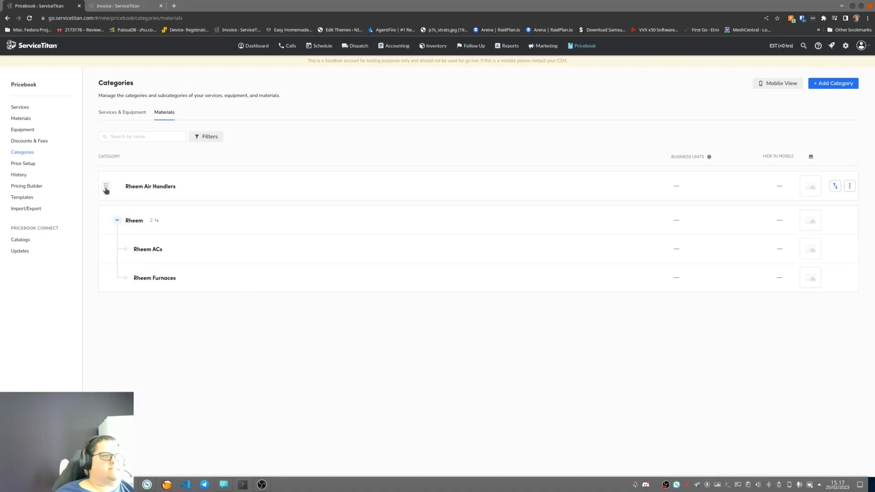
pyautogui.moveTo(106, 187); pyautogui.dragTo(131, 225)
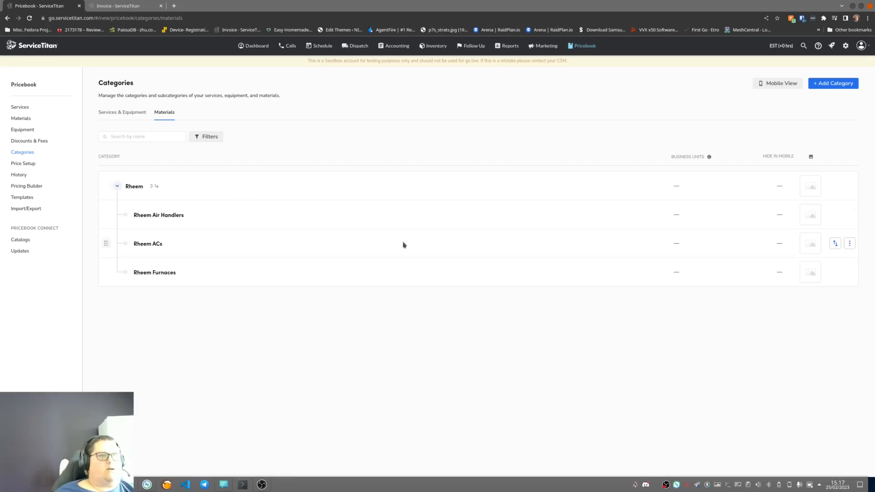
# Step: Add a subcategory named Rheem under the HVAC category for services and equipment
pyautogui.click(128, 112)
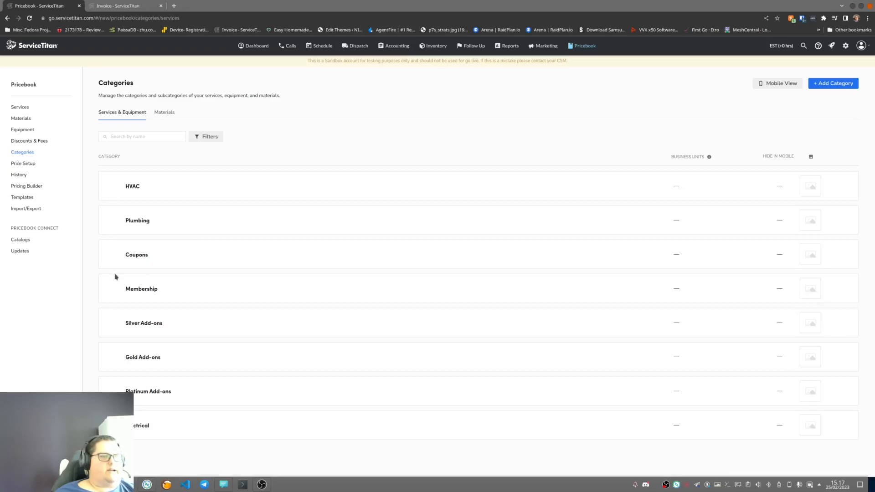
pyautogui.click(851, 186)
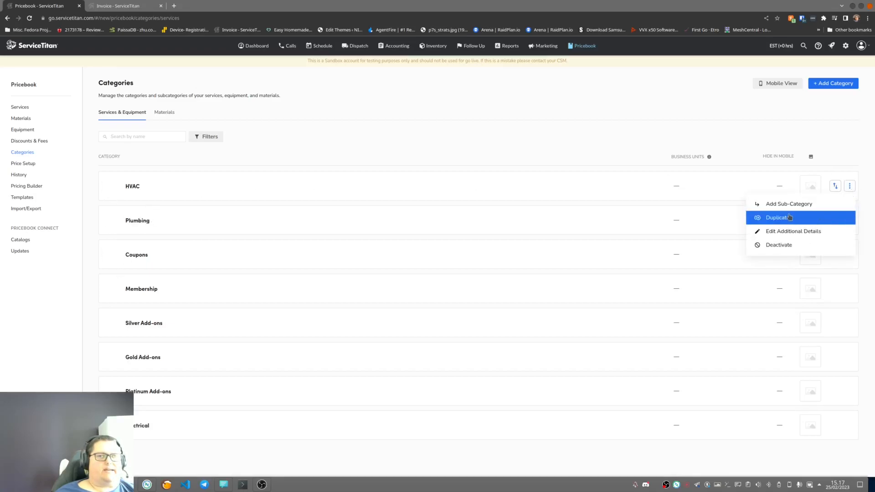
pyautogui.click(798, 205)
pyautogui.write('Rheem')
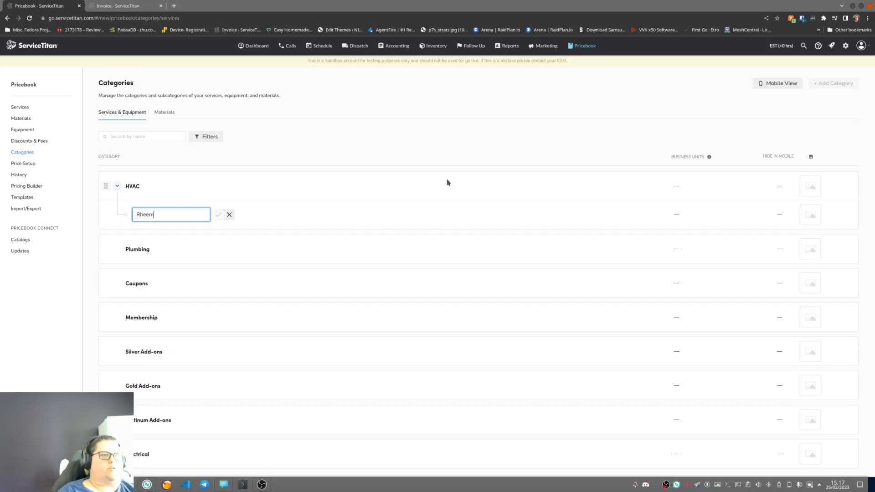
pyautogui.click(220, 215)
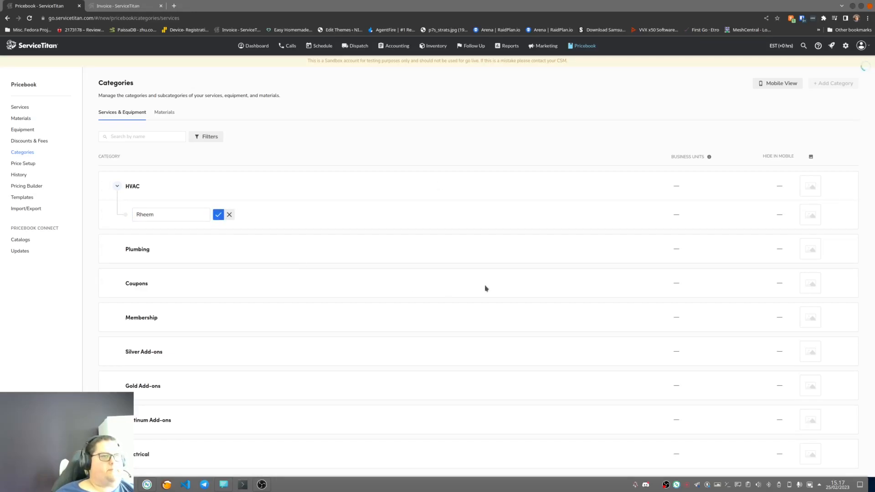
# Step: Add a second subcategory named Goodman under the HVAC category
pyautogui.click(850, 186)
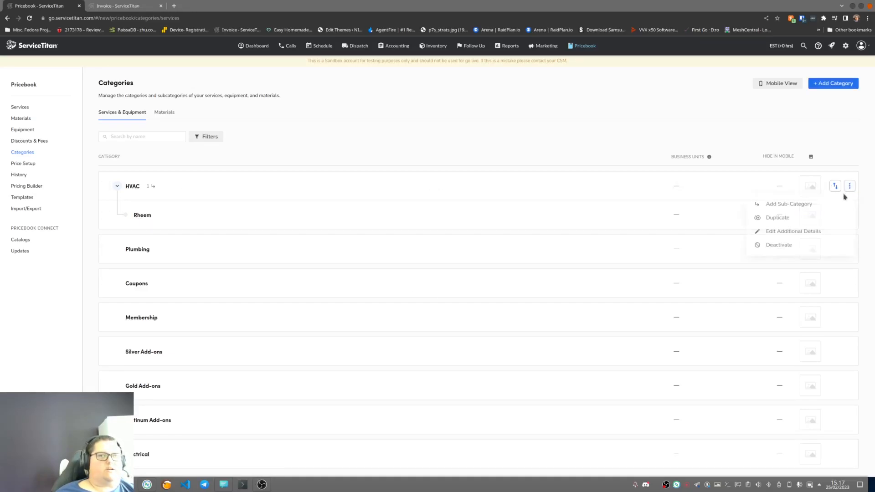
pyautogui.click(823, 205)
pyautogui.write('Goodl')
pyautogui.click(220, 215)
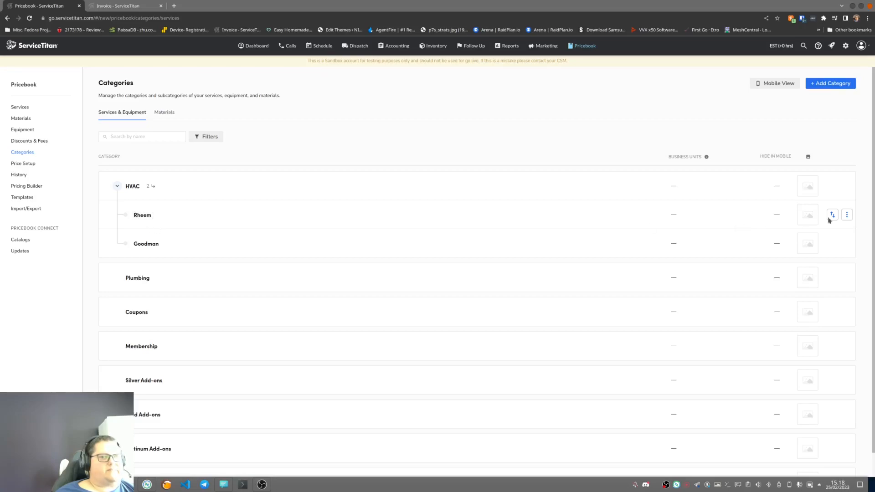
# Step: Add a subcategory named ACs under the Rheem subcategory of HVAC
pyautogui.click(847, 214)
pyautogui.click(790, 233)
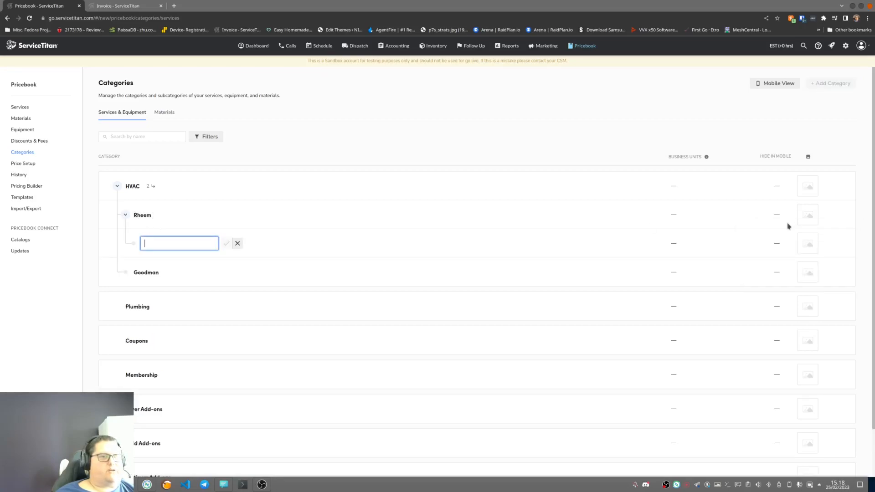
pyautogui.write('Air')
pyautogui.press('BackSpace')
pyautogui.press('BackSpace')
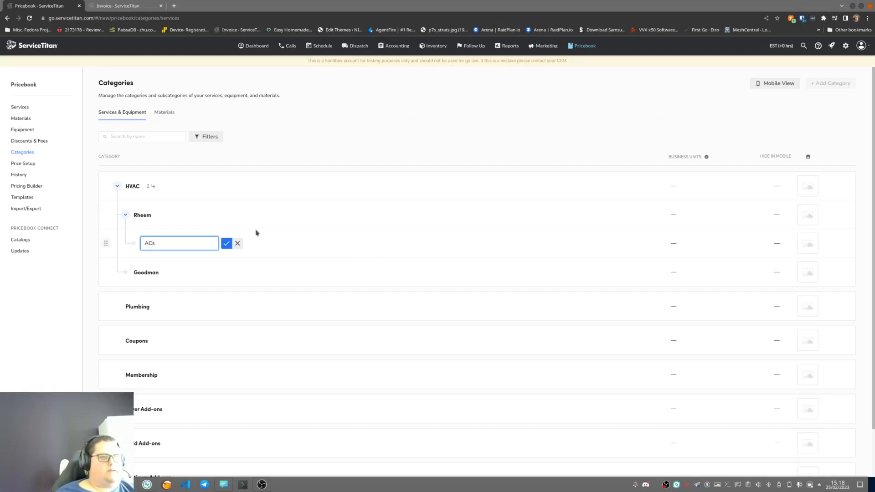
pyautogui.click(224, 244)
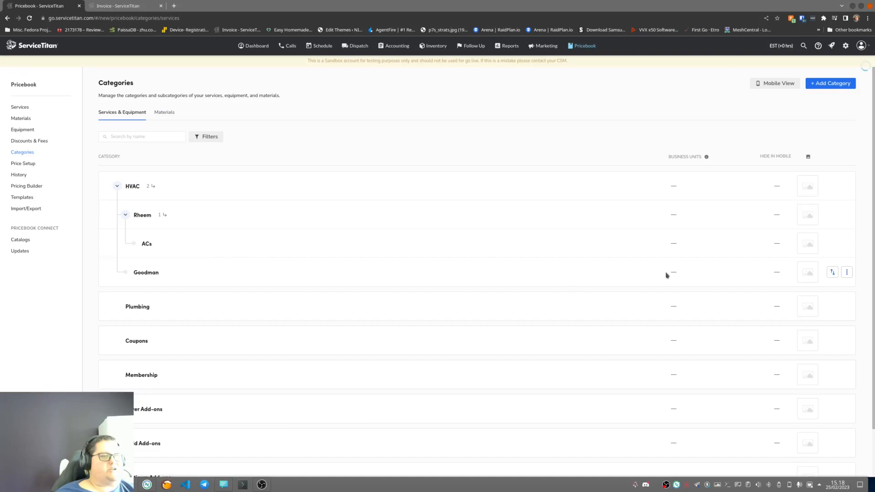
# Step: Add a subcategory named ACs under the Goodman subcategory of HVAC
pyautogui.click(847, 272)
pyautogui.click(818, 297)
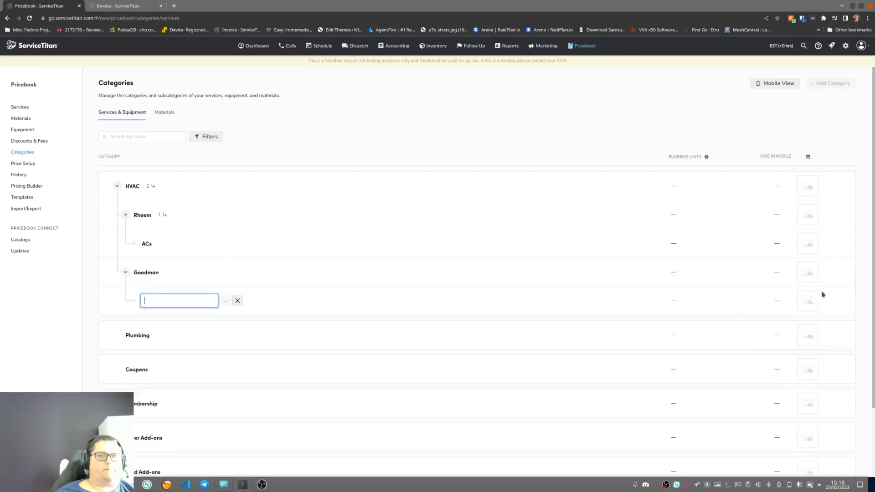
pyautogui.write('ACs')
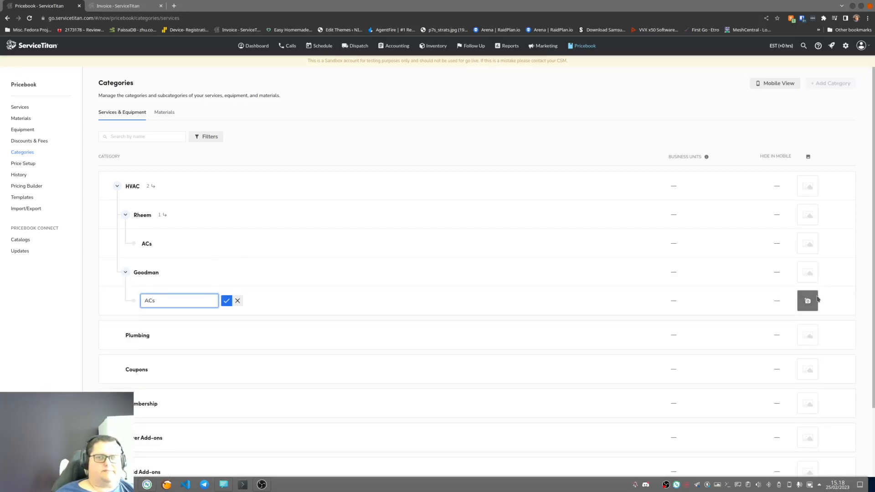
pyautogui.click(226, 301)
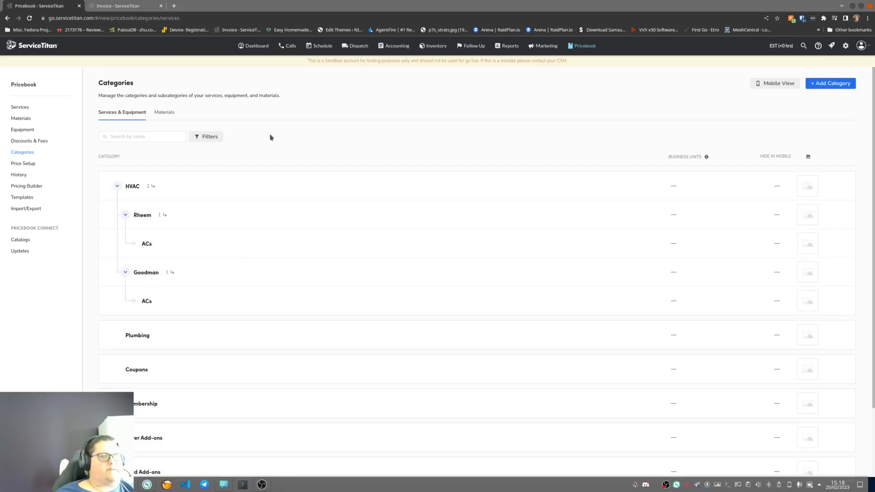
# Step: Reload the categories page and expand HVAC, Rheem and Goodman to check the nested structure
pyautogui.press('F5')
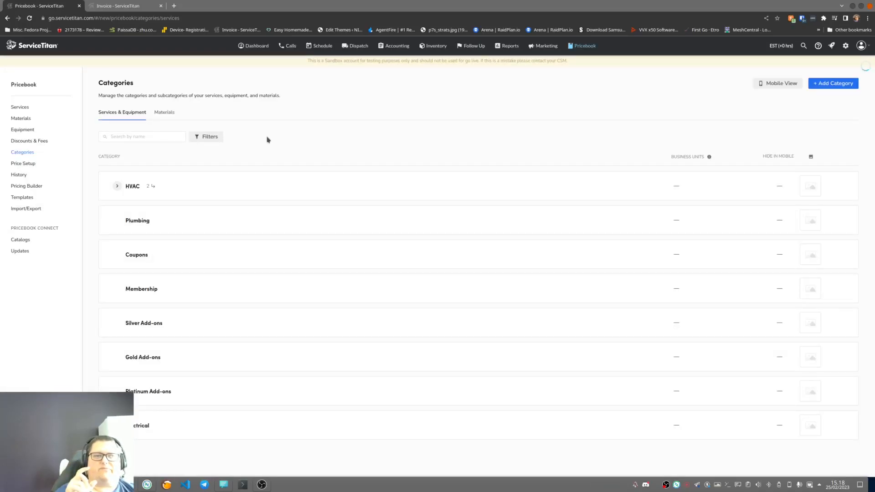
pyautogui.click(117, 186)
pyautogui.click(126, 215)
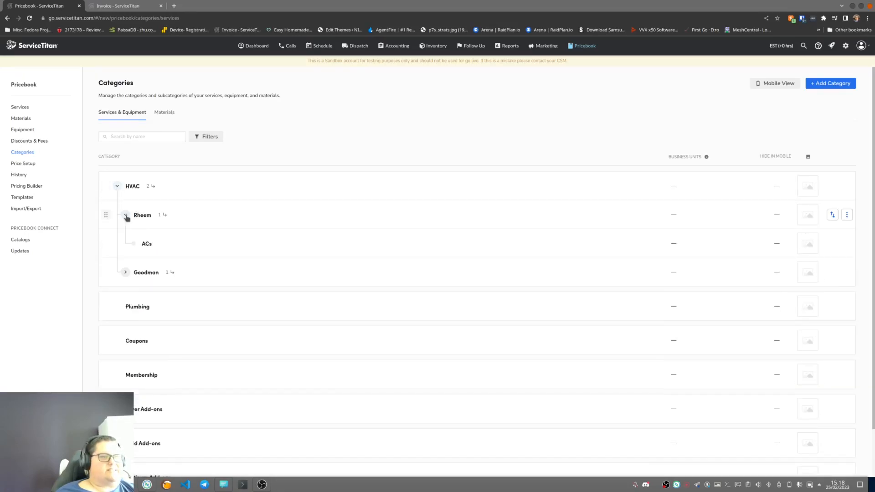
pyautogui.click(125, 272)
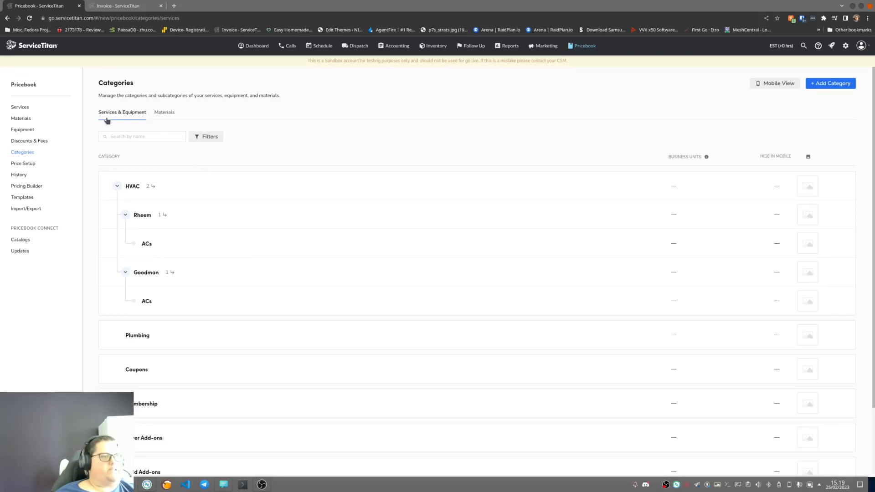
# Step: Open the mobile preview of the pricebook and check HVAC's Rheem and Goodman subcategories, returning to all categories
pyautogui.click(780, 83)
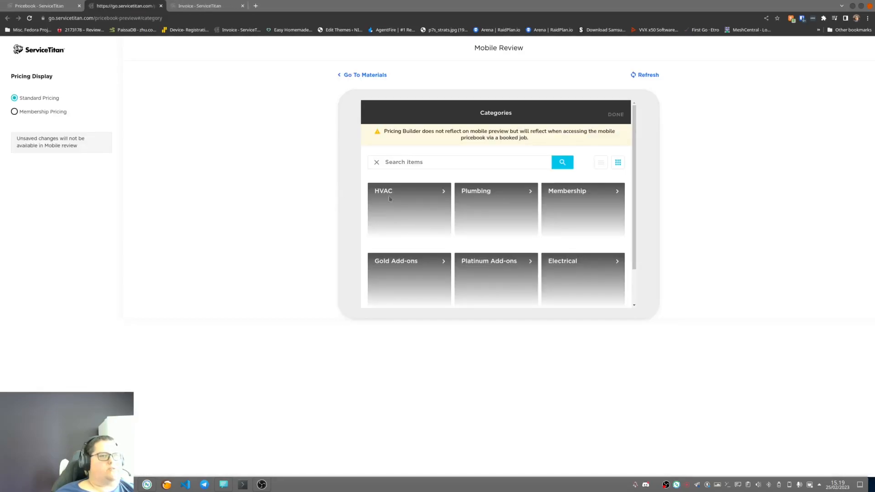
pyautogui.click(390, 199)
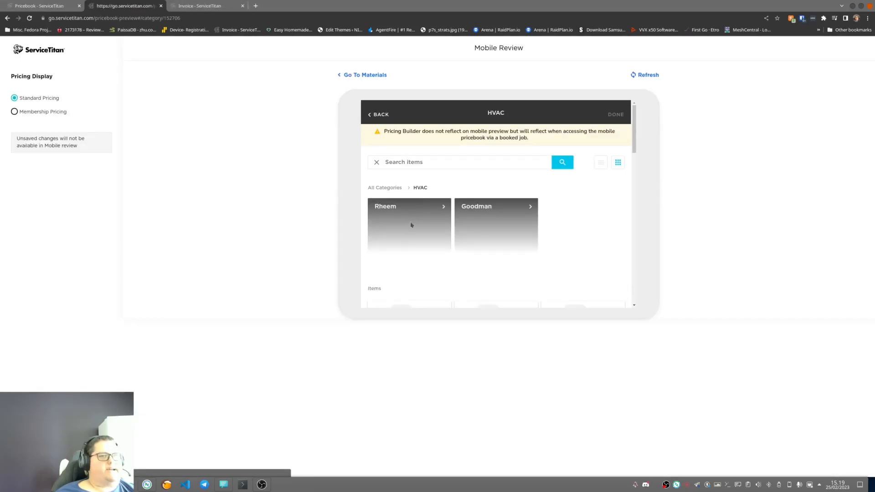
pyautogui.click(406, 231)
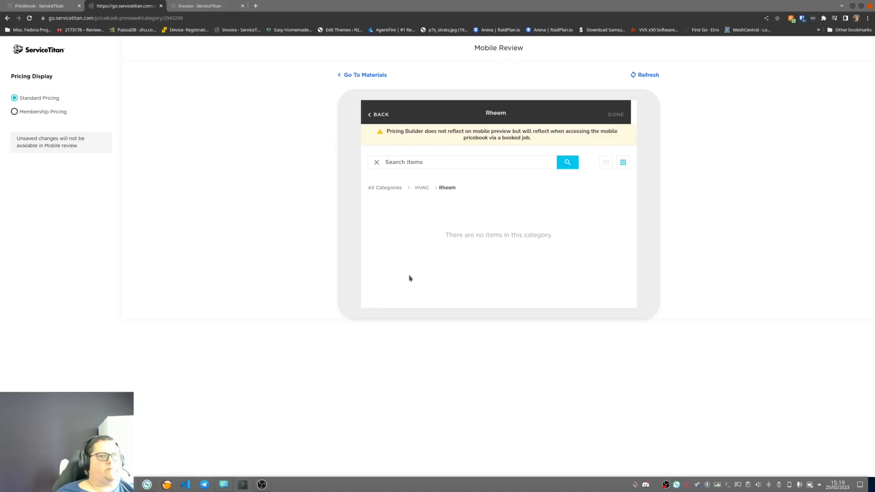
pyautogui.click(420, 192)
pyautogui.click(477, 215)
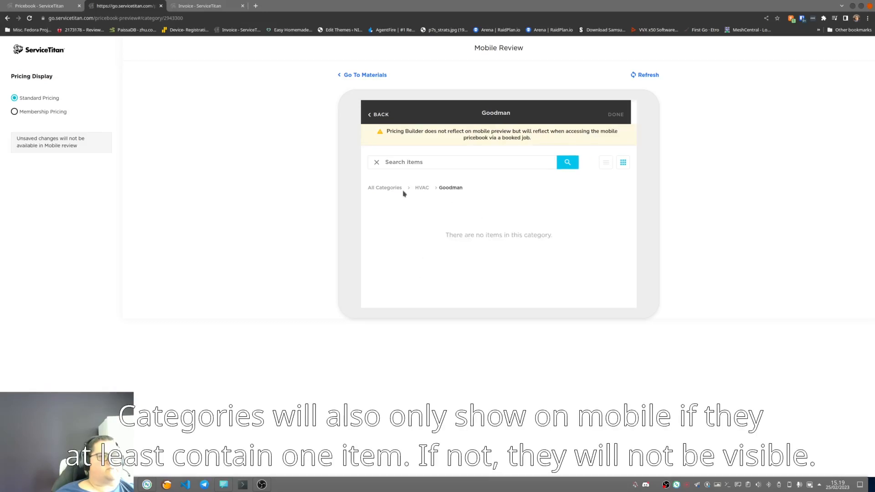
pyautogui.click(420, 188)
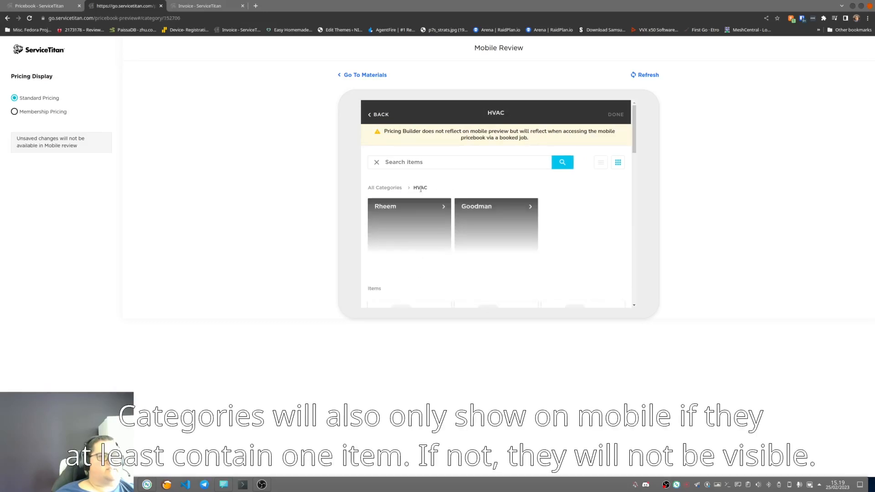
pyautogui.click(392, 187)
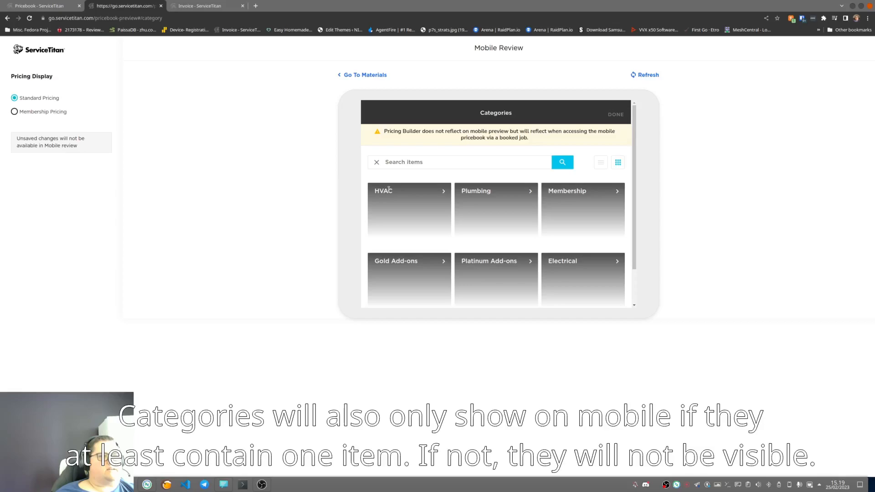
# Step: Review the material categories and HVAC's Rheem subcategory in the mobile preview, and close the preview
pyautogui.click(363, 74)
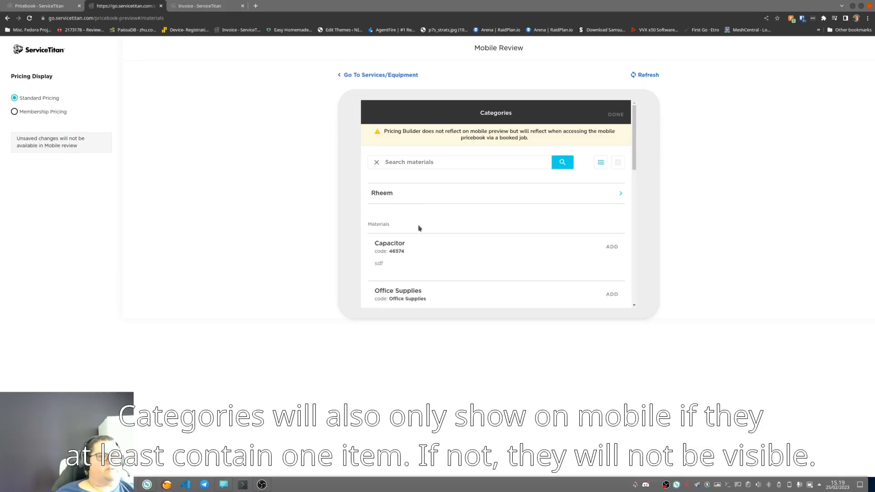
pyautogui.scroll(-2, 439, 243)
pyautogui.scroll(2, 439, 243)
pyautogui.click(383, 76)
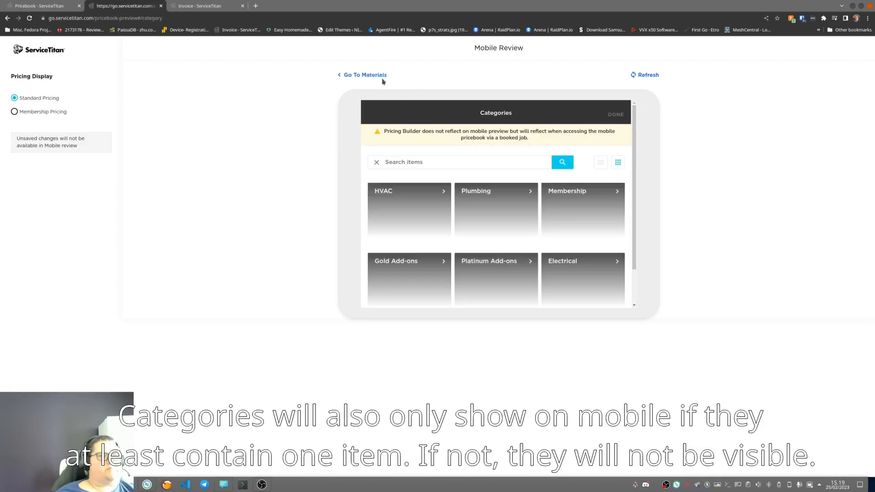
pyautogui.scroll(-2, 491, 263)
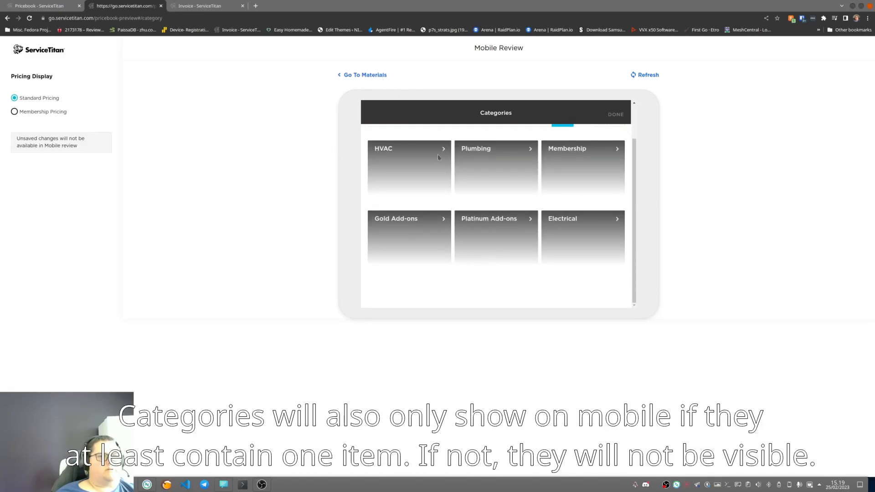
pyautogui.click(397, 169)
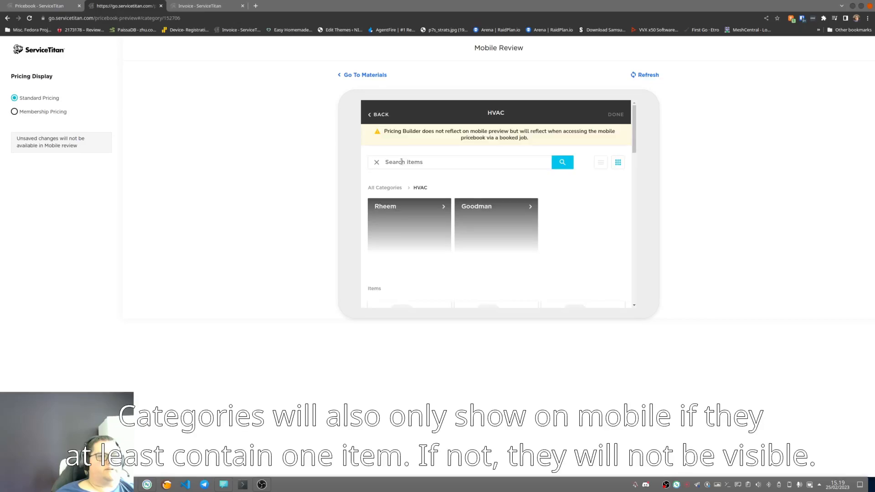
pyautogui.click(429, 249)
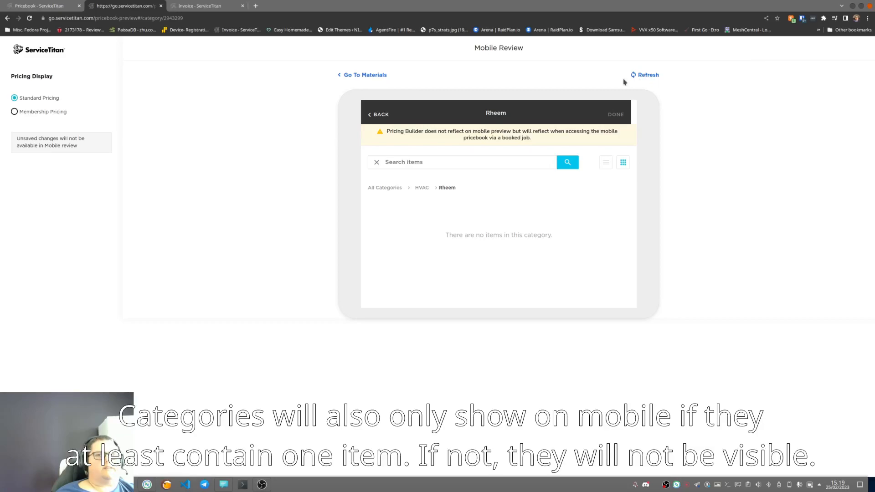
pyautogui.click(161, 6)
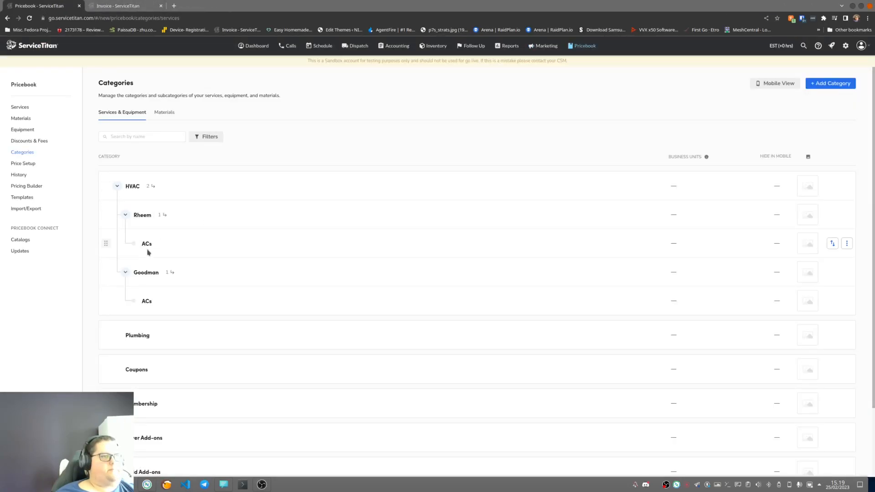
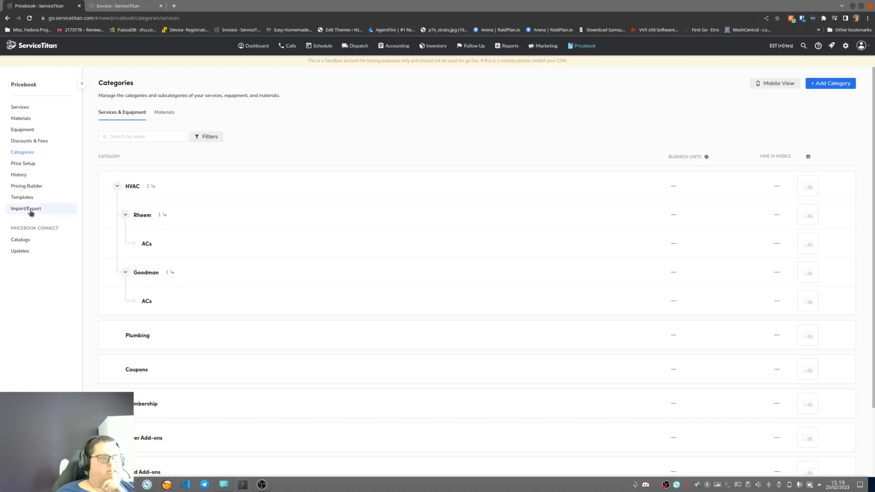
# Step: Open Price Setup, review its services and materials sections, and expand the HVAC category under services
pyautogui.click(28, 164)
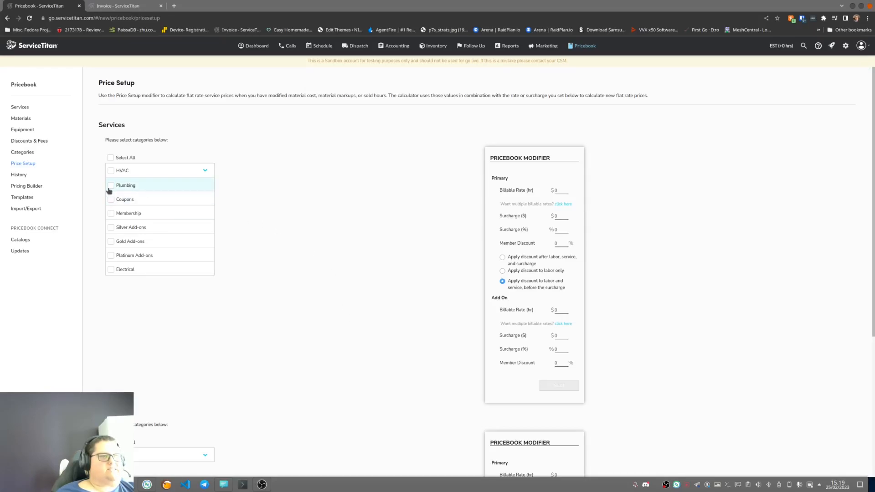
pyautogui.scroll(-5, 301, 370)
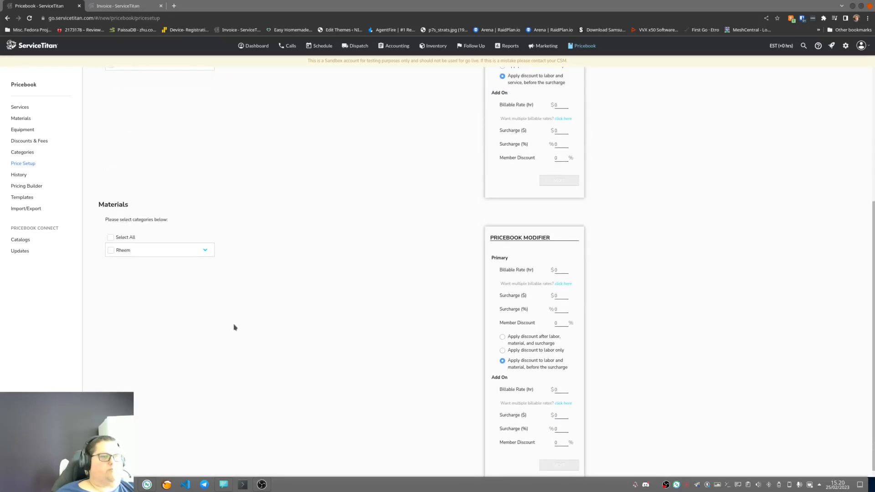
pyautogui.scroll(5, 234, 327)
pyautogui.click(205, 172)
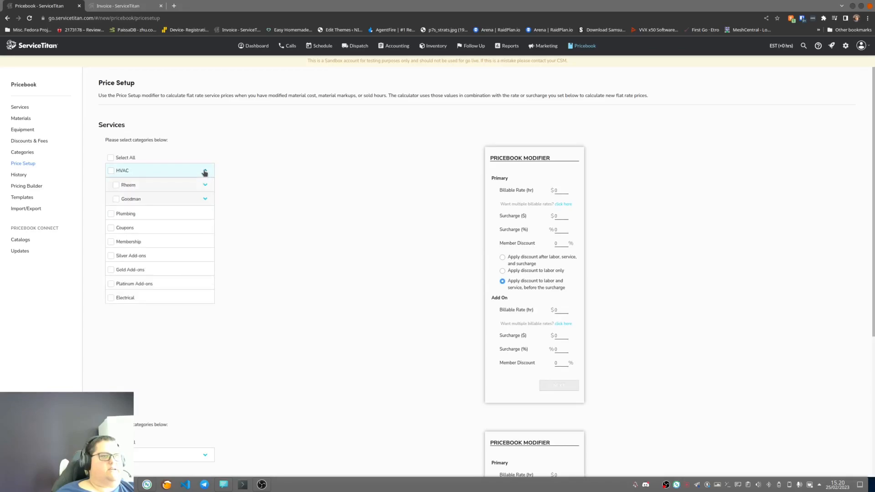
# Step: Select the HVAC services category, set primary and add-on billable rates to $400 and dollar surcharges to $10, and preview the new pricing
pyautogui.click(111, 172)
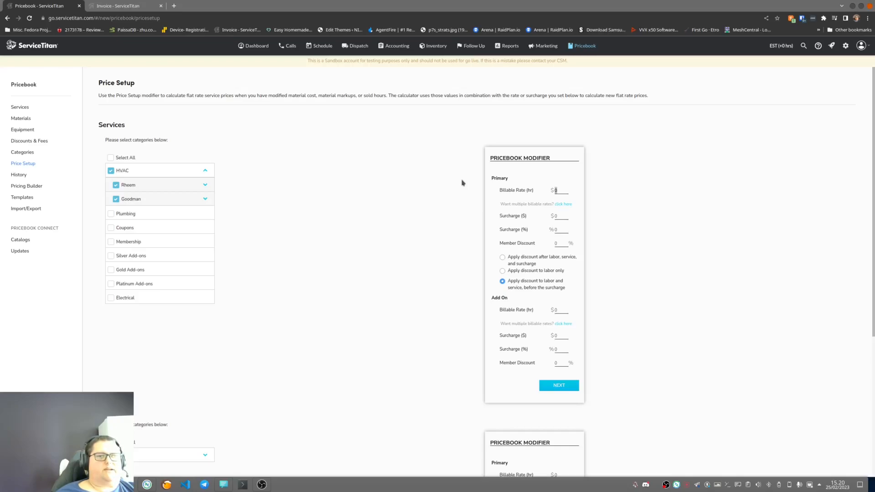
pyautogui.write('400')
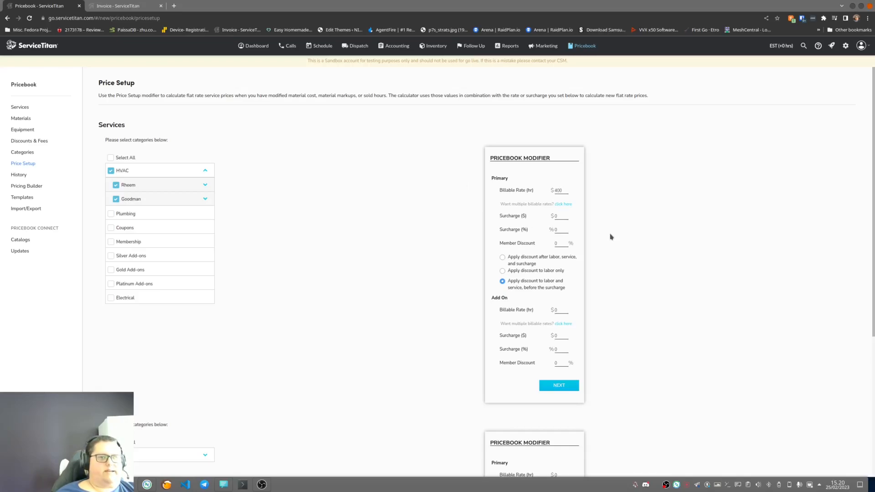
pyautogui.click(560, 216)
pyautogui.write('10')
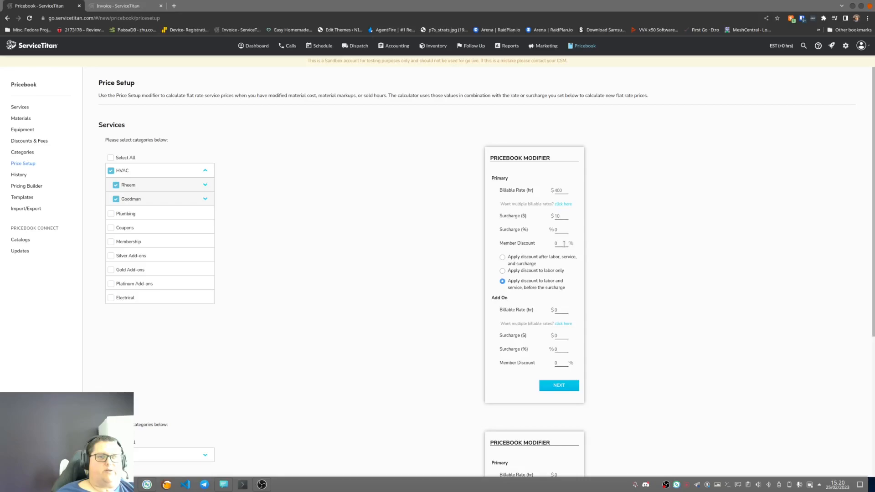
pyautogui.click(563, 309)
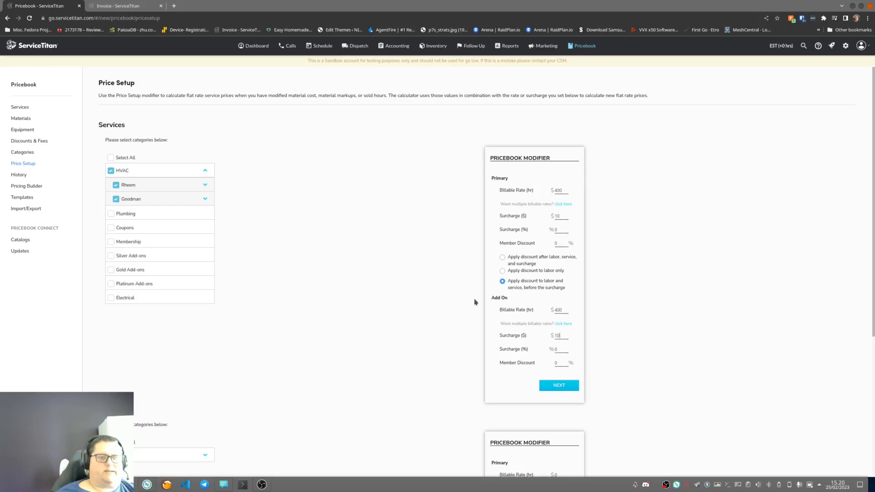
pyautogui.click(564, 388)
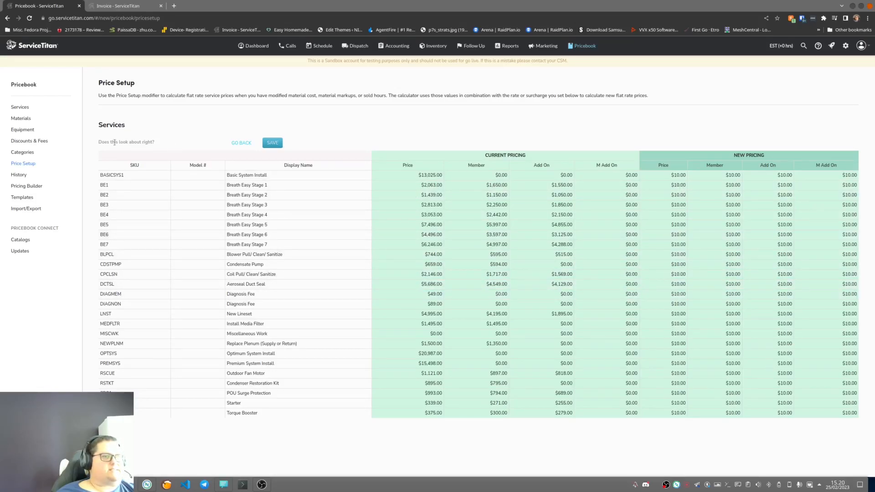
# Step: Copy the SKU BASICSYS1 from the pricing preview, search for it in Services, and open that service for editing
pyautogui.doubleClick(110, 175)
pyautogui.hotkey('ctrl', 'c')
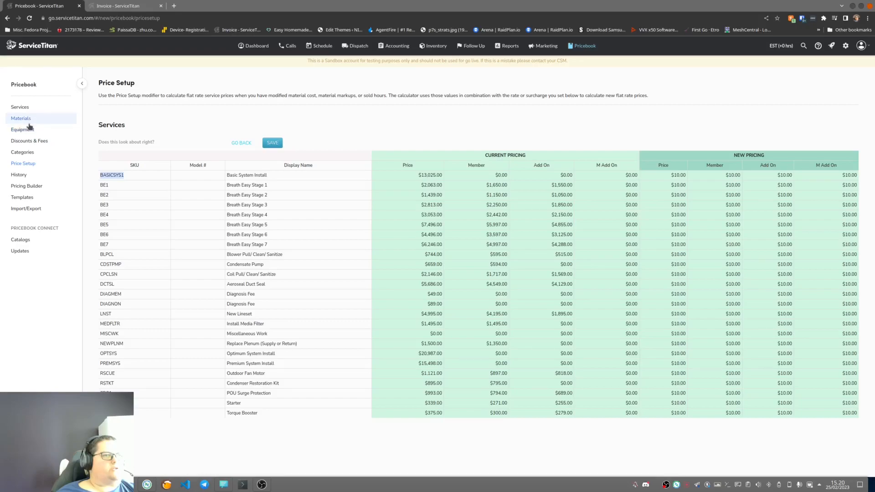
pyautogui.click(23, 109)
pyautogui.click(174, 118)
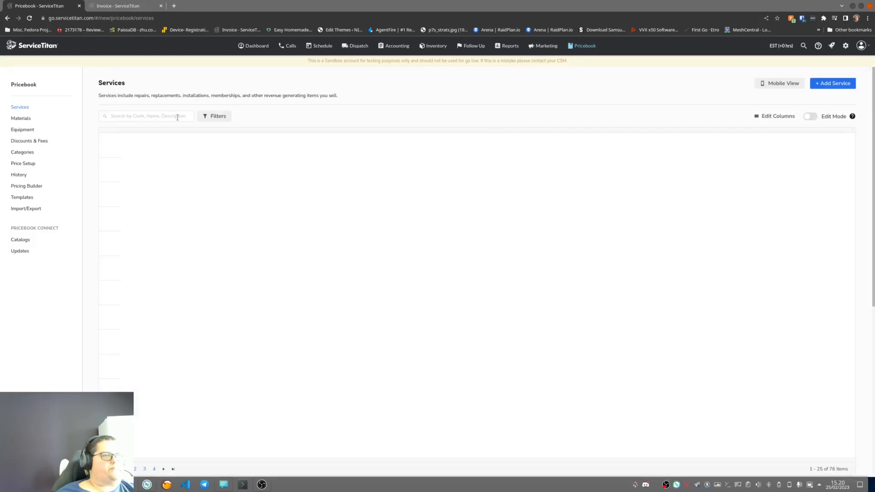
pyautogui.hotkey('ctrl', 'v')
pyautogui.press('Return')
pyautogui.click(845, 157)
pyautogui.click(766, 174)
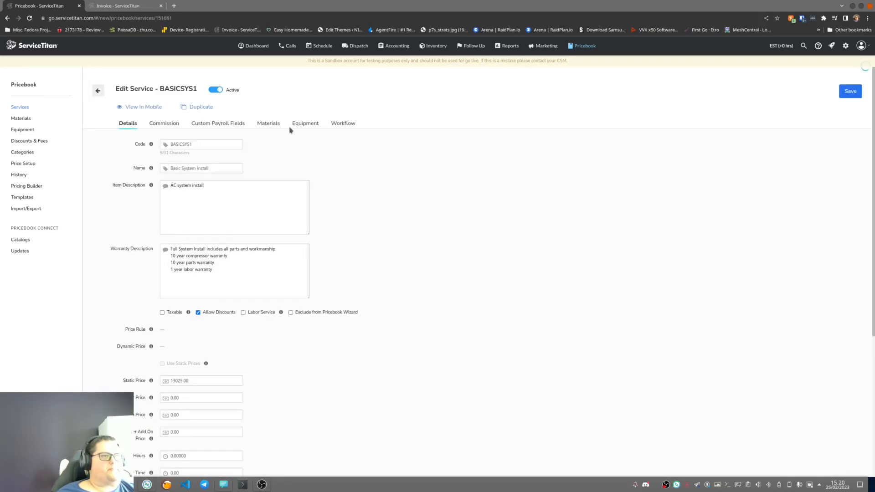
# Step: Add Capacitor and Office Supplies to the service's materials, set its sold hours to 1, and save the service
pyautogui.click(263, 124)
pyautogui.click(104, 163)
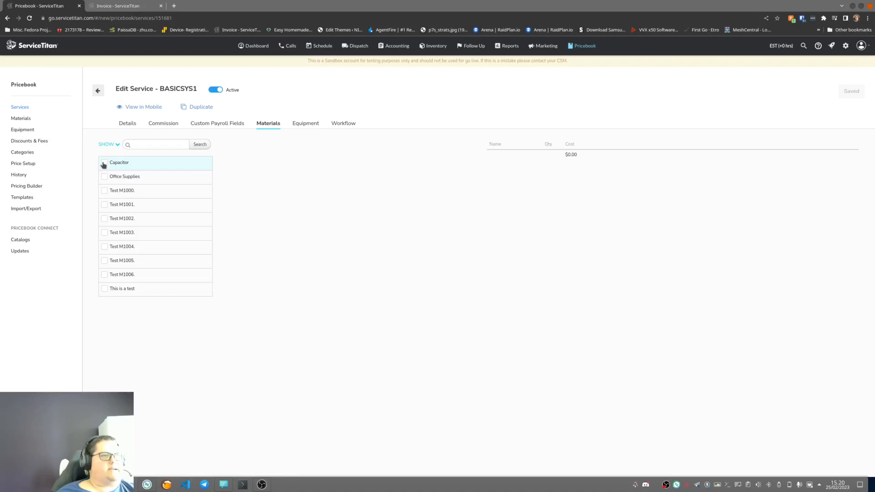
pyautogui.click(105, 176)
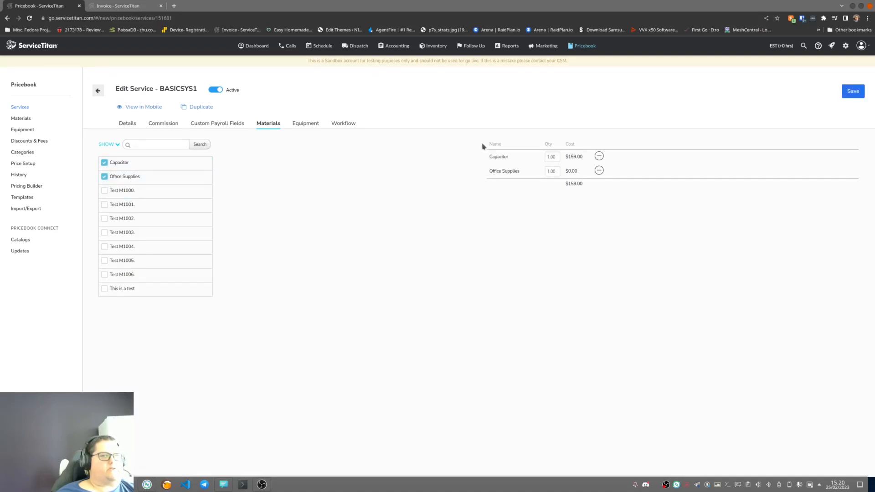
pyautogui.click(128, 123)
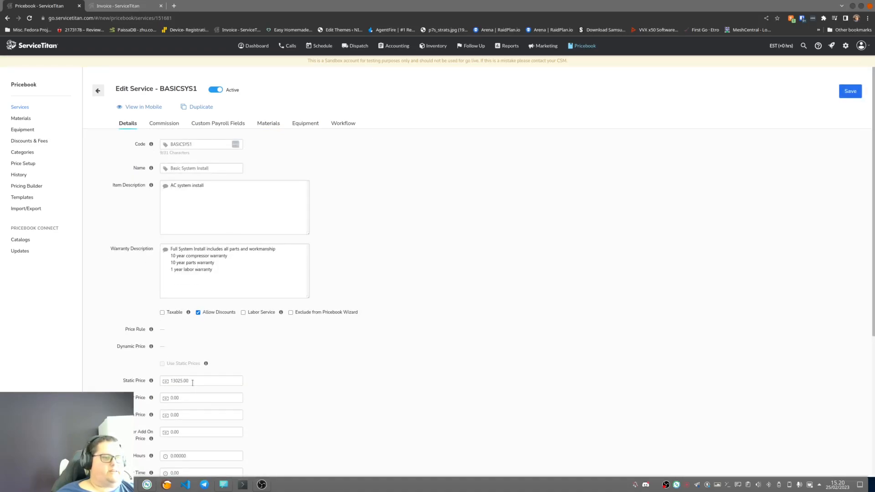
pyautogui.click(191, 451)
pyautogui.write('1')
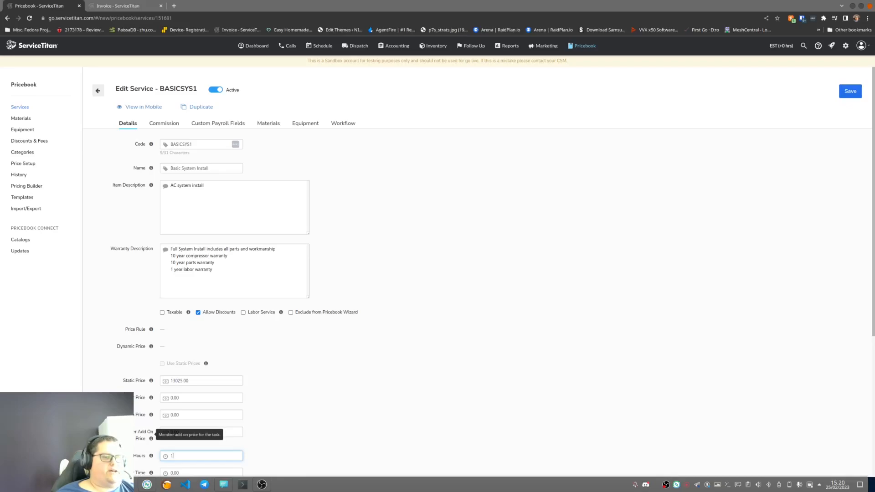
pyautogui.click(849, 91)
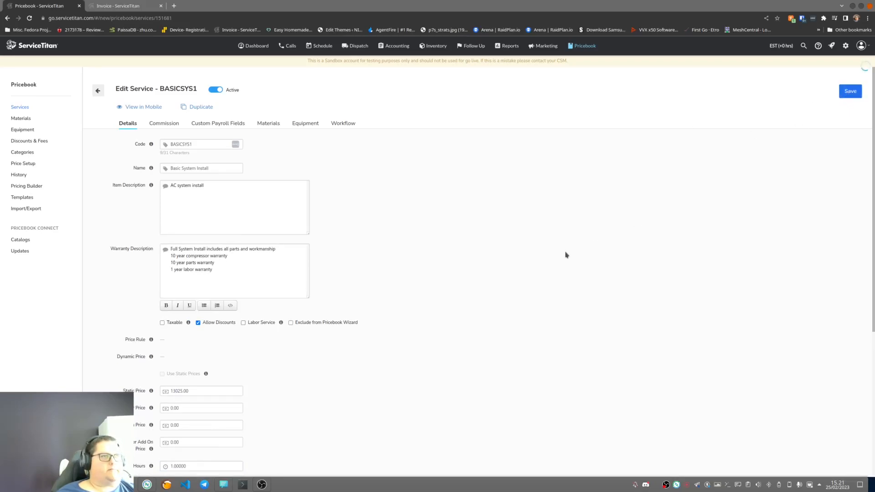
# Step: Return to Price Setup and recalculate the HVAC pricing preview with the existing modifier values
pyautogui.click(30, 164)
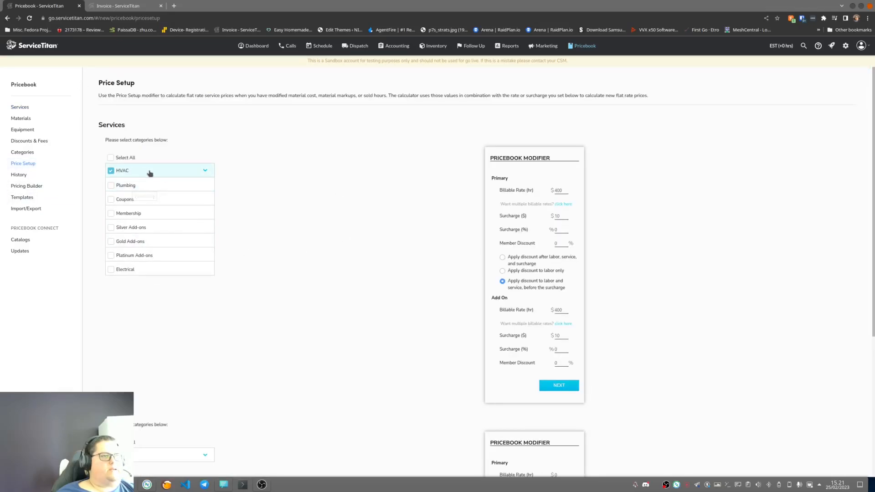
pyautogui.click(559, 388)
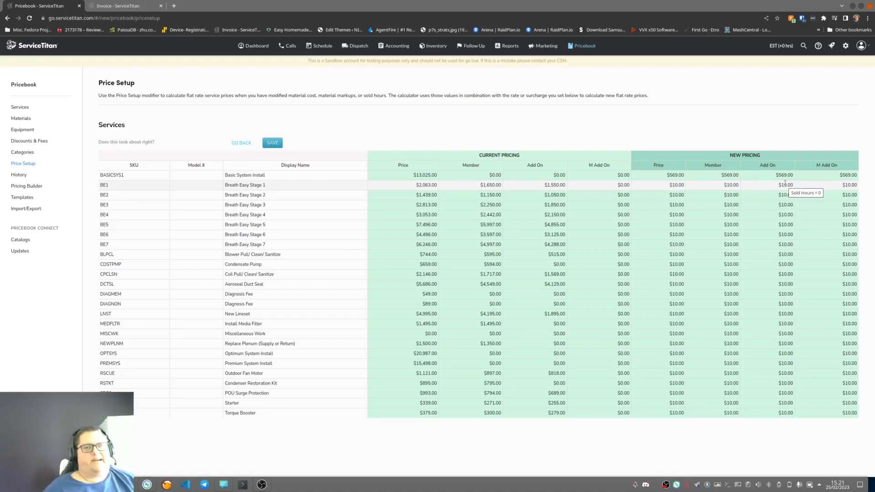
# Step: On the Materials page, add a purchase order mark-up tier up to $50 with a 25% mark-up
pyautogui.click(28, 119)
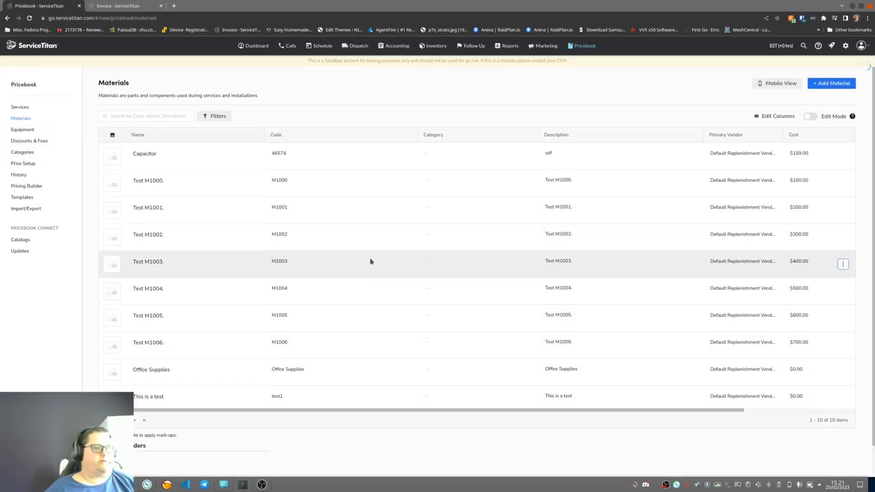
pyautogui.scroll(-1, 272, 413)
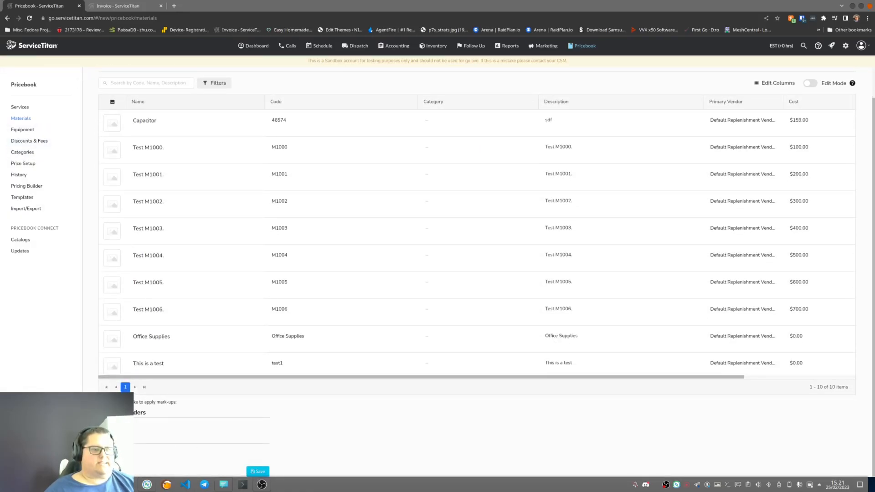
pyautogui.click(133, 452)
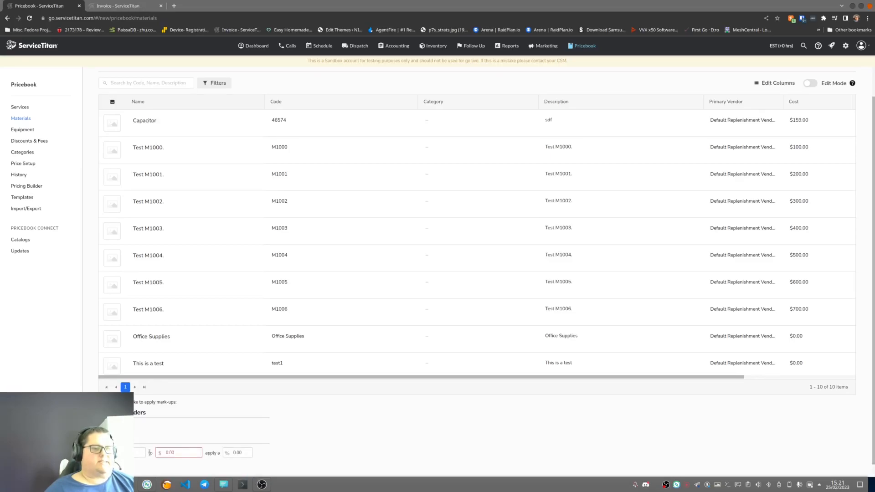
pyautogui.scroll(-1, 154, 441)
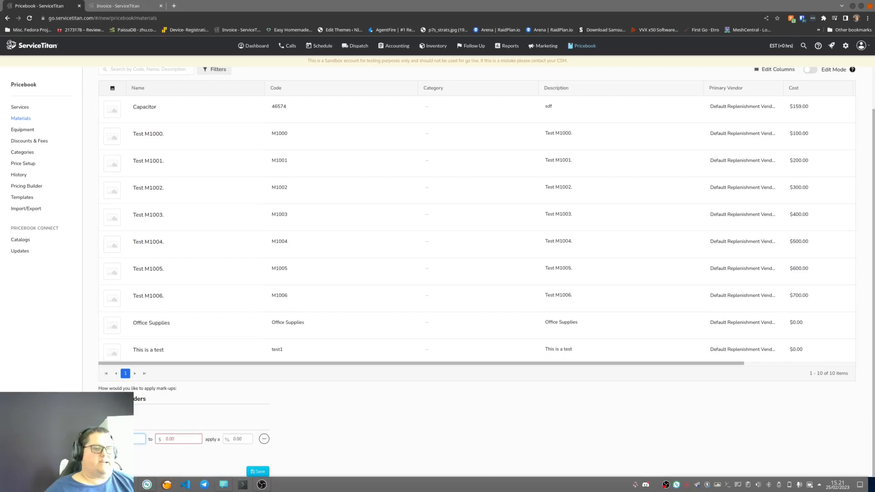
pyautogui.press('Tab')
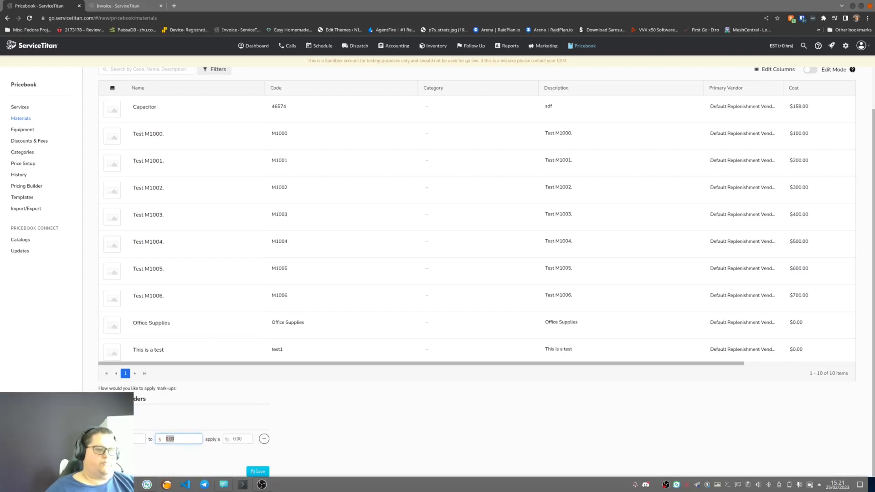
pyautogui.write('50')
pyautogui.click(249, 441)
pyautogui.write('25')
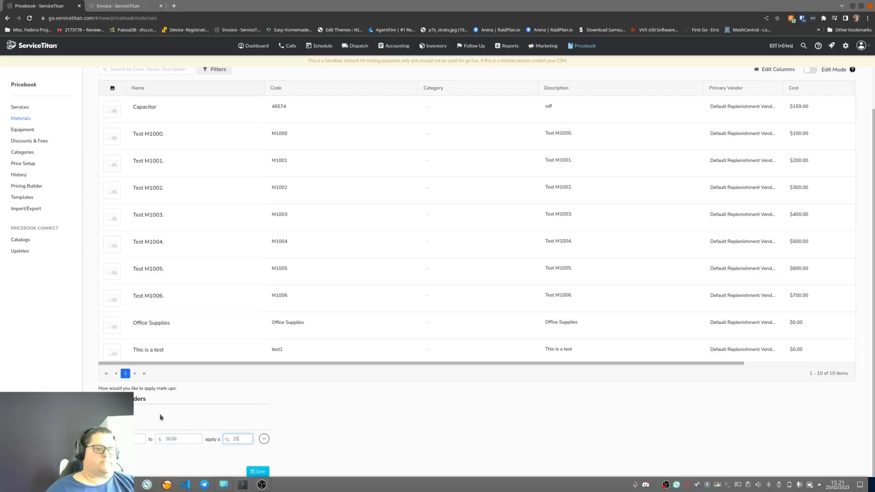
# Step: Add a second purchase order mark-up tier up to $100 with a 23% mark-up, and save the tiers
pyautogui.click(130, 459)
pyautogui.scroll(-1, 140, 453)
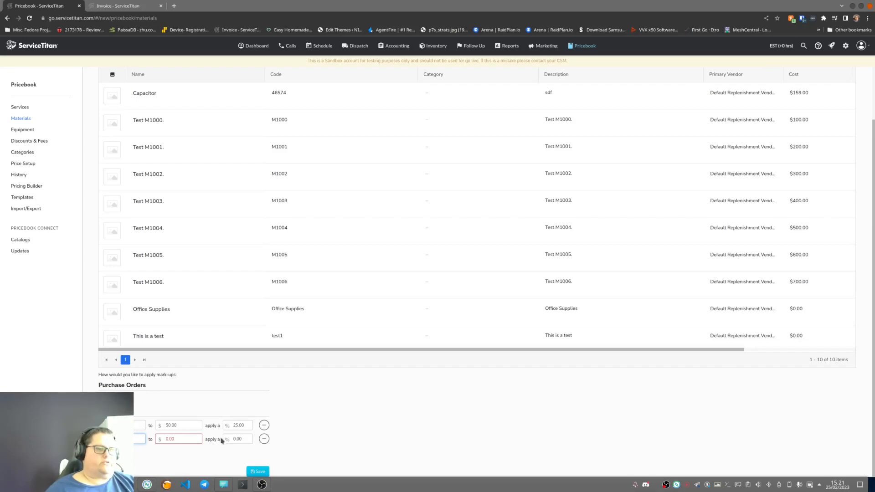
pyautogui.click(185, 440)
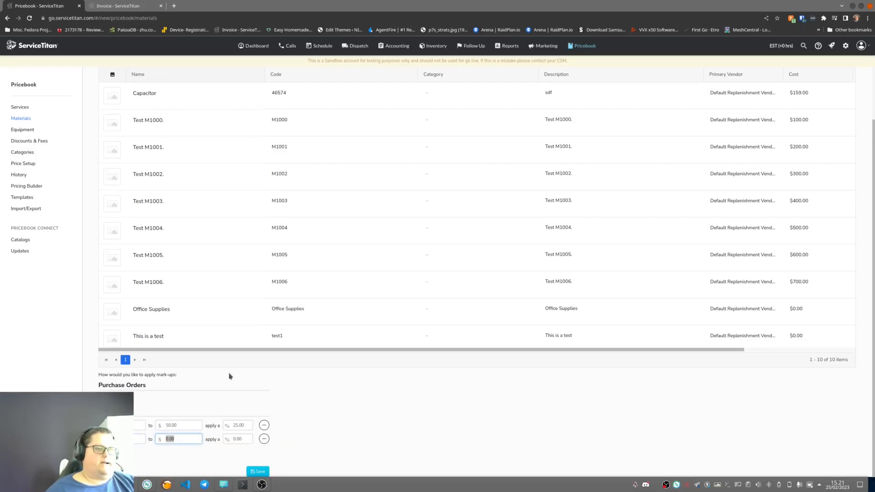
pyautogui.write('10')
pyautogui.click(245, 440)
pyautogui.write('23')
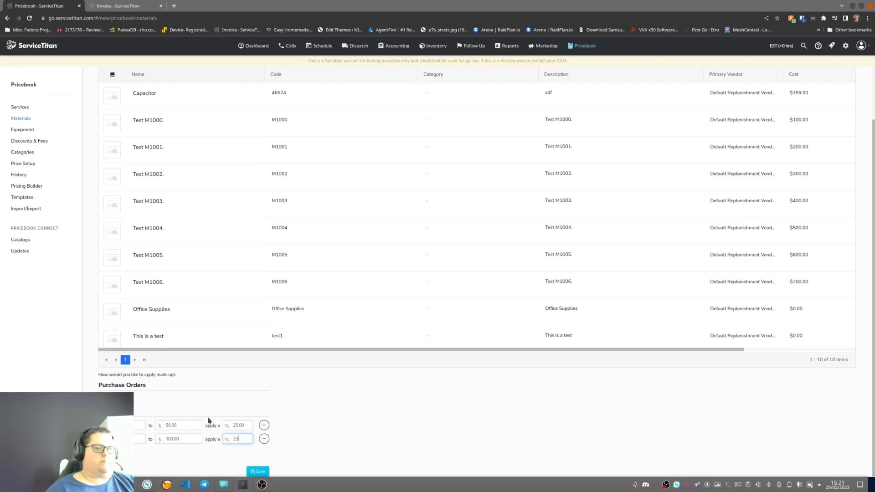
pyautogui.click(415, 428)
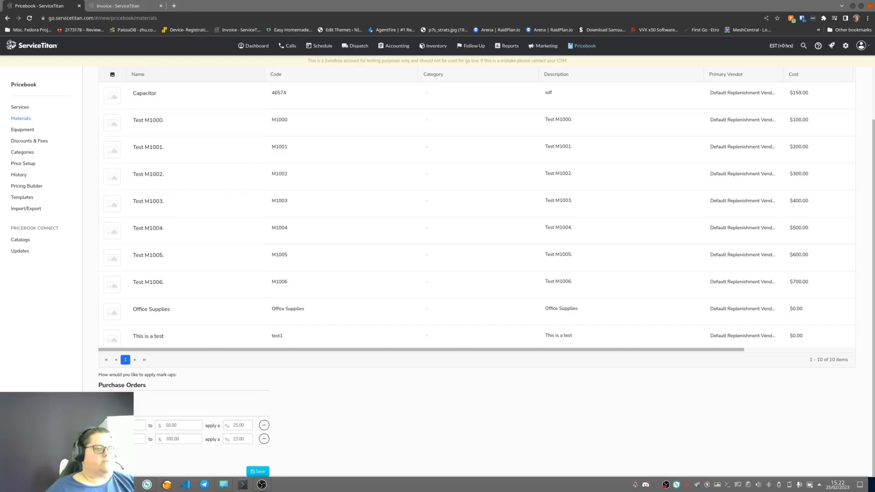
pyautogui.click(263, 472)
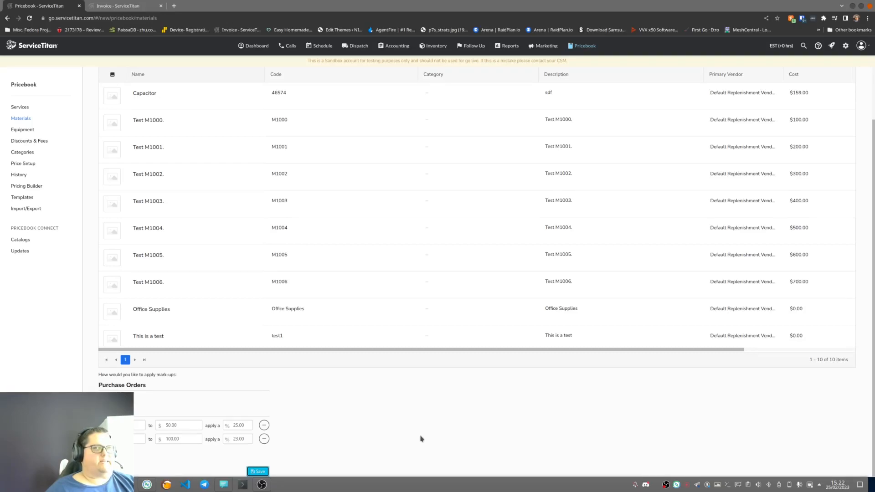
# Step: Reopen Price Setup and preview the HVAC services' new pricing with the material mark-ups saved
pyautogui.scroll(2, 337, 442)
pyautogui.scroll(-2, 319, 429)
pyautogui.scroll(2, 303, 422)
pyautogui.scroll(-2, 292, 428)
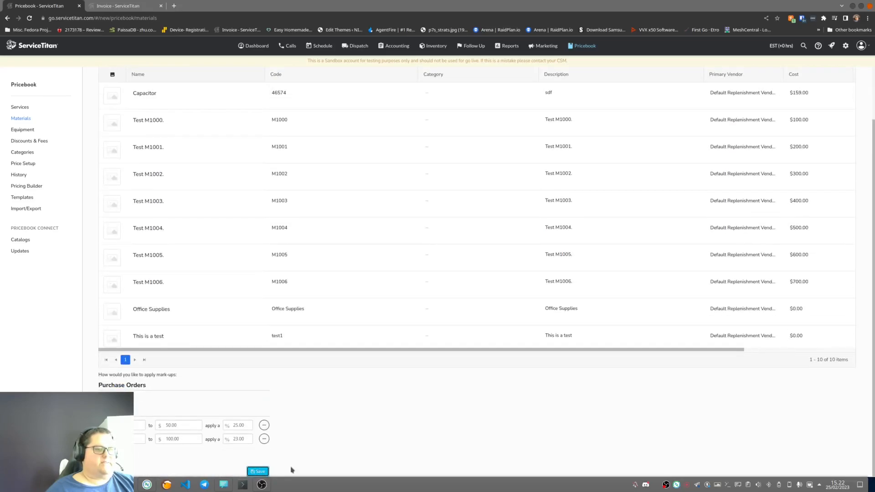
pyautogui.scroll(2, 205, 410)
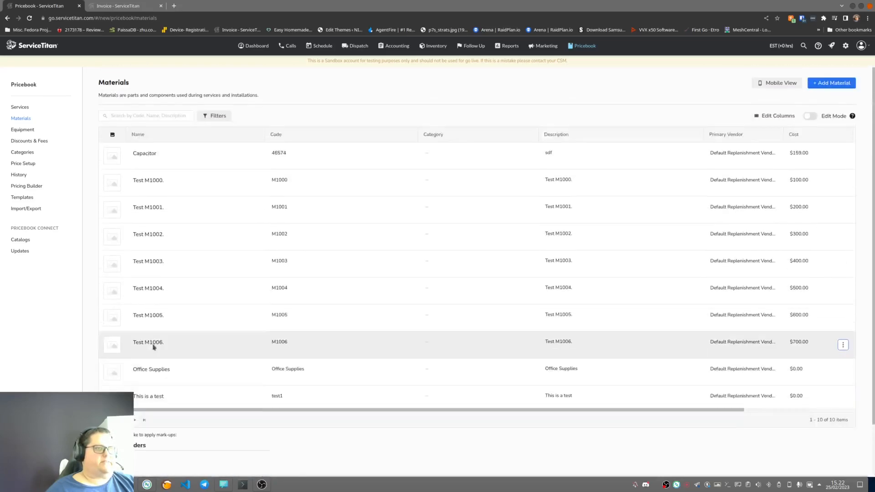
pyautogui.click(36, 163)
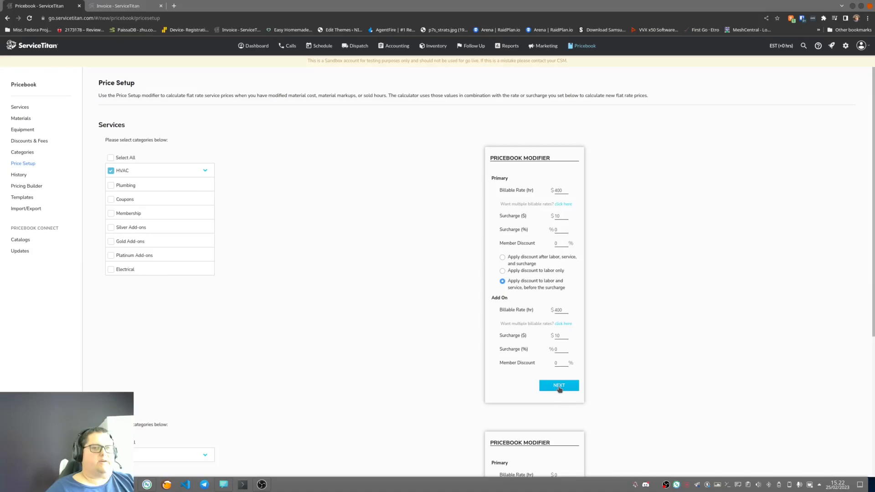
pyautogui.click(559, 386)
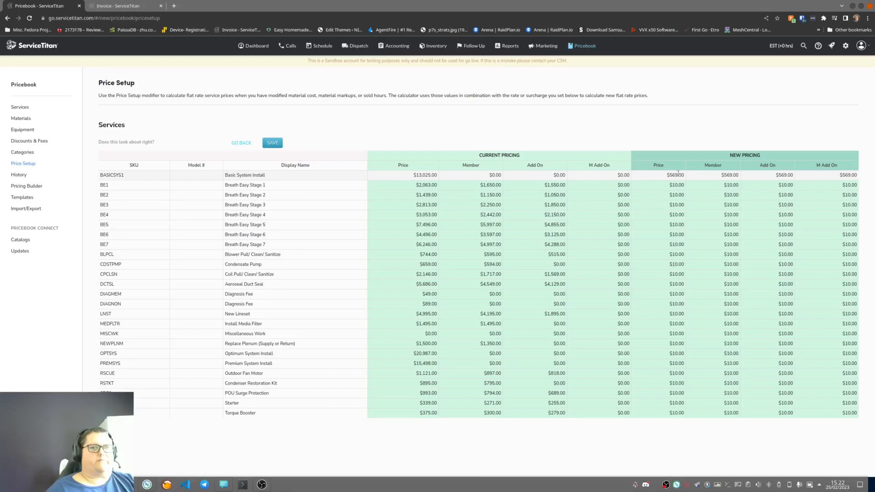
# Step: Back in Materials, raise the $50 tier's mark-up to 125% and the $100 tier's to 500%, and save
pyautogui.click(28, 119)
pyautogui.scroll(-1, 237, 406)
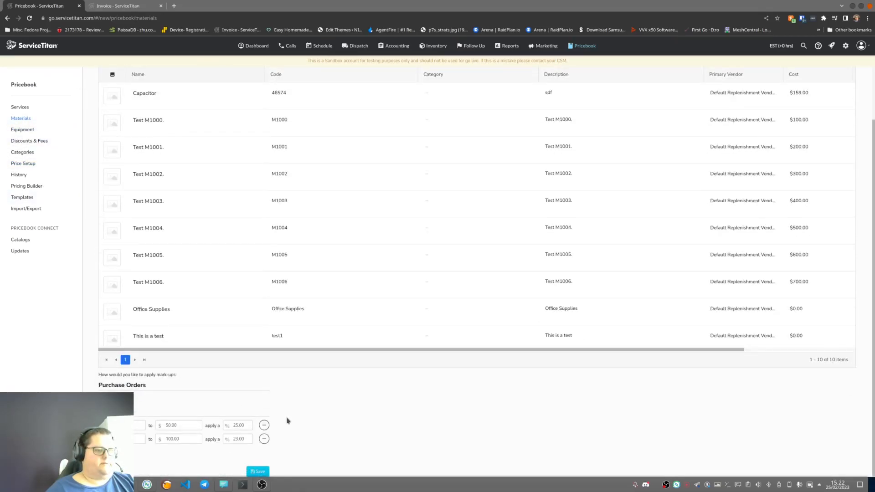
pyautogui.click(31, 18)
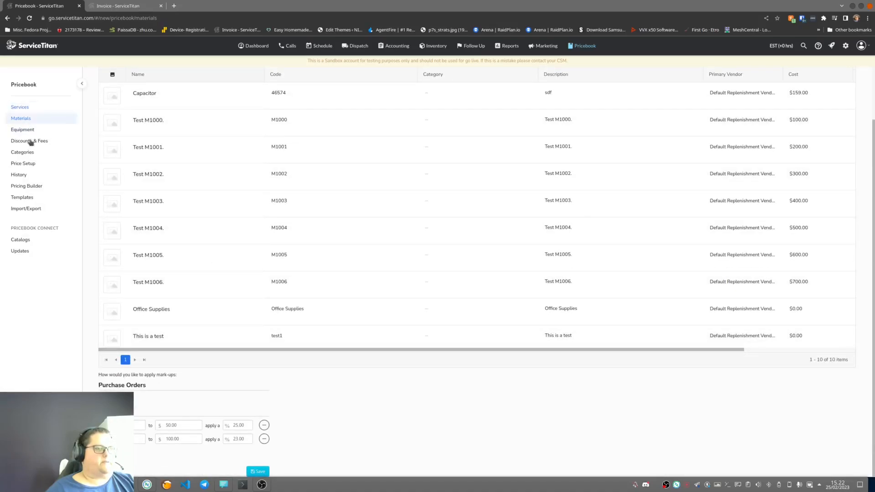
pyautogui.click(245, 426)
pyautogui.write('125')
pyautogui.press('Tab')
pyautogui.write('12')
pyautogui.press('BackSpace')
pyautogui.press('BackSpace')
pyautogui.write('500')
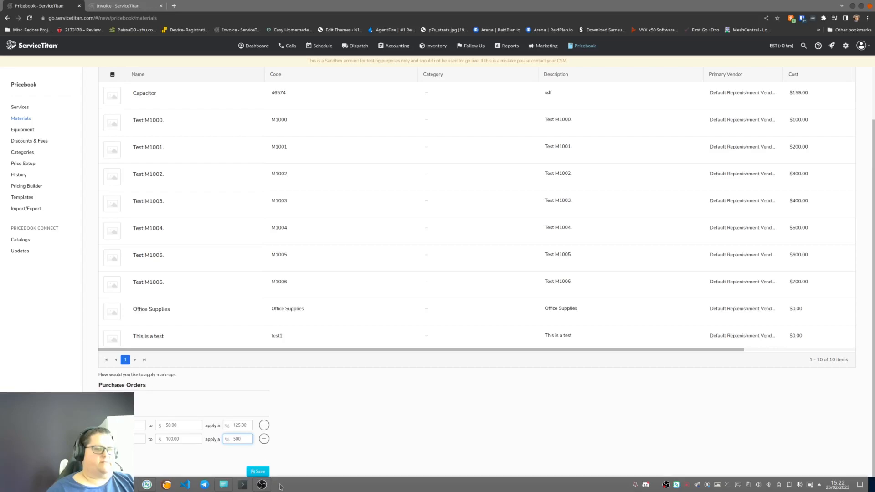
pyautogui.click(263, 473)
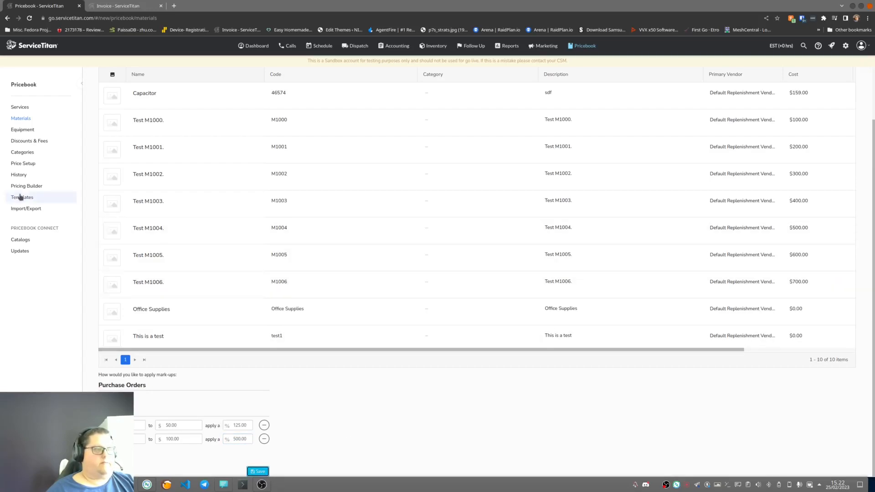
# Step: Reopen Price Setup and select the HVAC service category with its Rheem and Goodman subcategories
pyautogui.click(30, 166)
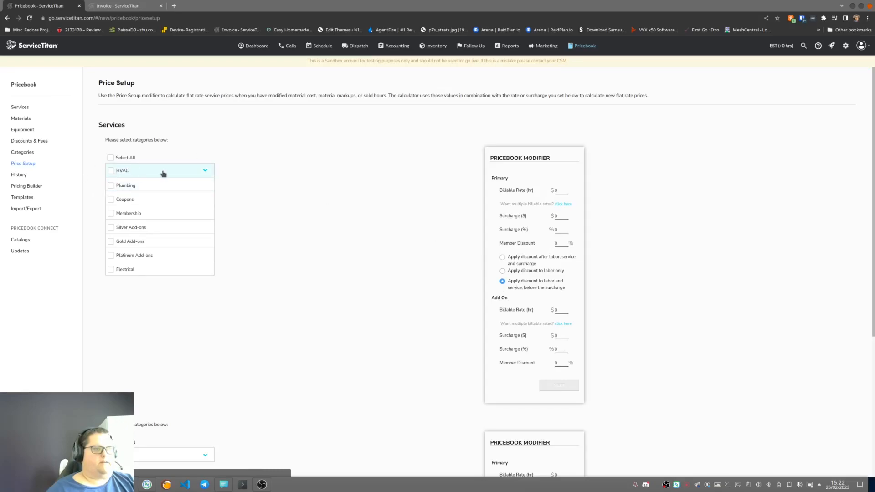
pyautogui.click(205, 171)
pyautogui.click(117, 185)
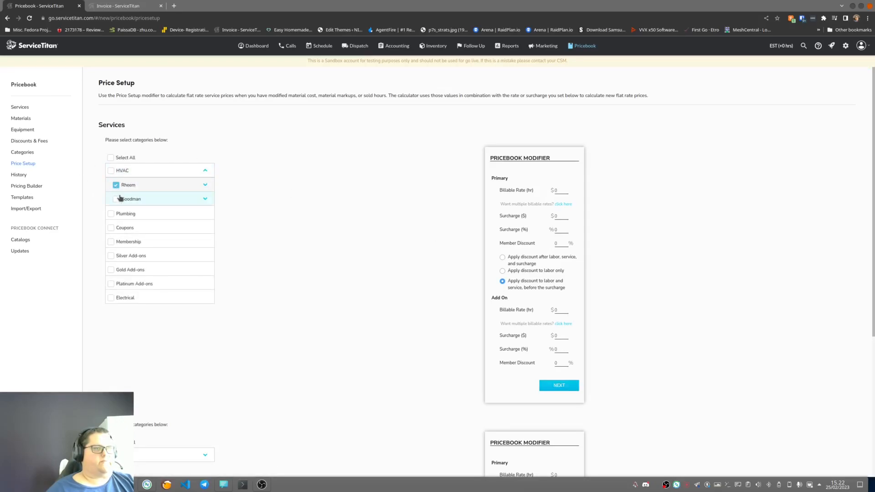
pyautogui.click(111, 171)
# Step: Preview the new HVAC prices using $500 primary and add-on billable rates and a $10 primary surcharge
pyautogui.moveTo(563, 192); pyautogui.dragTo(516, 185)
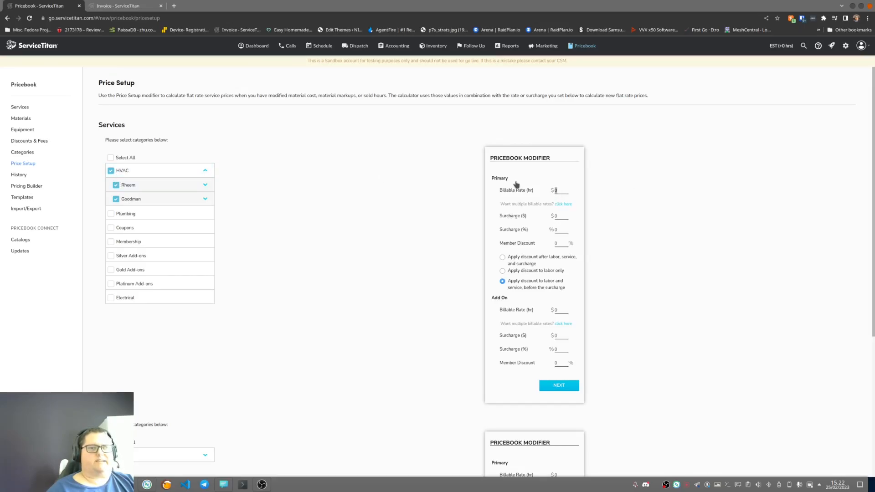
pyautogui.press('Tab')
pyautogui.press('Tab')
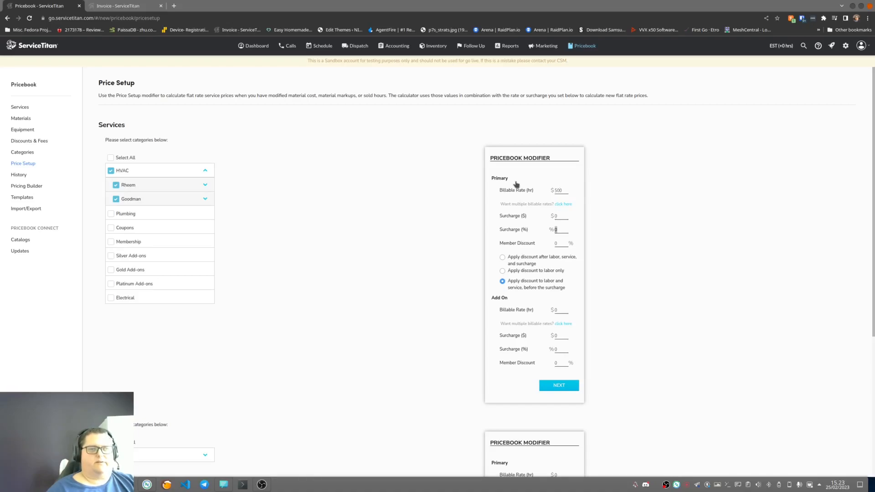
pyautogui.hotkey('shift', 'Tab')
pyautogui.write('1')
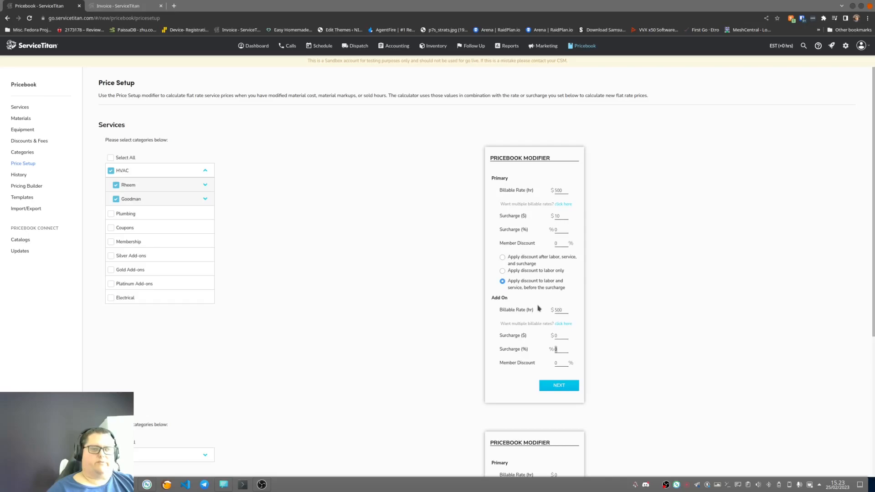
pyautogui.click(569, 388)
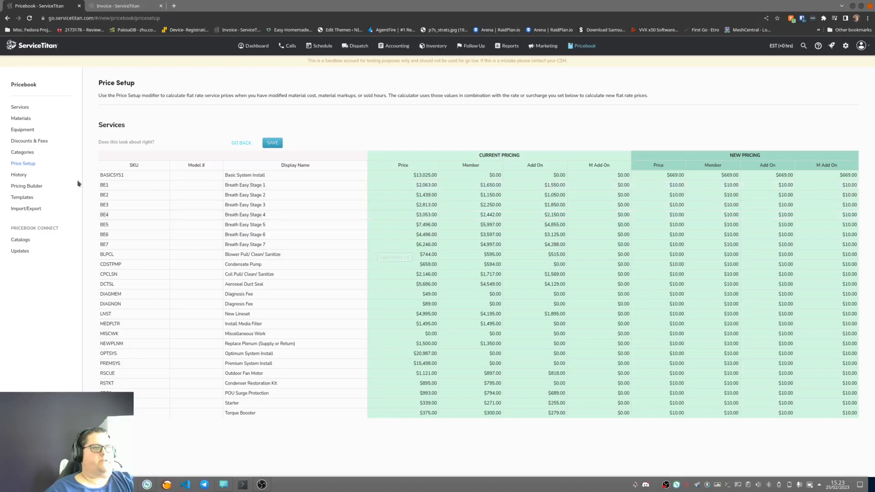
# Step: In Pricing Builder, start a dynamic pricing rule and apply it to HVAC with all its Goodman and Rheem subcategories
pyautogui.click(26, 186)
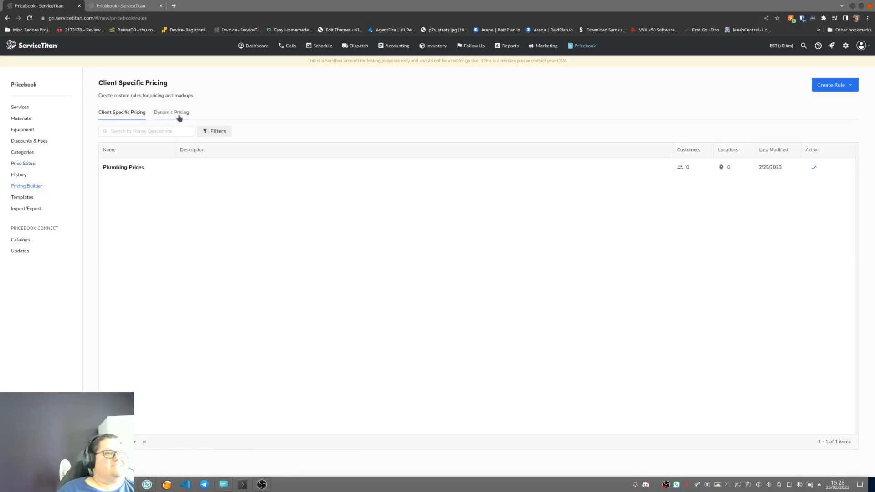
pyautogui.click(179, 114)
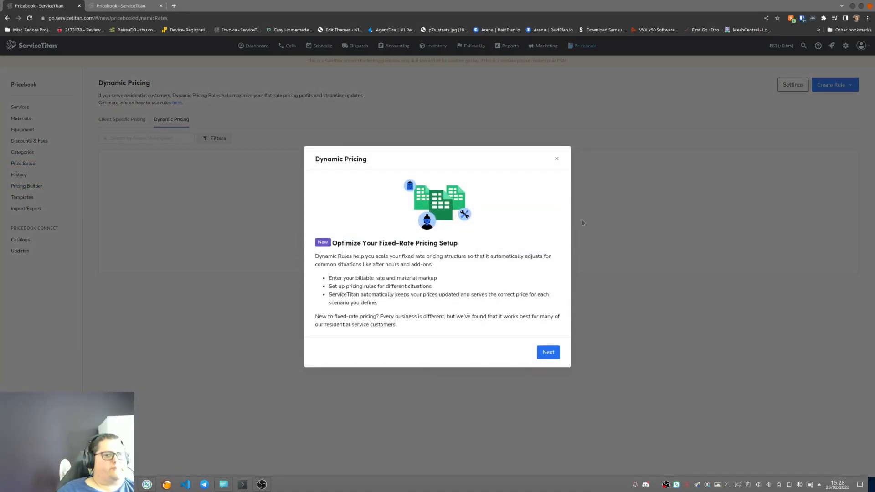
pyautogui.click(557, 159)
pyautogui.click(486, 251)
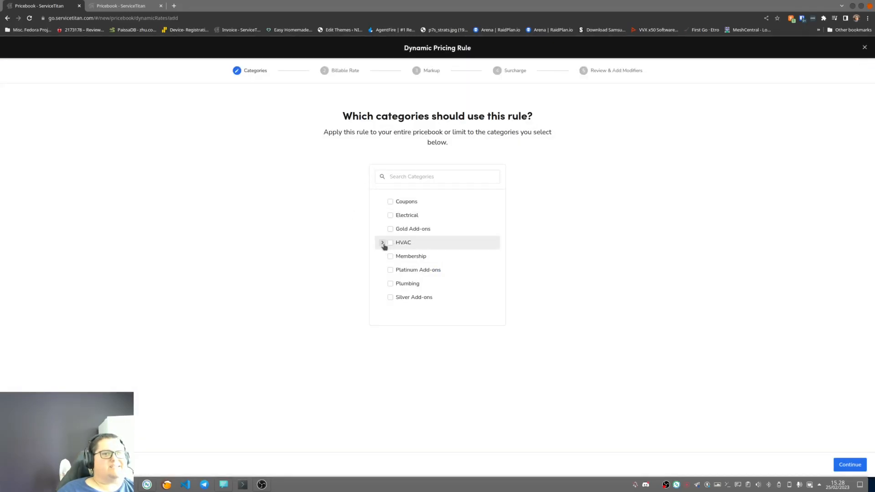
pyautogui.click(383, 243)
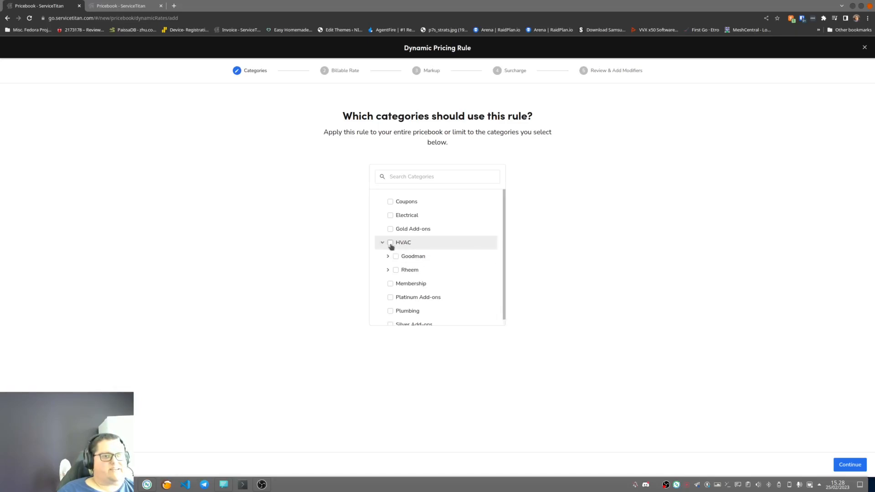
pyautogui.click(391, 244)
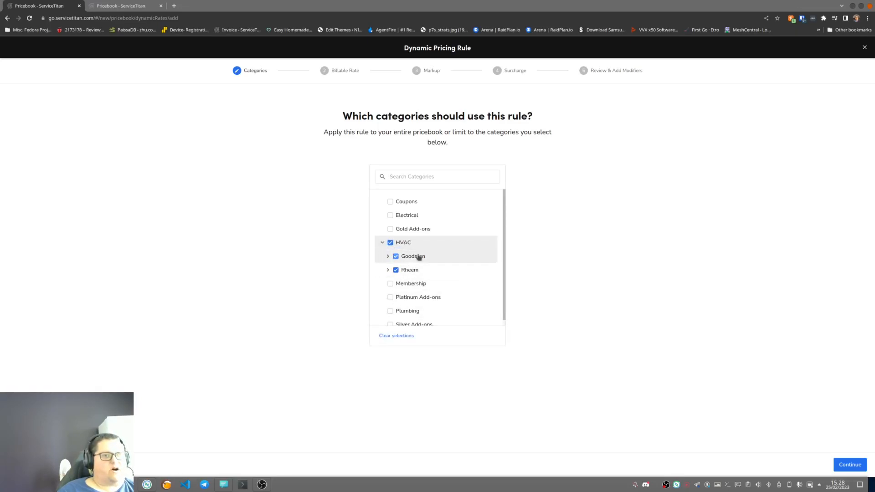
pyautogui.click(850, 465)
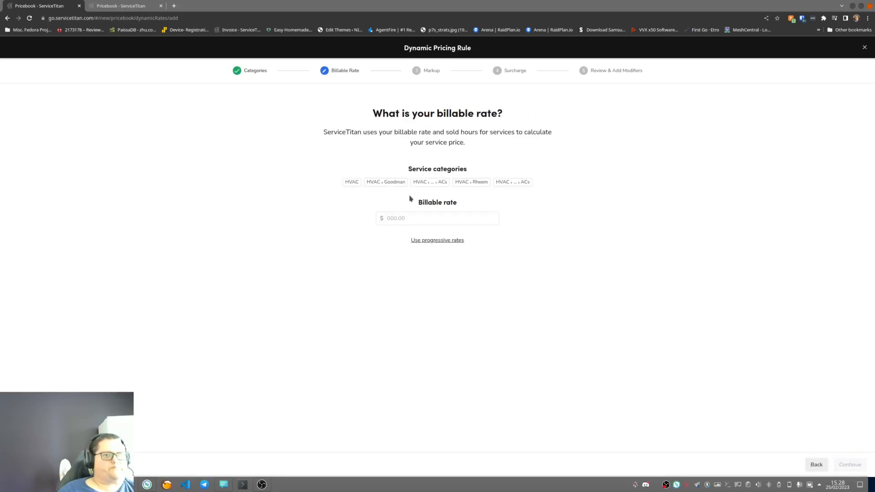
# Step: Set a single billable rate of $700 for the rule and continue to the mark-up settings
pyautogui.click(416, 219)
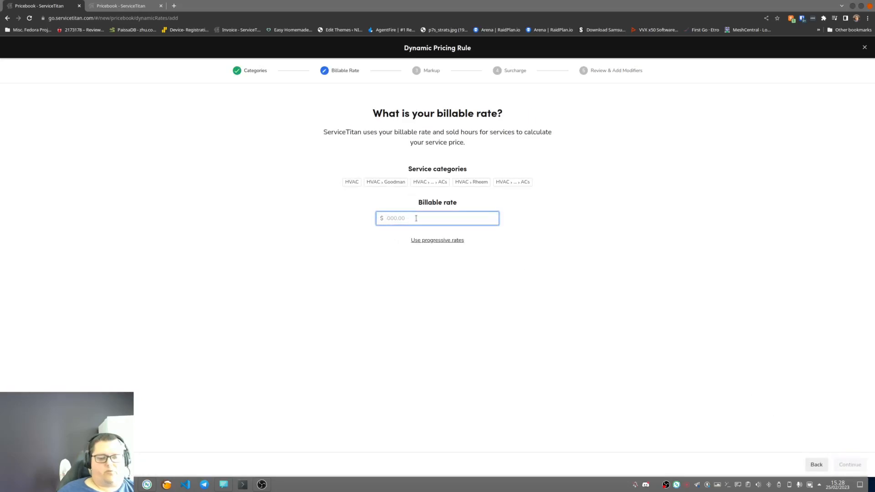
pyautogui.write('700')
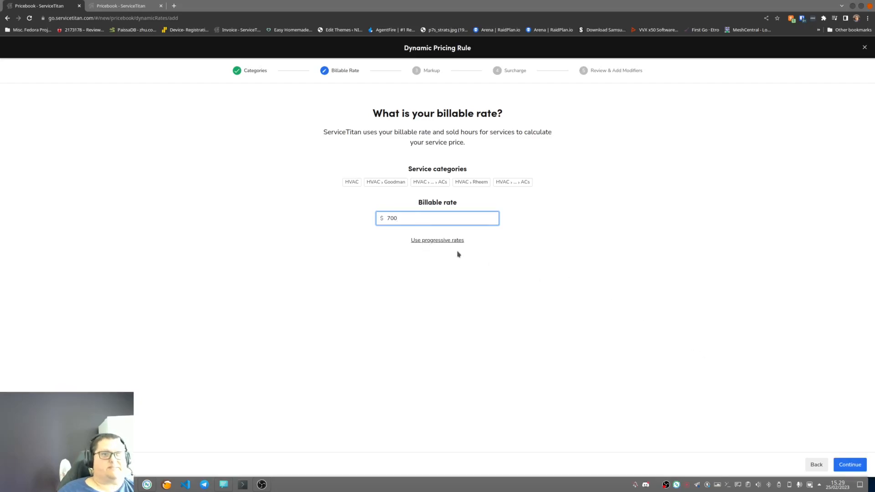
pyautogui.click(441, 242)
pyautogui.click(441, 242)
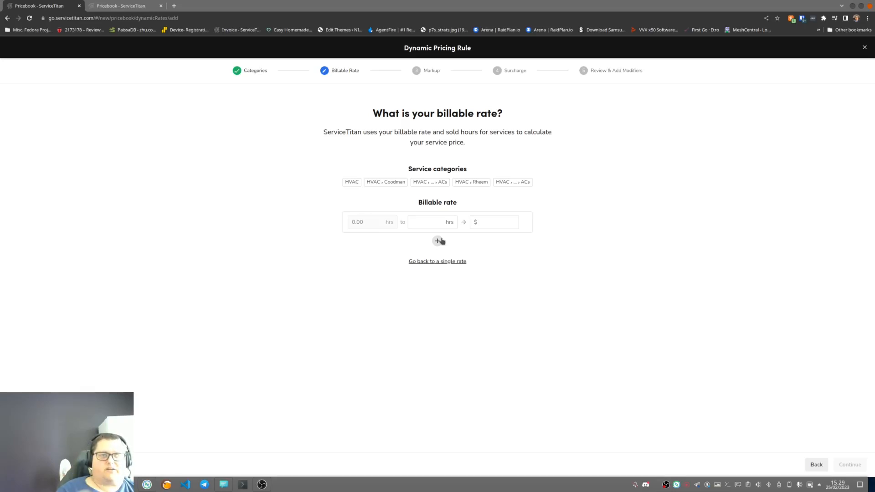
pyautogui.click(451, 262)
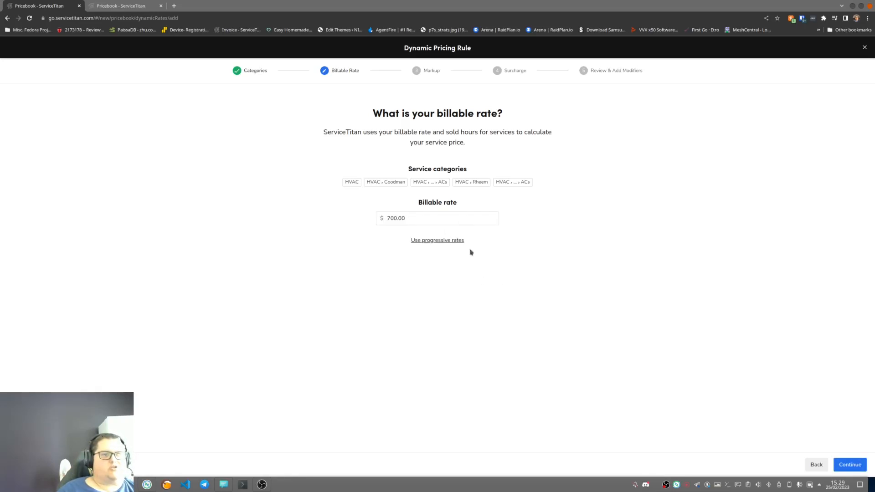
pyautogui.click(849, 464)
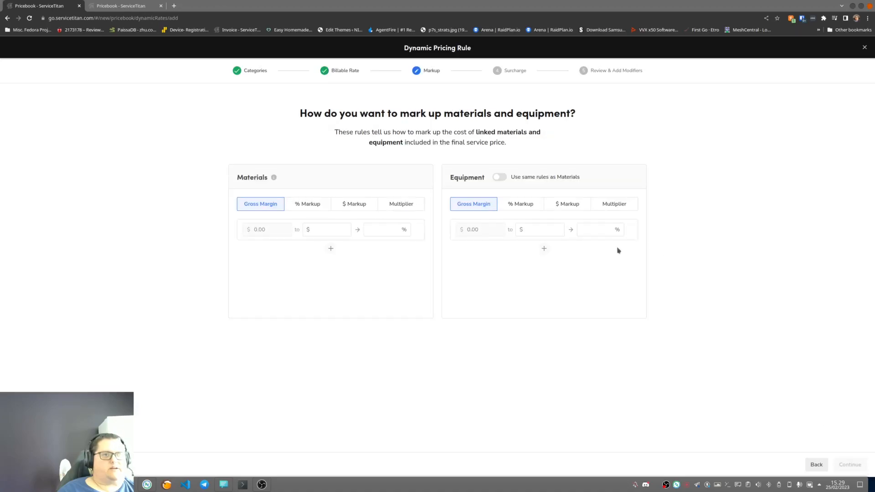
# Step: Add materials tiers of 50% up to $200 and 250% up to $999,999
pyautogui.click(319, 229)
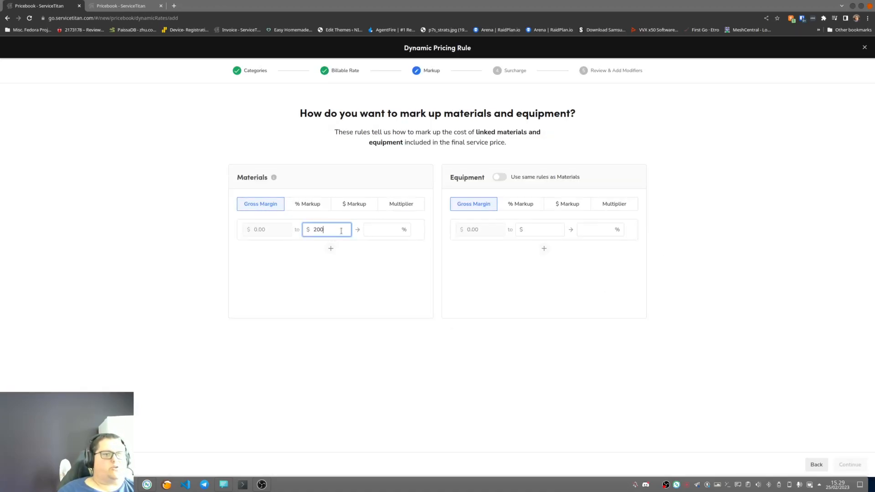
pyautogui.click(373, 230)
pyautogui.click(330, 248)
pyautogui.click(324, 253)
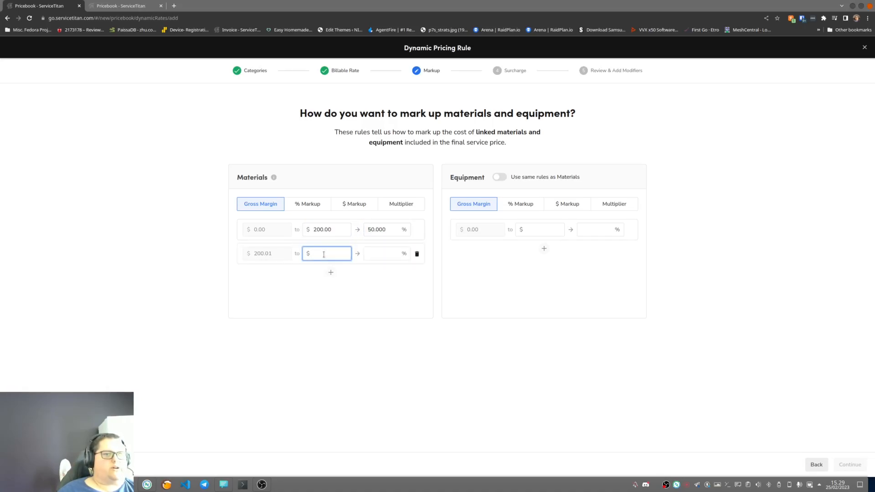
pyautogui.press('Tab')
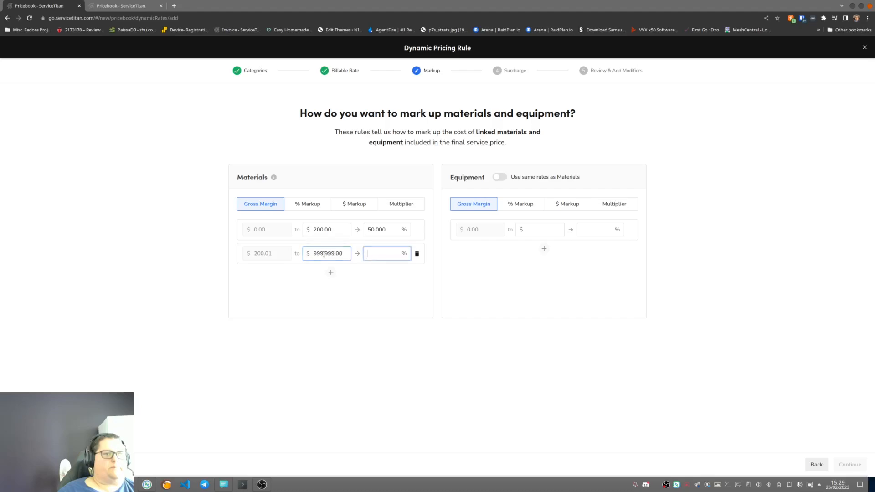
pyautogui.write('9')
pyautogui.press('BackSpace')
pyautogui.write('250')
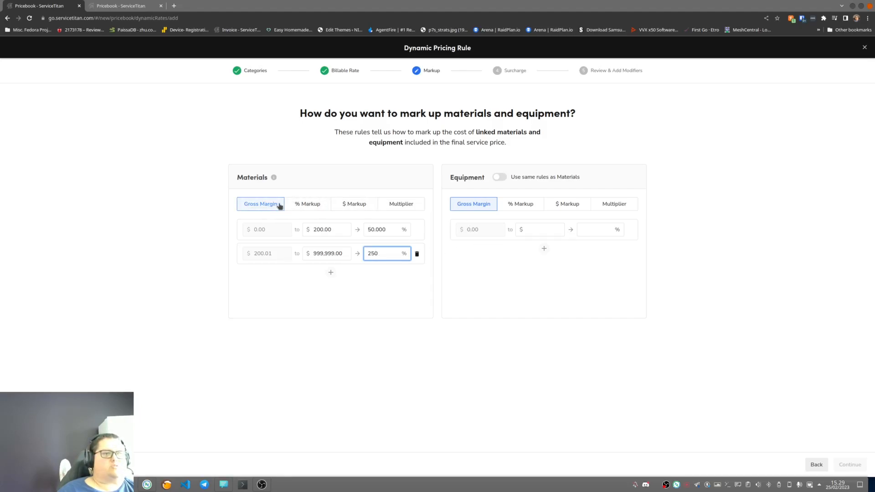
# Step: Treat the materials tiers as percentage mark-ups, and have equipment use the same rules as materials
pyautogui.click(298, 205)
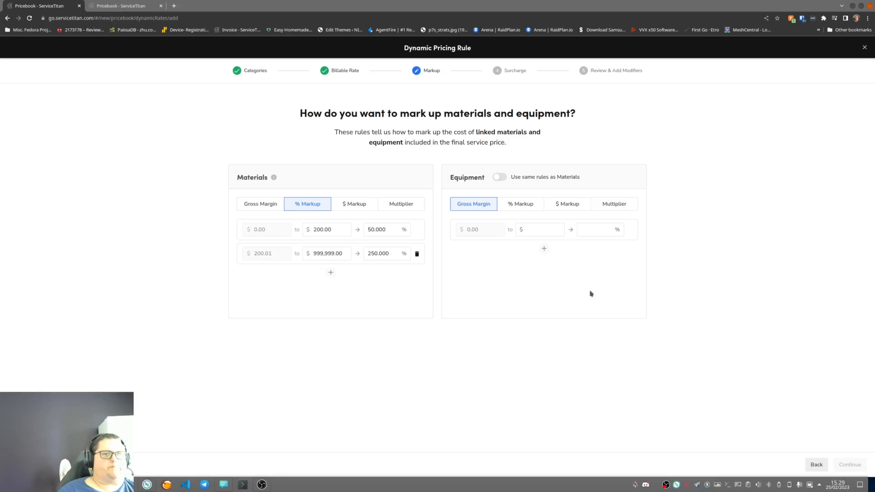
pyautogui.click(524, 204)
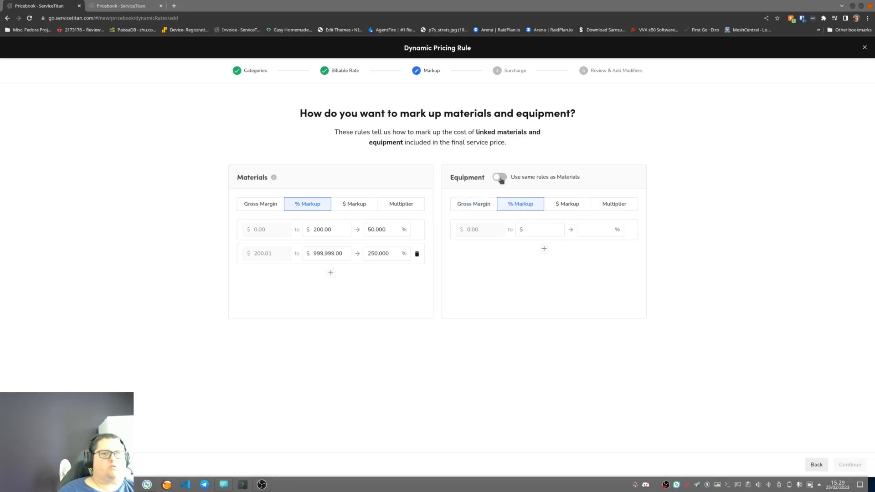
pyautogui.click(500, 178)
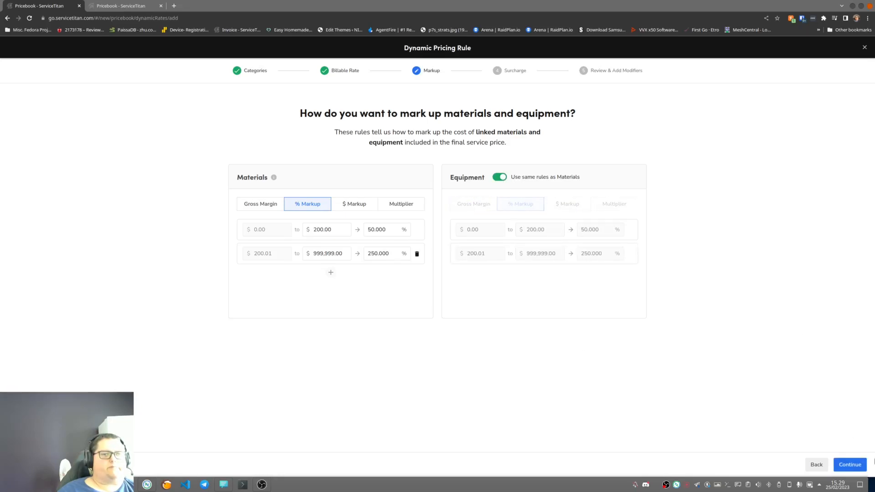
pyautogui.click(859, 463)
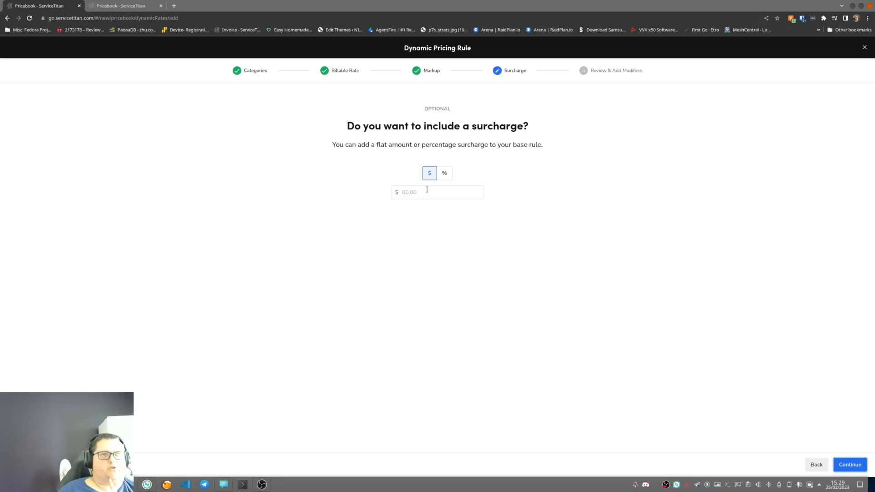
# Step: Include a flat $10 surcharge in the base rule and continue to the review
pyautogui.click(446, 175)
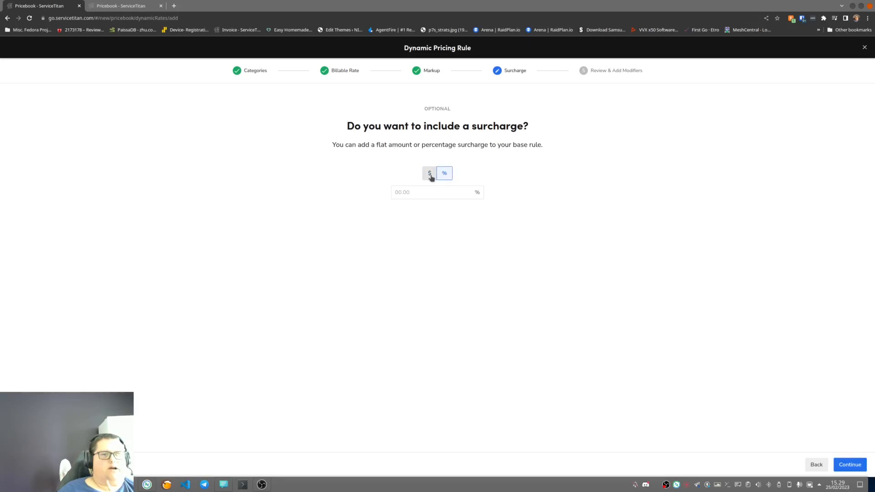
pyautogui.click(431, 176)
pyautogui.click(446, 175)
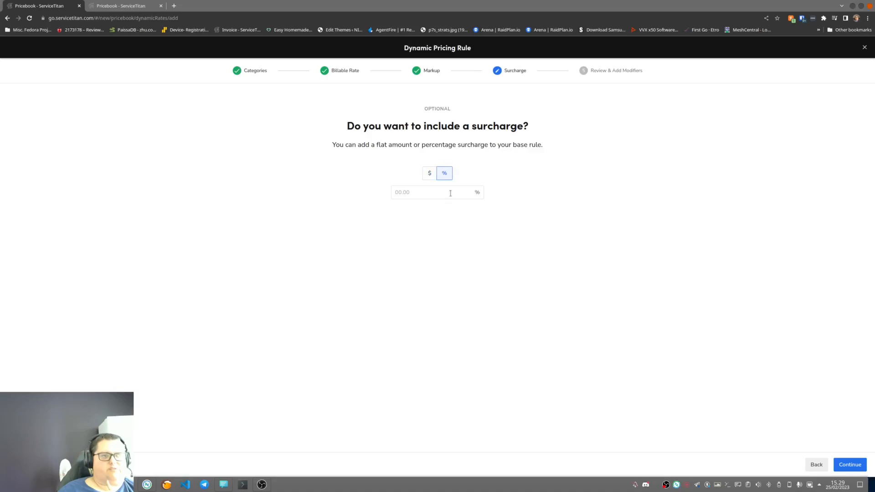
pyautogui.click(432, 173)
pyautogui.click(431, 192)
pyautogui.write('10')
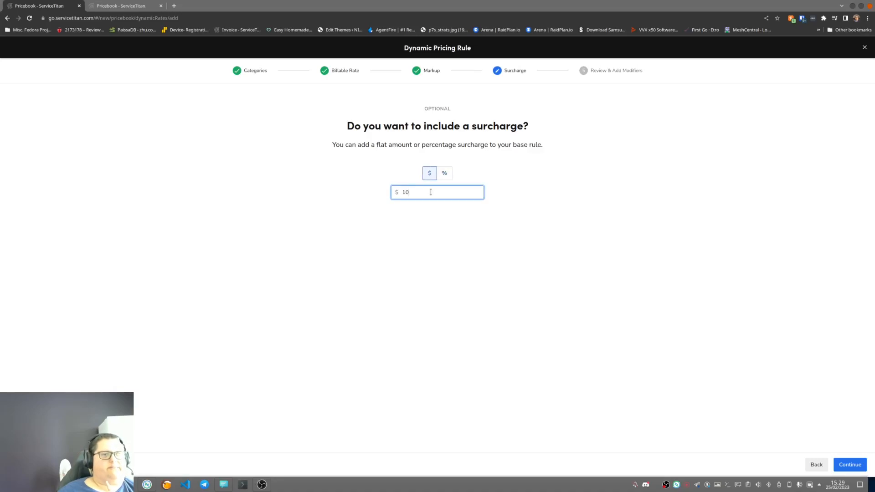
pyautogui.click(841, 463)
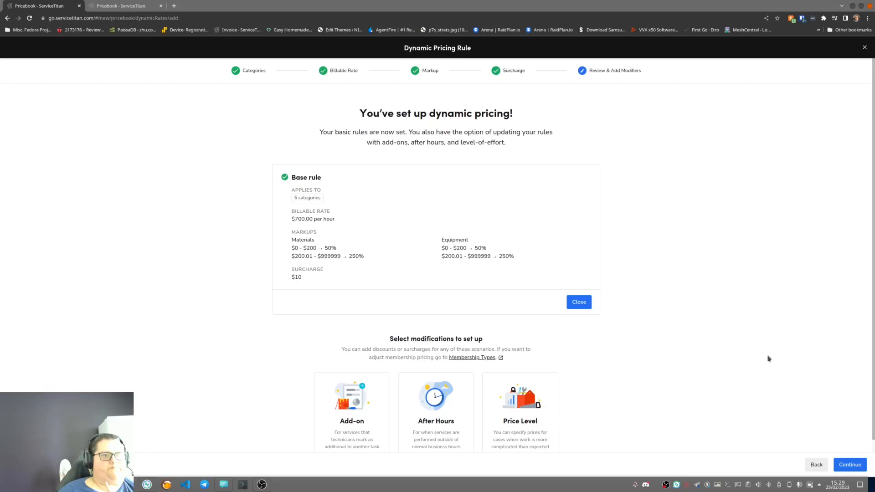
# Step: Review the base rule and proceed to naming it without setting up any add-on, after-hours or price-level modification
pyautogui.scroll(-1, 285, 292)
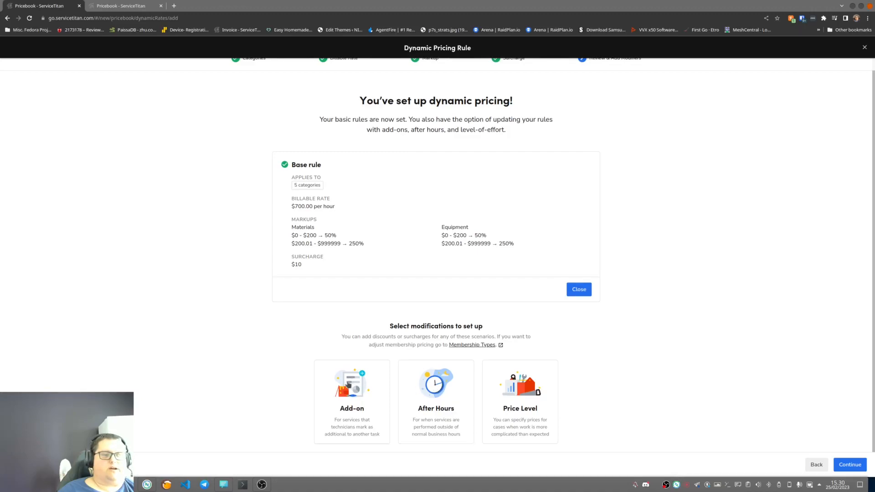
pyautogui.click(850, 465)
pyautogui.click(440, 150)
pyautogui.write('Equip')
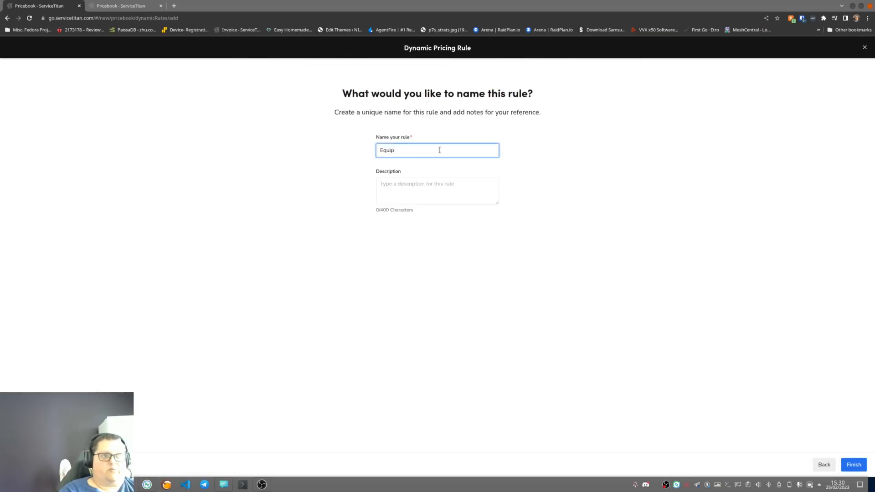
pyautogui.write('ment')
pyautogui.press('BackSpace')
pyautogui.press('BackSpace')
pyautogui.press('BackSpace')
pyautogui.press('BackSpace')
pyautogui.press('BackSpace')
pyautogui.press('BackSpace')
pyautogui.press('BackSpace')
pyautogui.press('BackSpace')
pyautogui.press('BackSpace')
# Step: Name the dynamic pricing rule "HVAC Pricing" and finish creating it
pyautogui.write('HVAC Pricing')
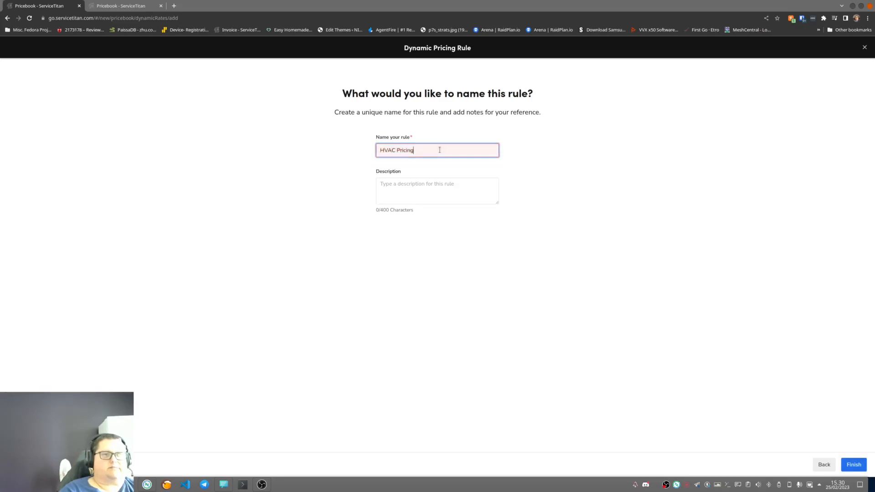
pyautogui.click(851, 462)
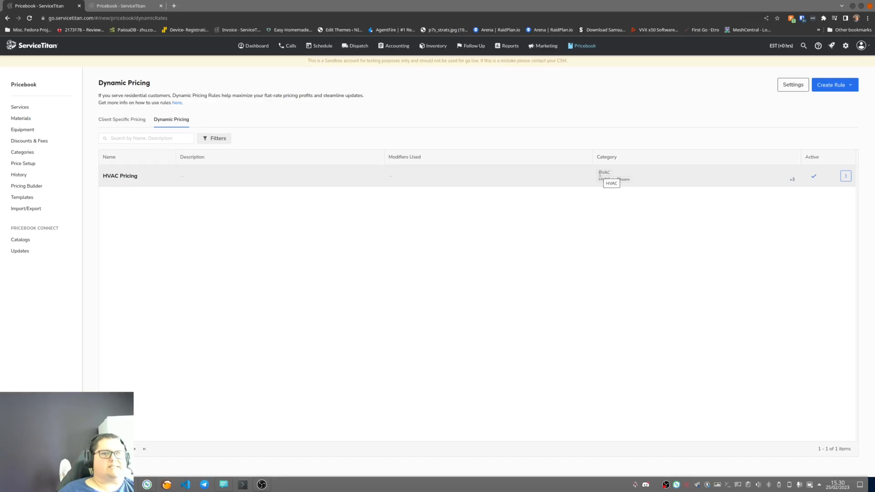
# Step: Open the Basic System Install service for editing from the pricebook's services list
pyautogui.click(20, 107)
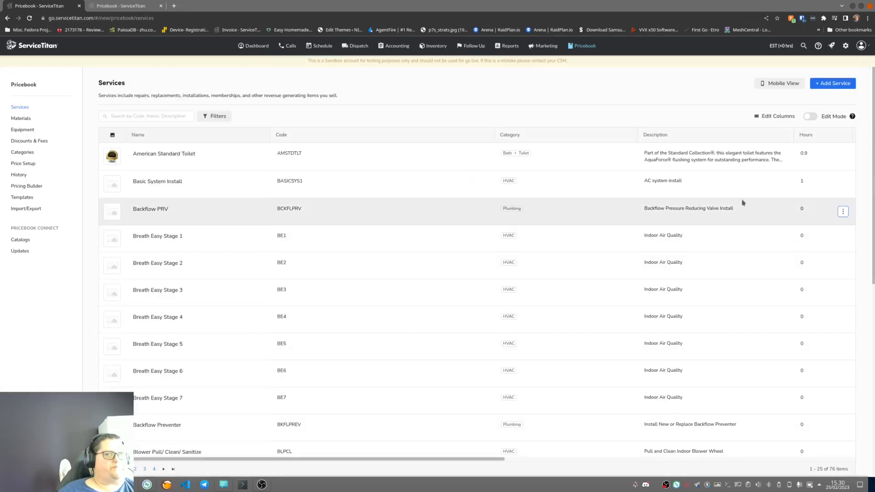
pyautogui.click(843, 185)
pyautogui.click(787, 202)
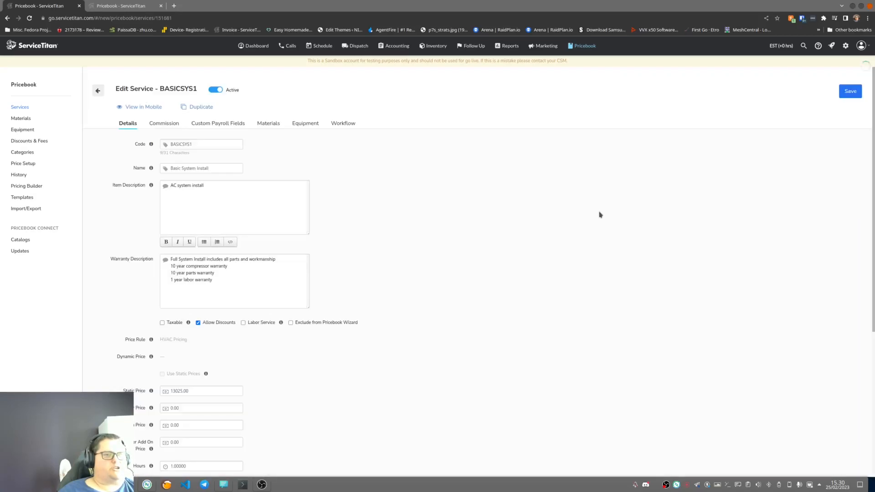
# Step: Preview the Basic System Install service's dynamic price calculation and check the materials linked to the service
pyautogui.scroll(-3, 567, 276)
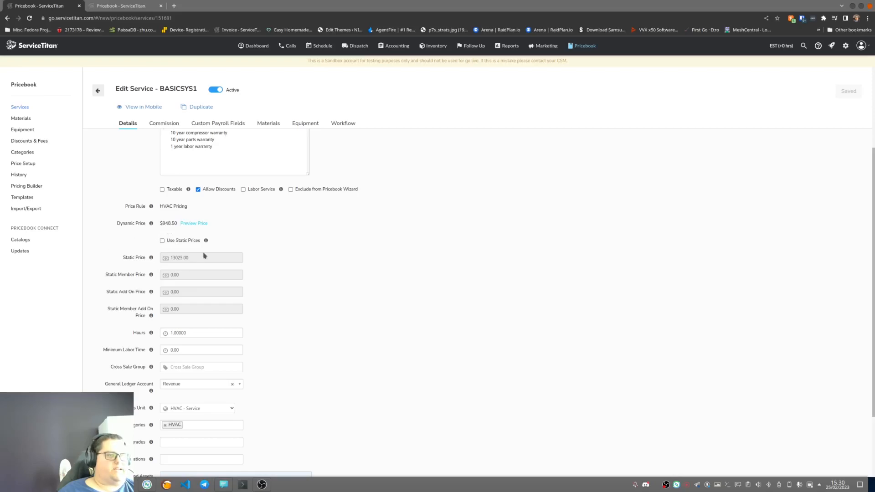
pyautogui.click(201, 224)
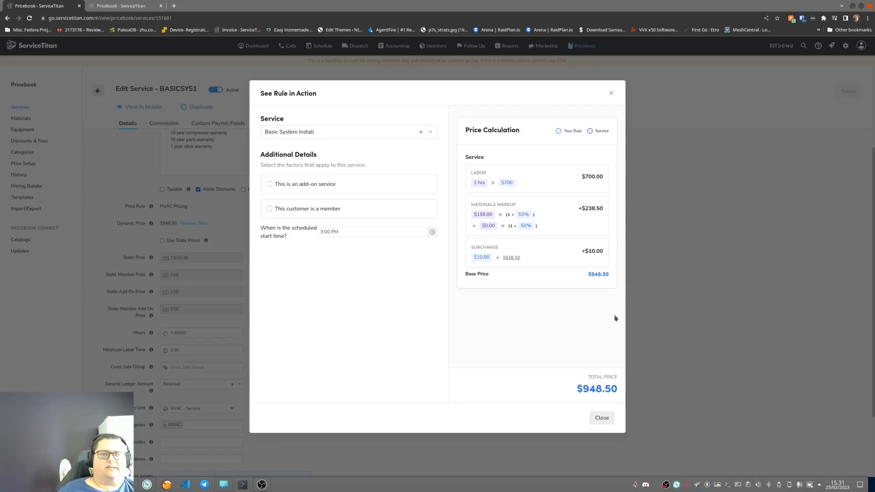
pyautogui.click(612, 94)
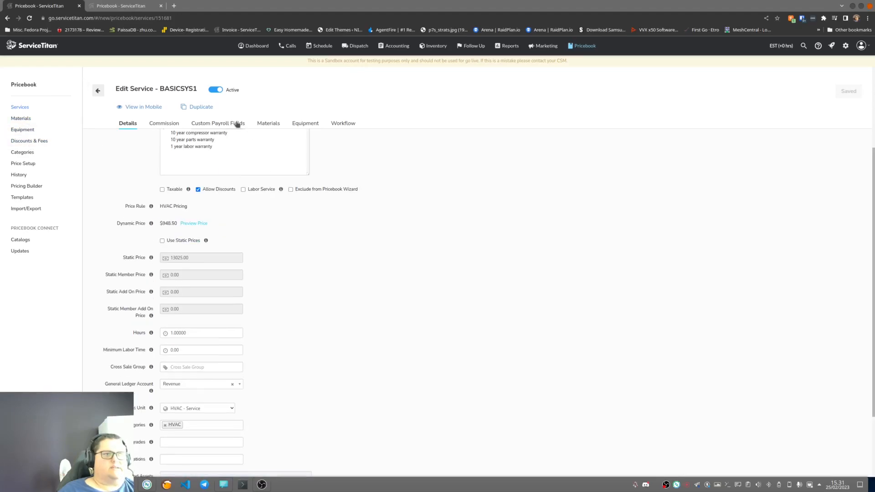
pyautogui.click(269, 123)
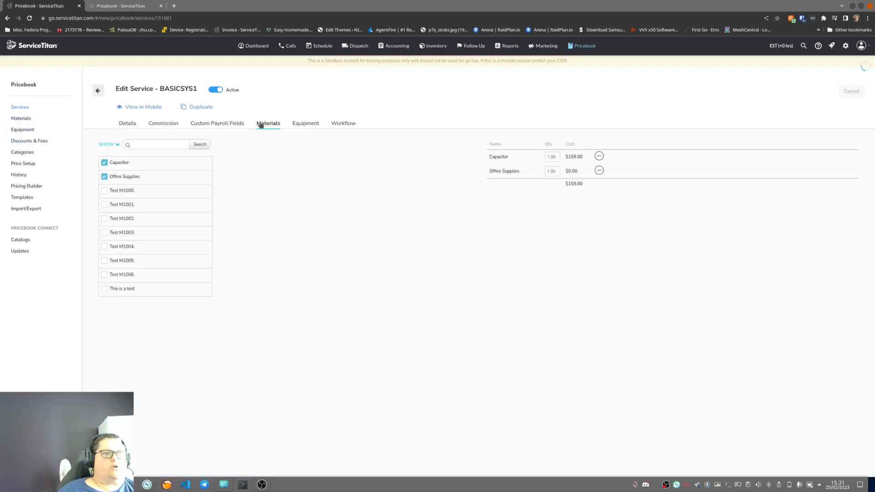
pyautogui.click(128, 124)
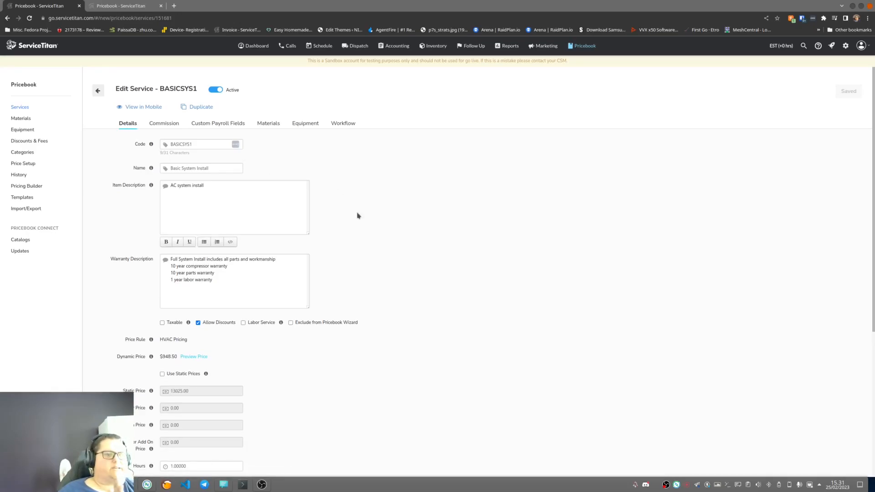
# Step: Switch the service to static prices, try the static price field, and revert to dynamic pricing
pyautogui.scroll(-3, 401, 363)
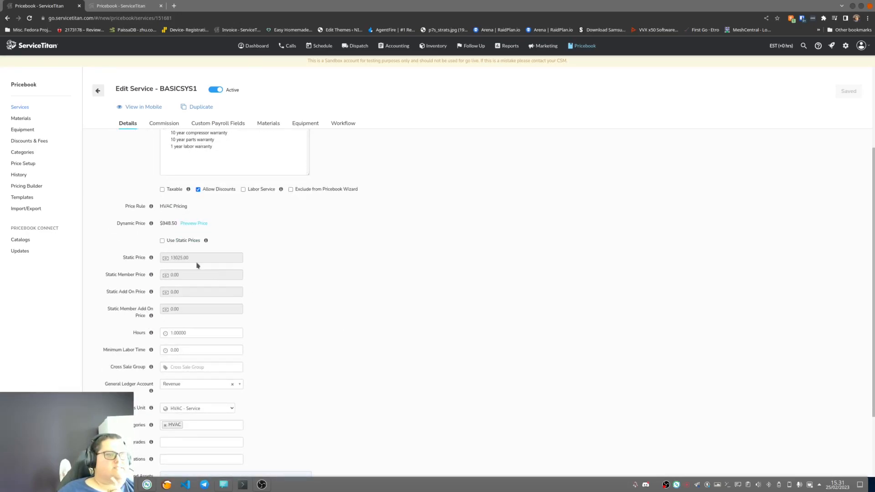
pyautogui.moveTo(178, 242)
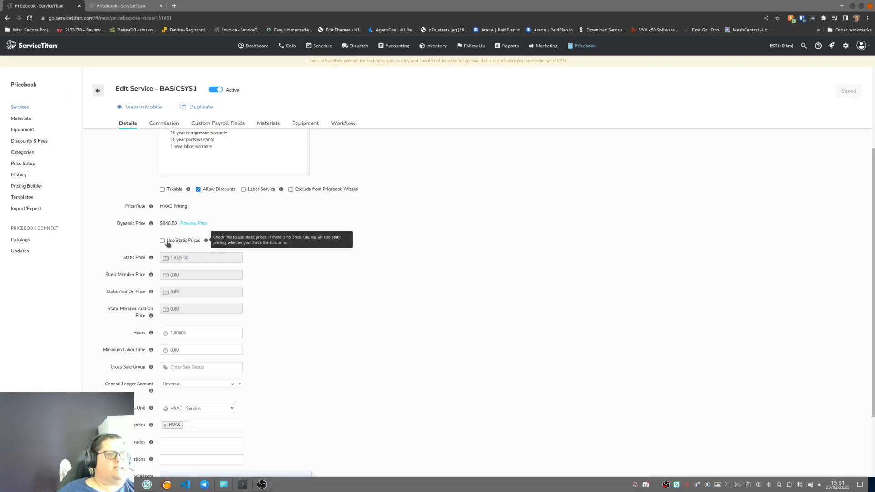
pyautogui.click(162, 242)
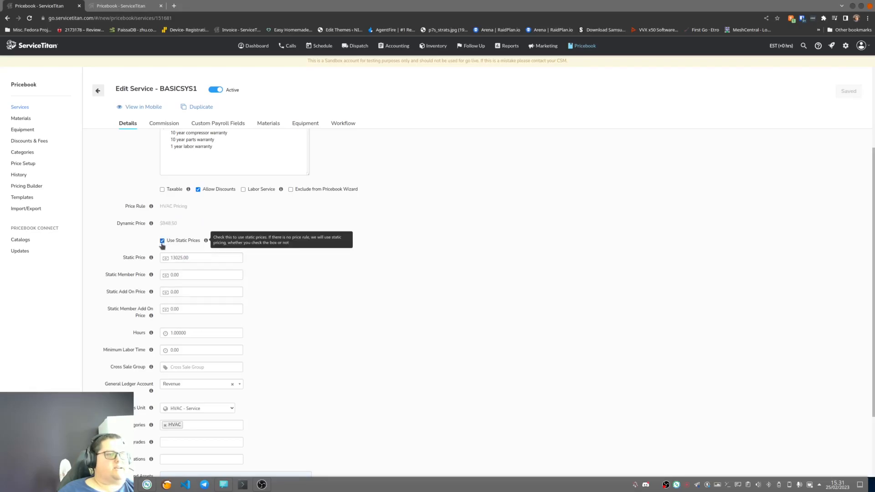
pyautogui.click(200, 255)
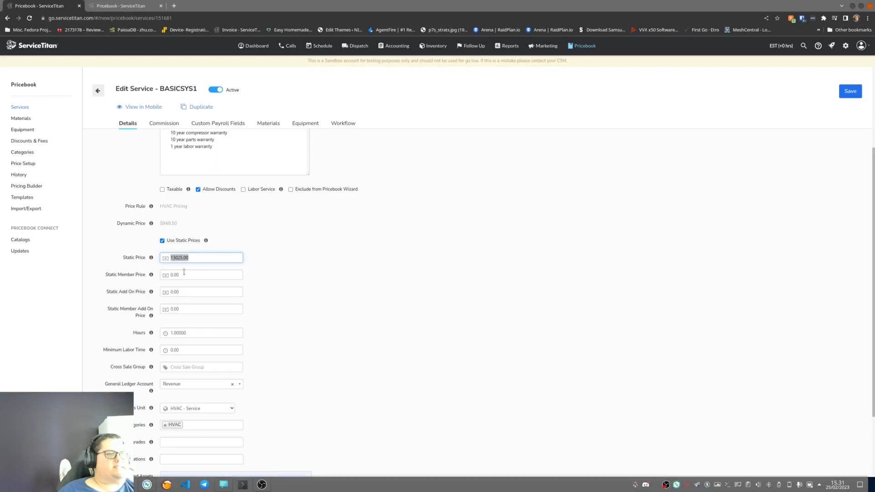
pyautogui.click(163, 242)
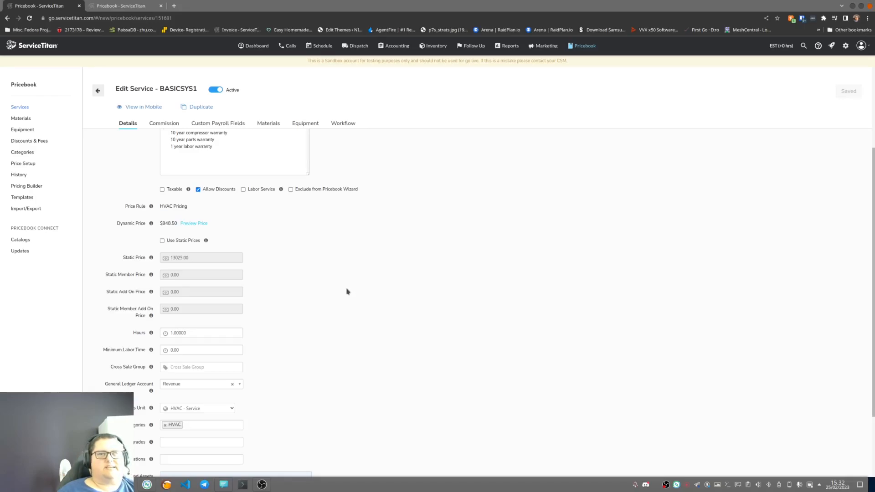
# Step: Copy the service code BASICSYS1 and open the global search page in a separate browser tab
pyautogui.doubleClick(178, 88)
pyautogui.hotkey('ctrl', 'c')
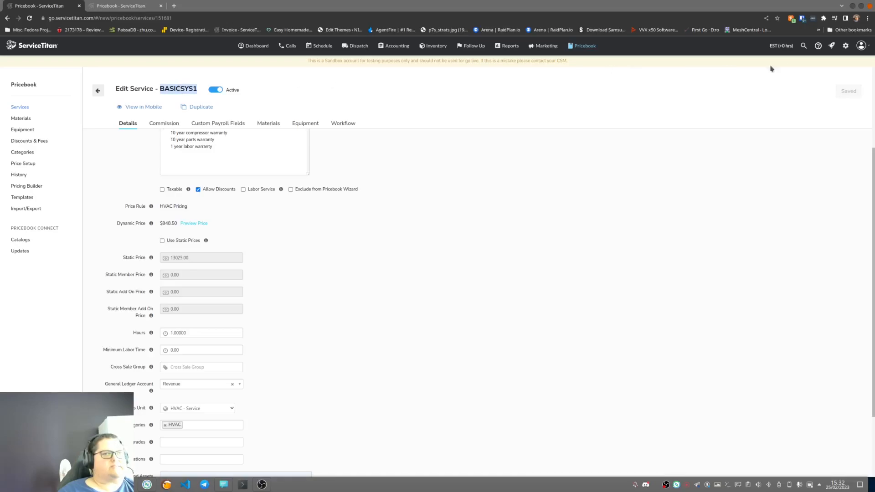
pyautogui.rightClick(805, 47)
pyautogui.click(816, 53)
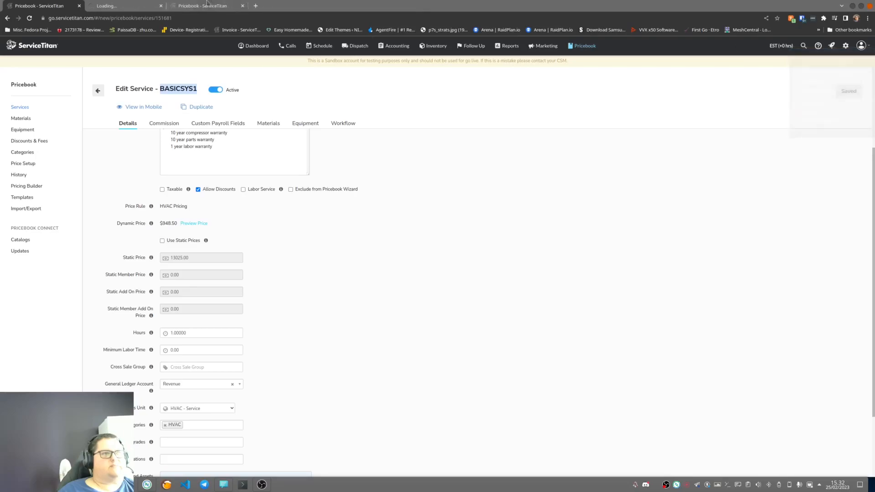
pyautogui.click(126, 6)
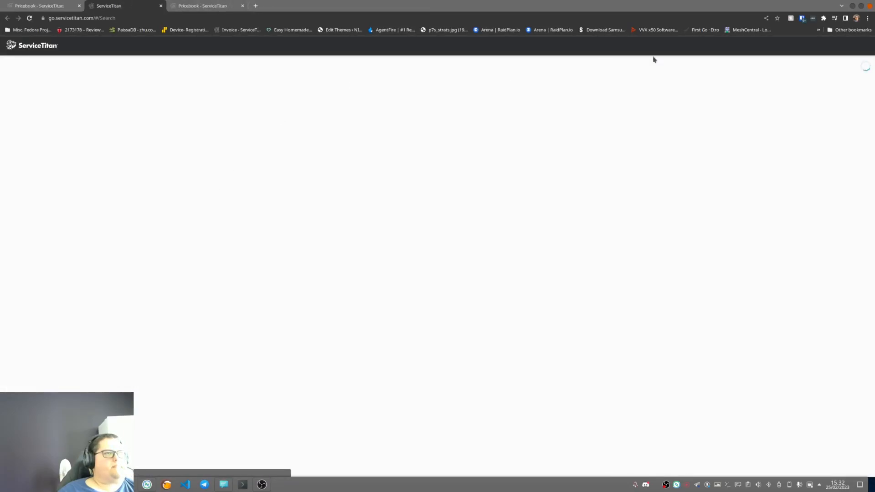
# Step: Search all records of the type Estimate and open the C- Immediate Repair estimate
pyautogui.click(49, 111)
pyautogui.click(50, 203)
pyautogui.click(114, 105)
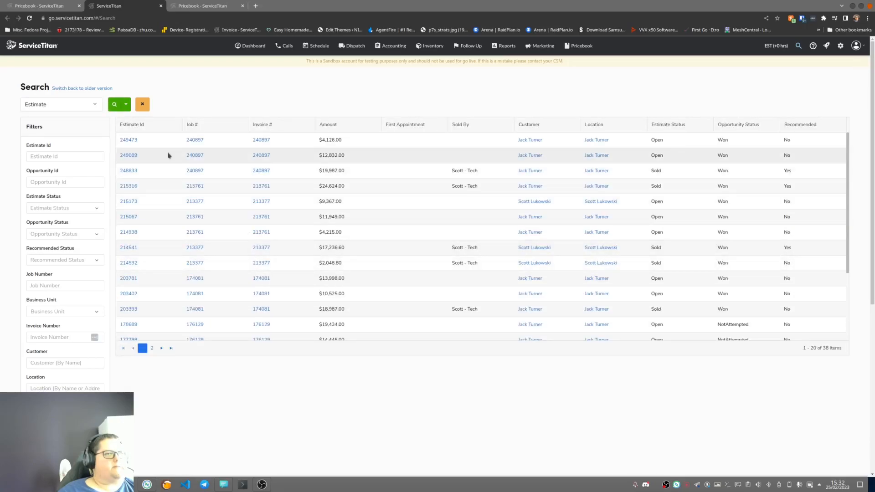
pyautogui.click(127, 140)
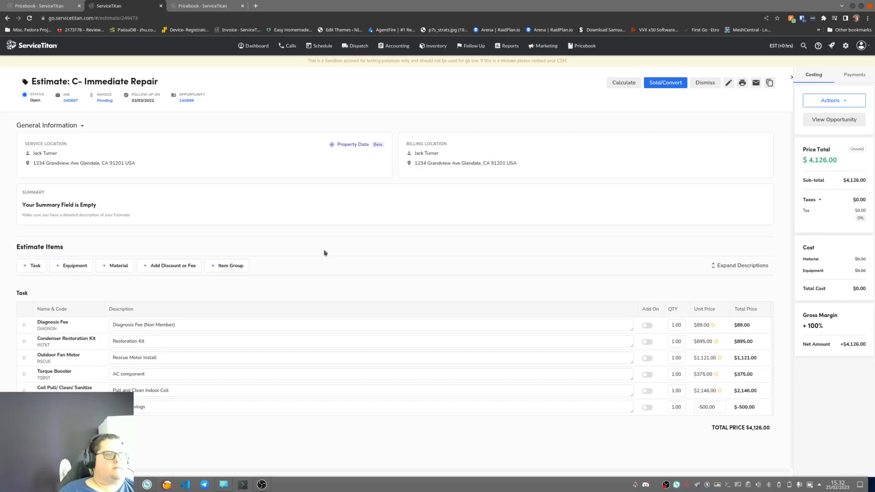
# Step: Add the Basic System Install service, code BASICSYS1, as a task on the estimate
pyautogui.click(33, 266)
pyautogui.hotkey('ctrl', 'v')
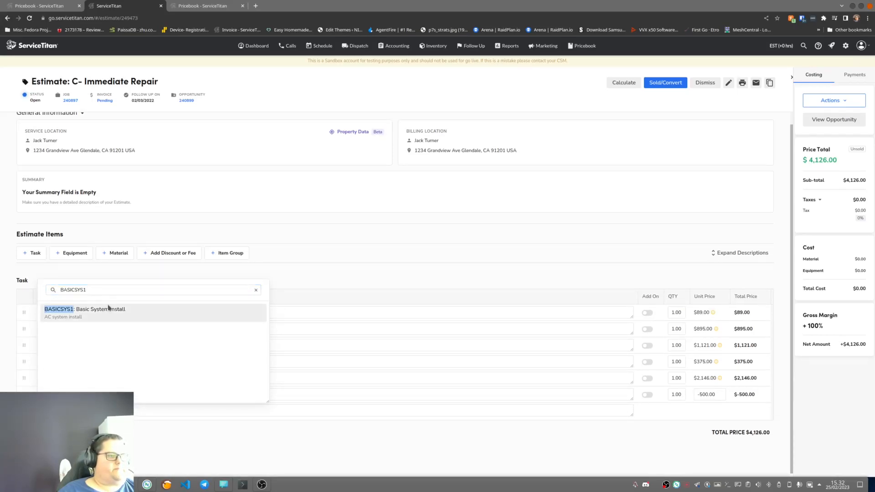
pyautogui.click(114, 310)
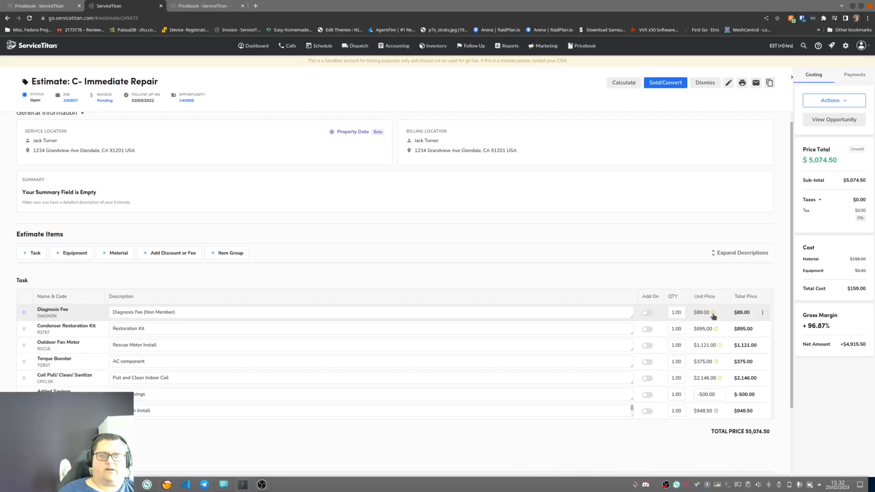
# Step: Check the Diagnosis Fee's price calculation and update its unit price to the current pricebook price
pyautogui.click(714, 313)
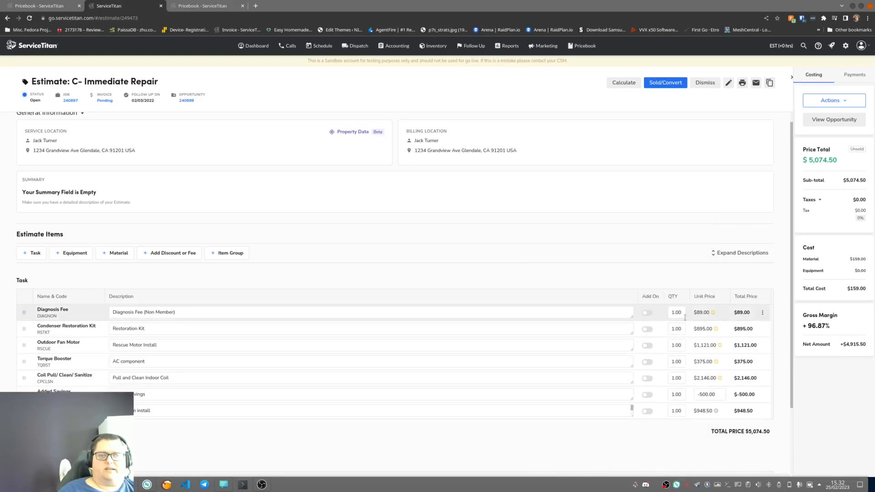
pyautogui.click(714, 314)
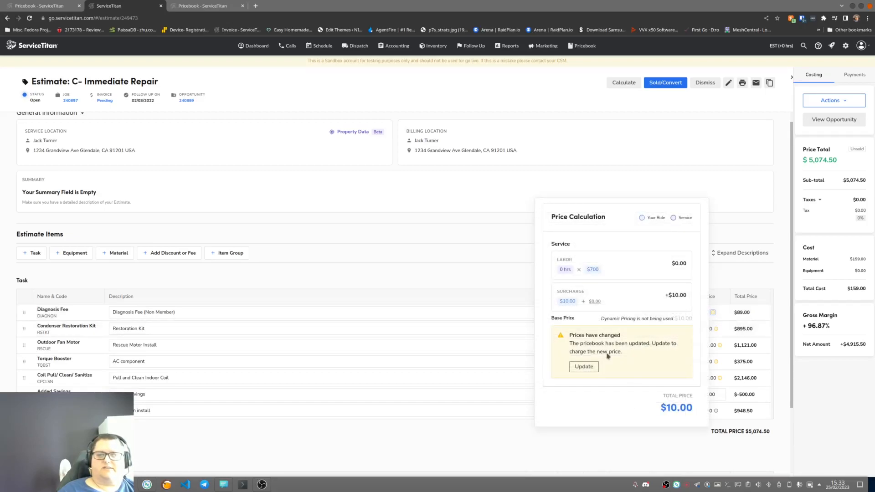
pyautogui.click(585, 367)
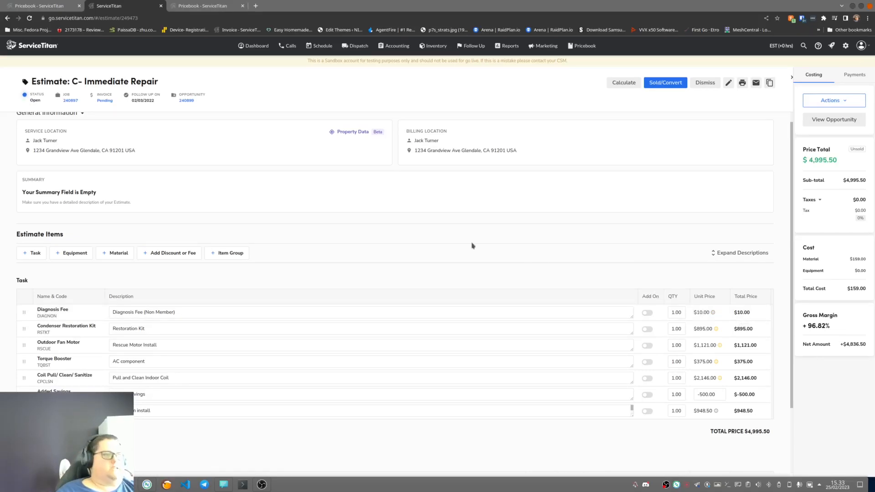
# Step: Return to the pricebook and look through the HVAC subcategories, the estimate templates and the change history
pyautogui.click(181, 4)
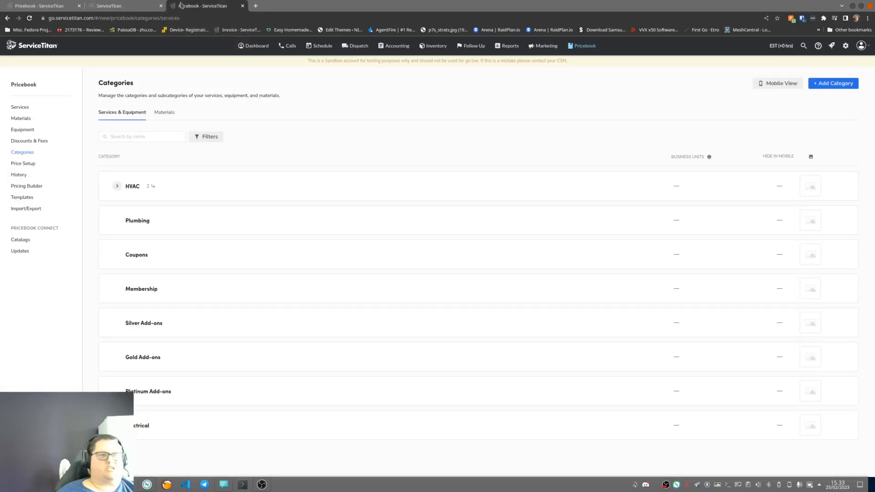
pyautogui.click(178, 184)
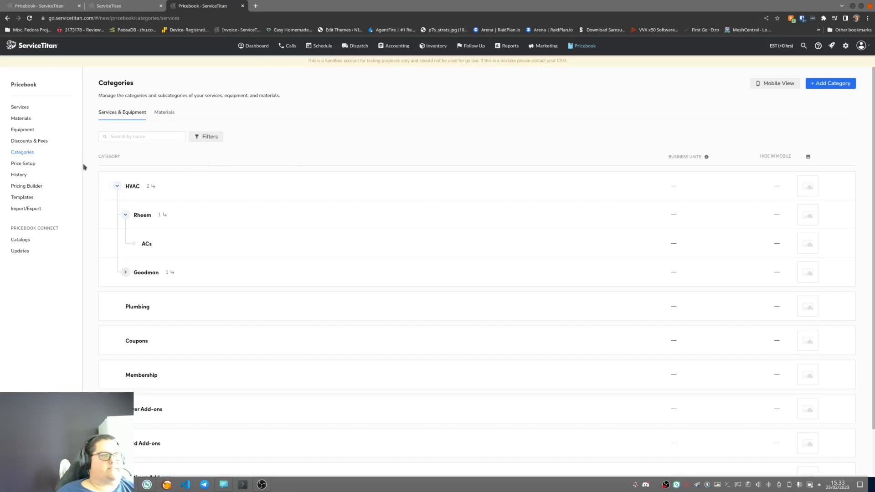
pyautogui.click(26, 198)
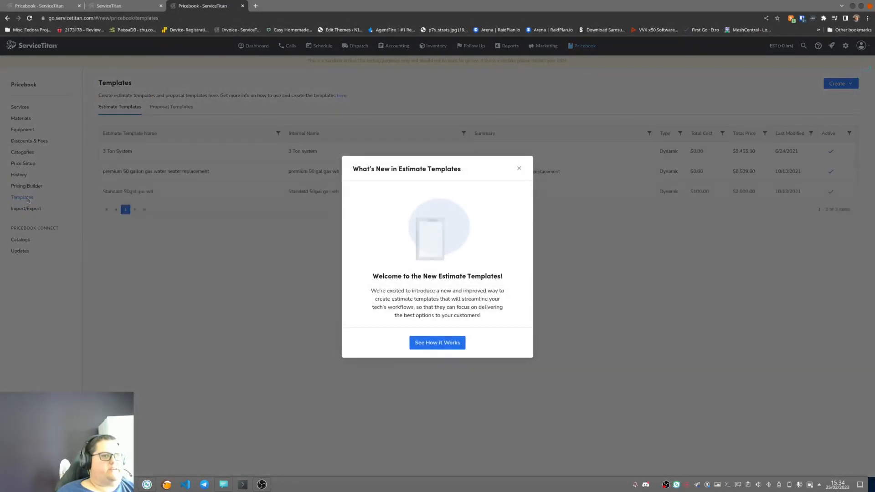
pyautogui.click(519, 169)
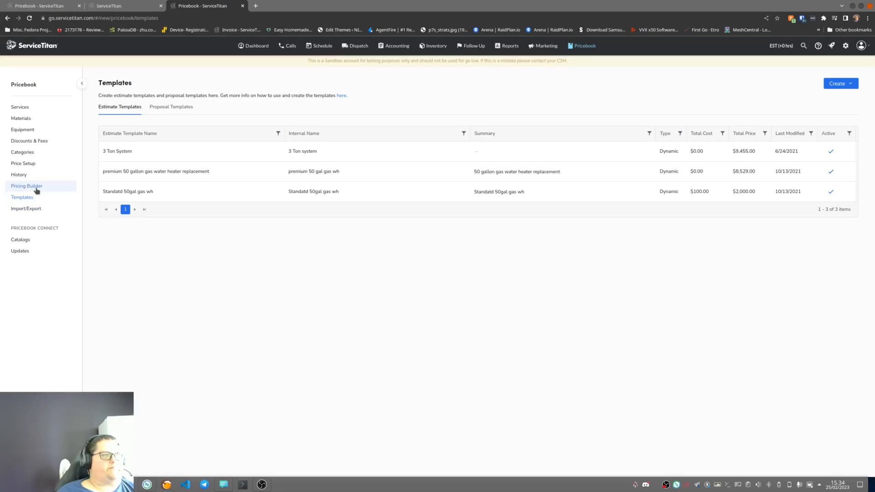
pyautogui.click(23, 176)
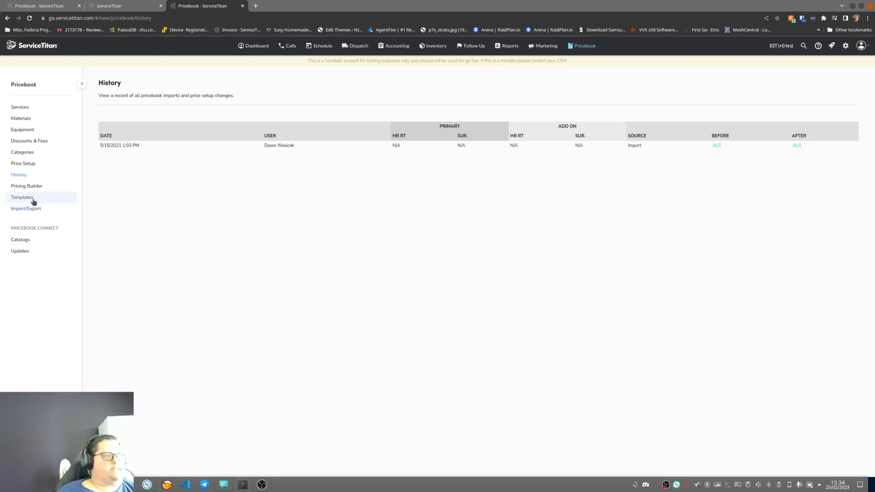
# Step: Start adding an item in the pricebook's Discounts & Fees and keep its type as Discount
pyautogui.click(31, 142)
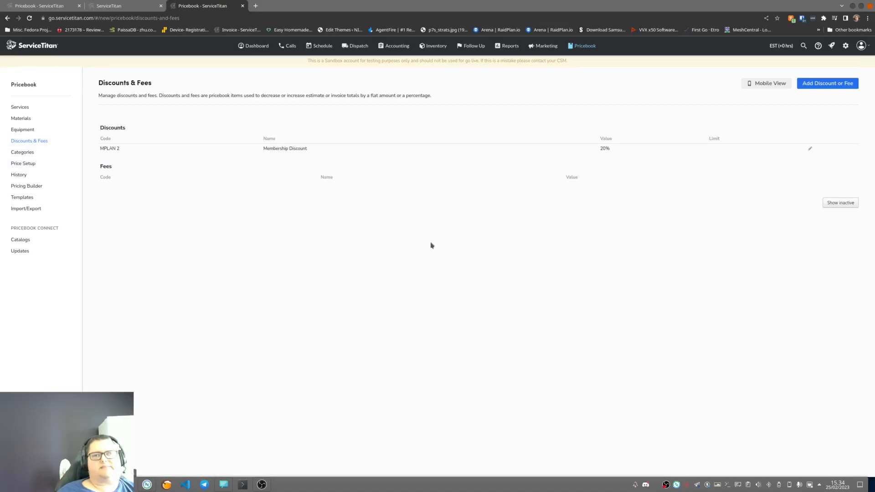
pyautogui.click(831, 83)
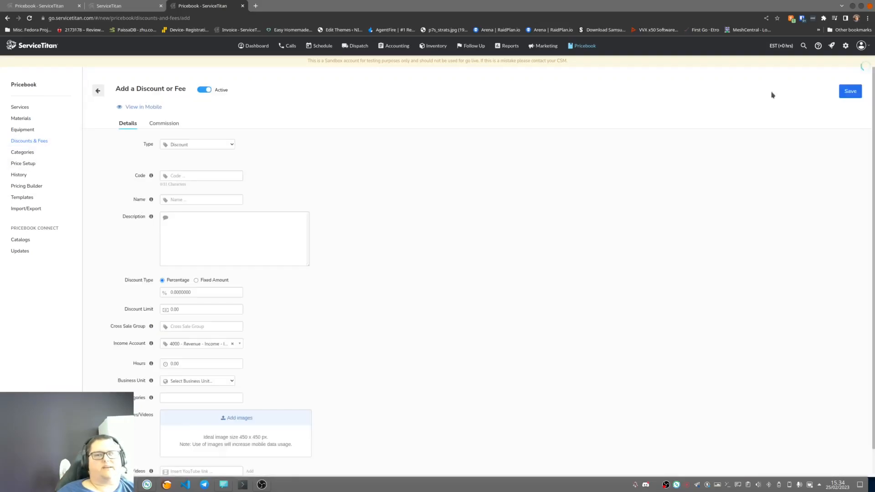
pyautogui.click(210, 145)
pyautogui.click(209, 145)
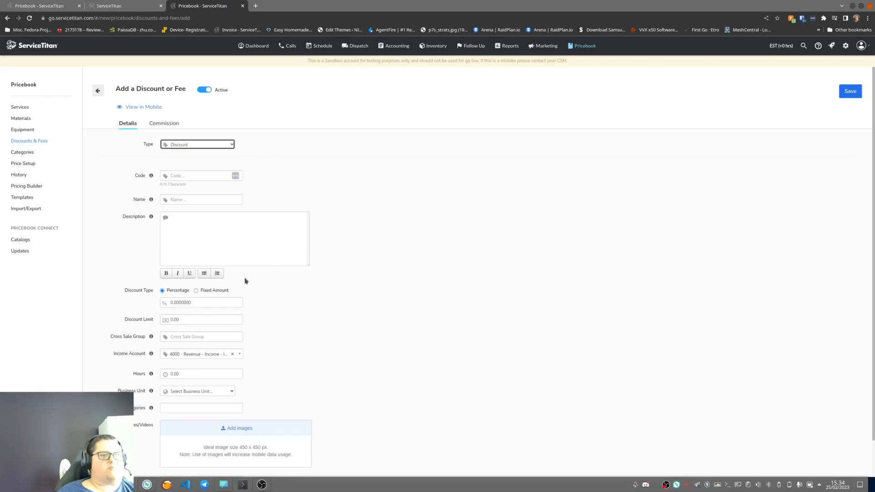